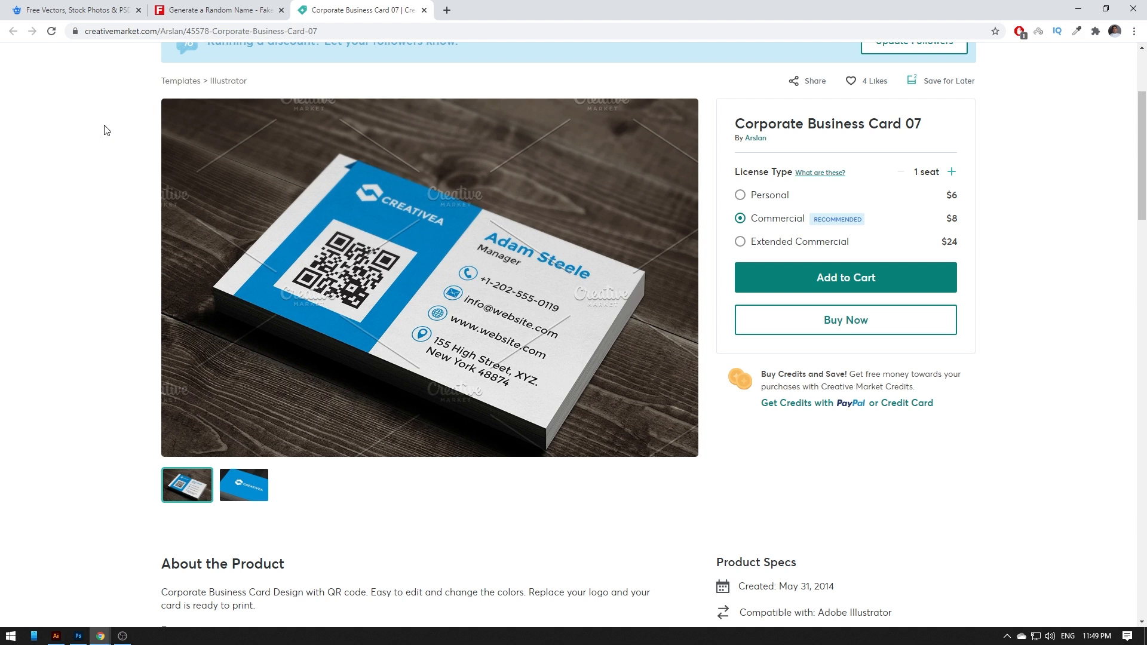
# - Open qr-code-generator.com in a new tab and make a URL QR code for graphicpick.com
pyautogui.click(447, 10)
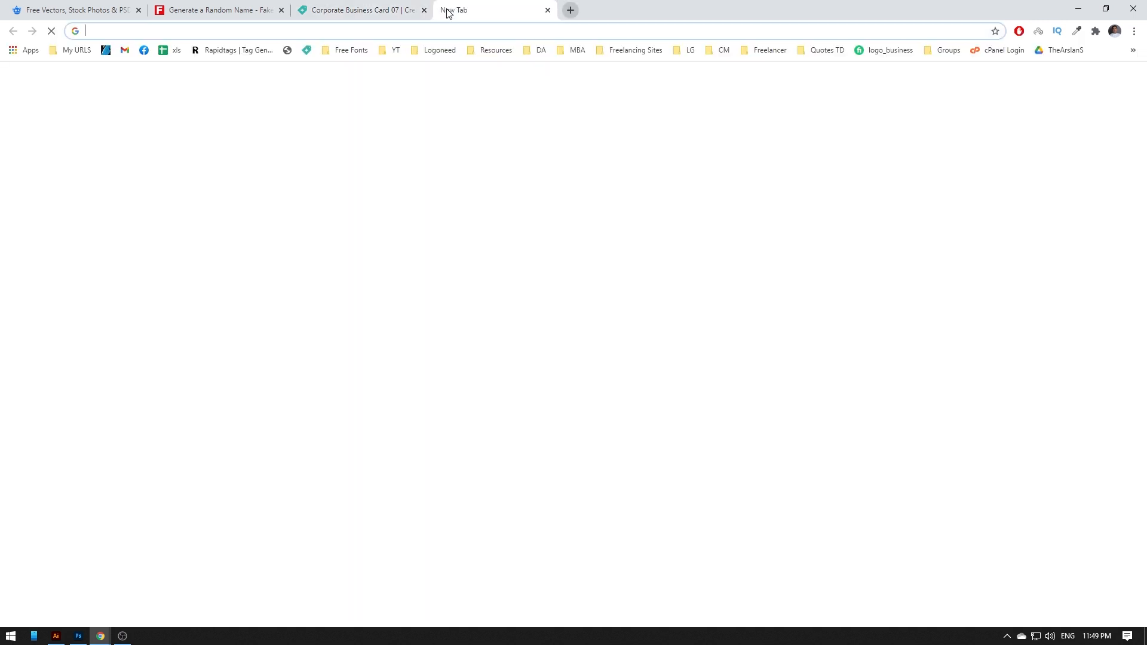
pyautogui.write('qr code g')
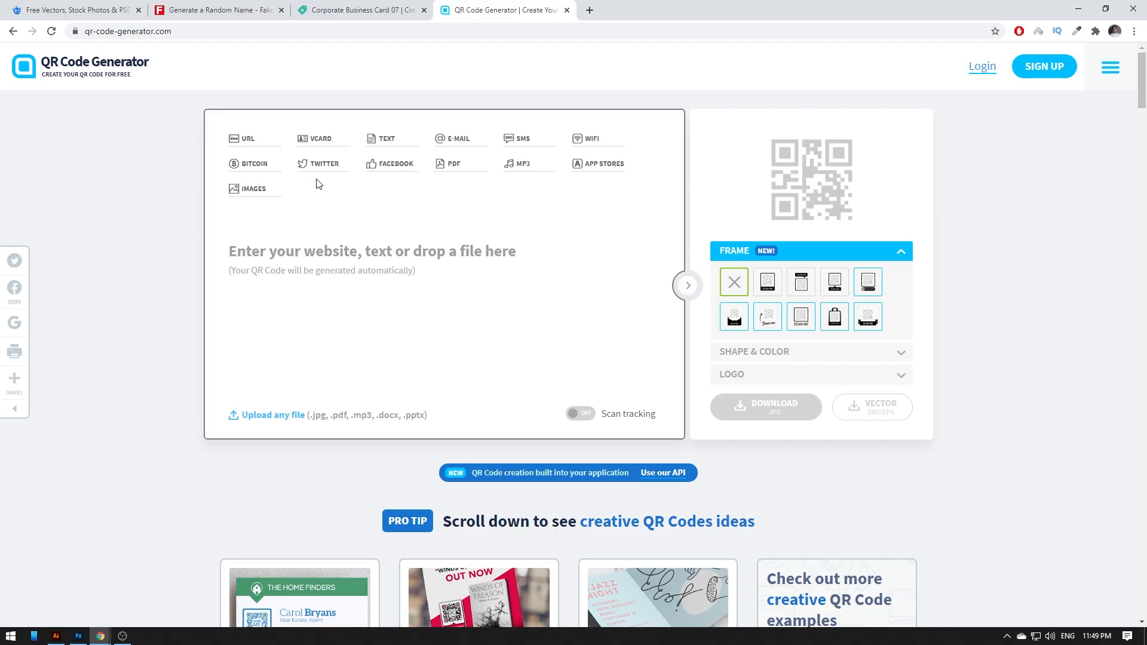
pyautogui.click(294, 249)
pyautogui.click(246, 140)
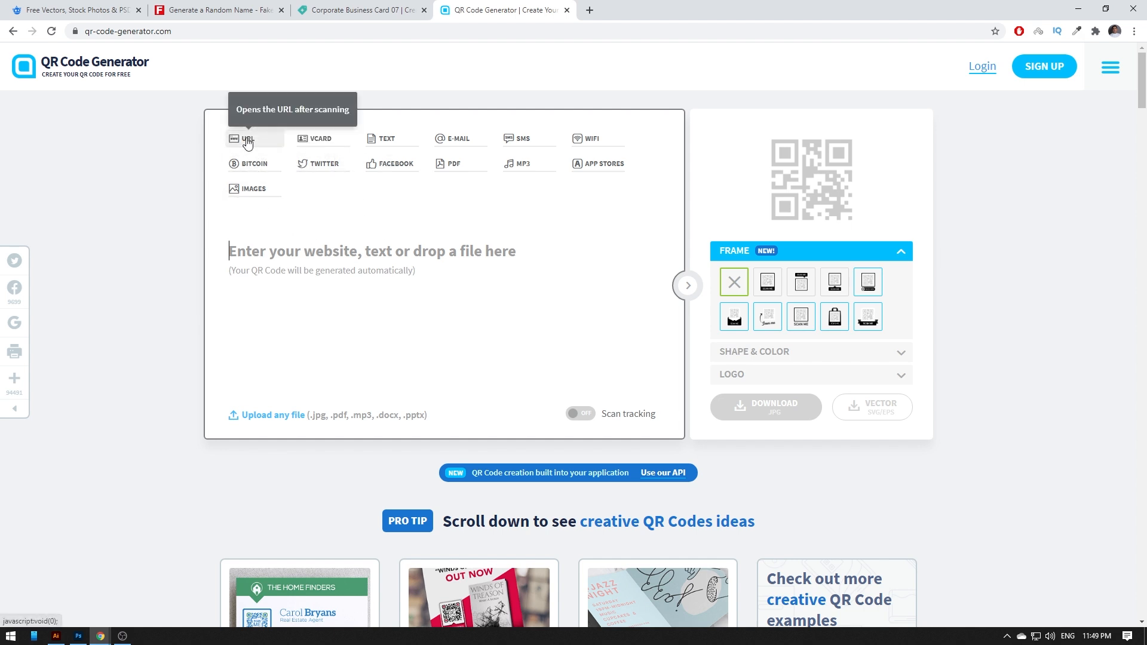
pyautogui.click(275, 243)
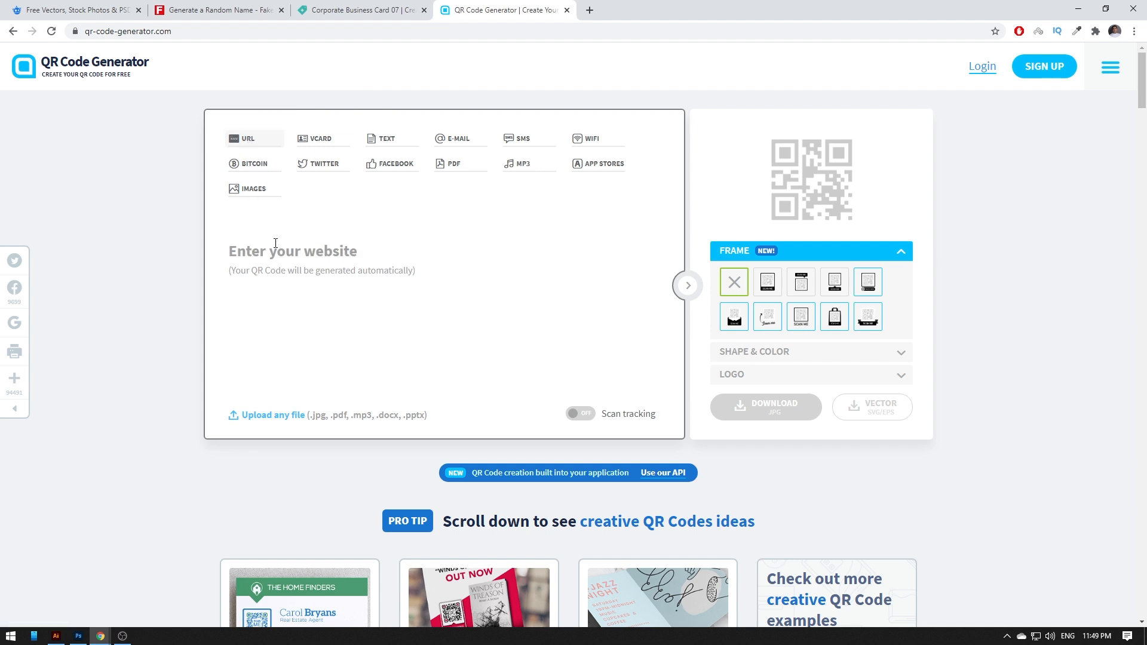
pyautogui.write('graphicpickl')
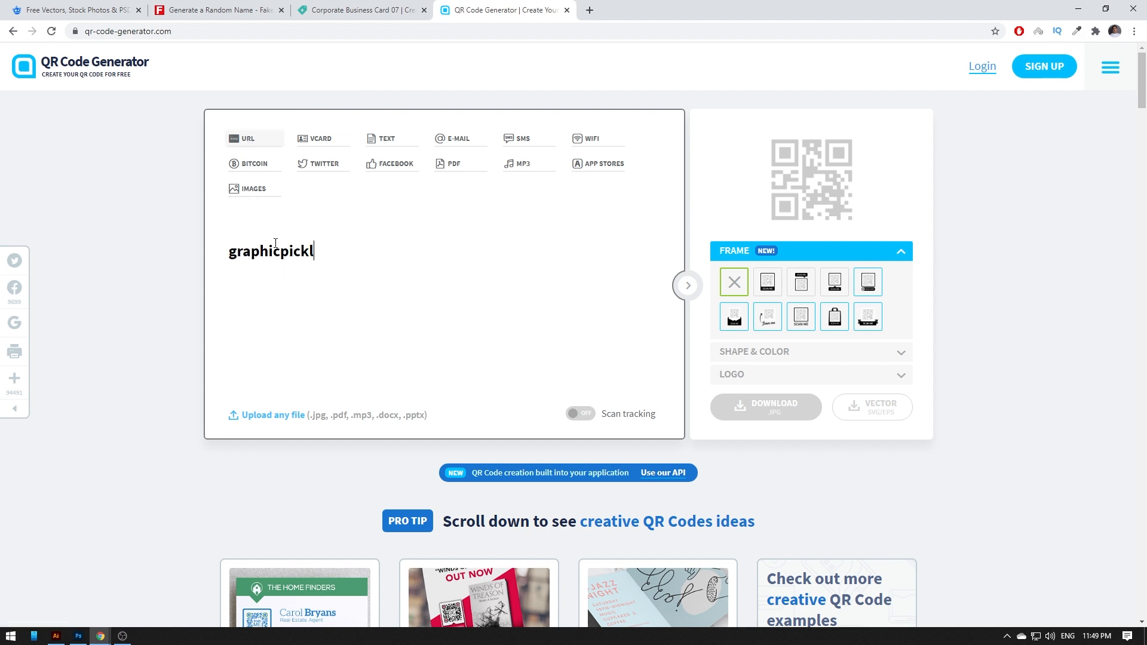
pyautogui.press('BackSpace')
pyautogui.write('.com')
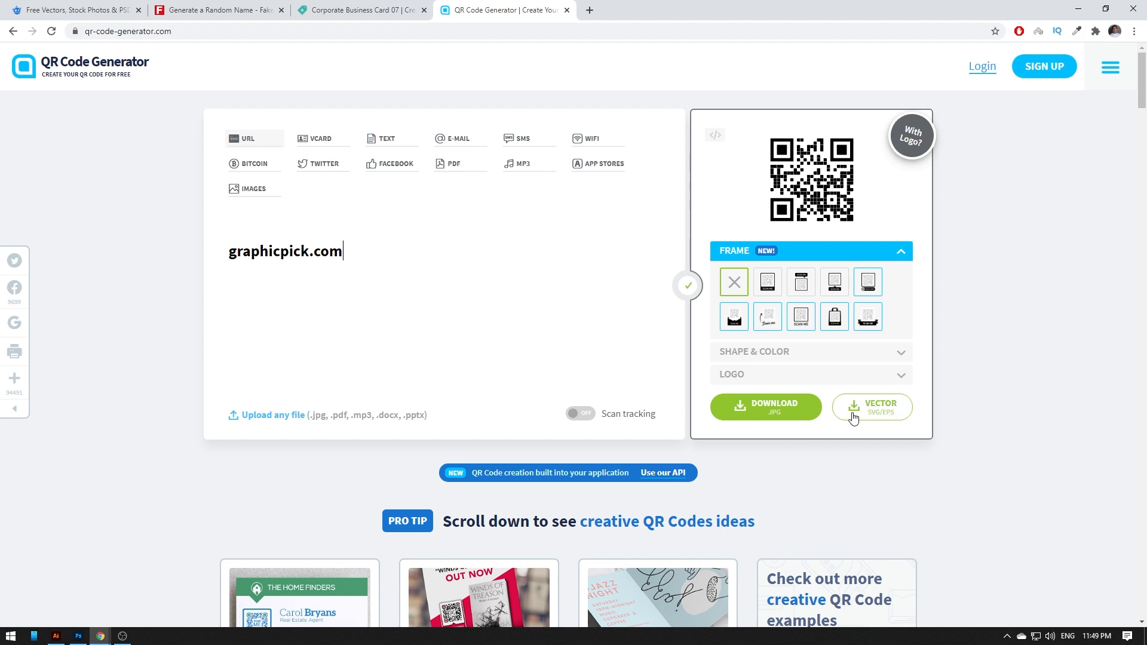
# - Download the QR code as frame.png and check the image before closing it
pyautogui.click(776, 415)
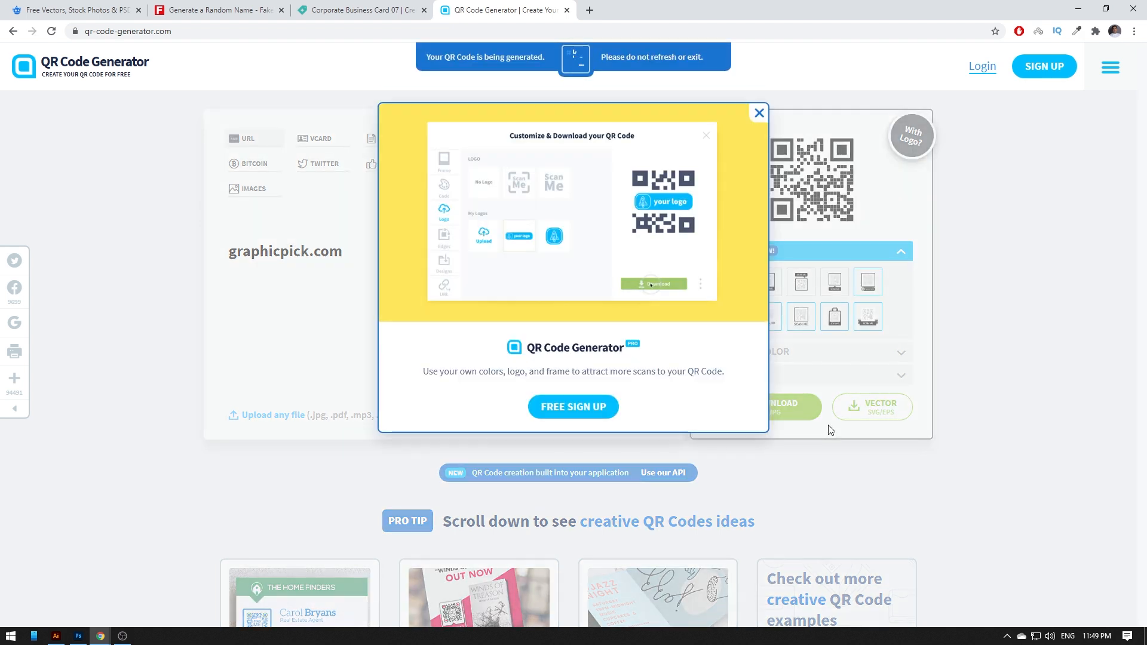
pyautogui.moveTo(101, 603); pyautogui.dragTo(594, 11)
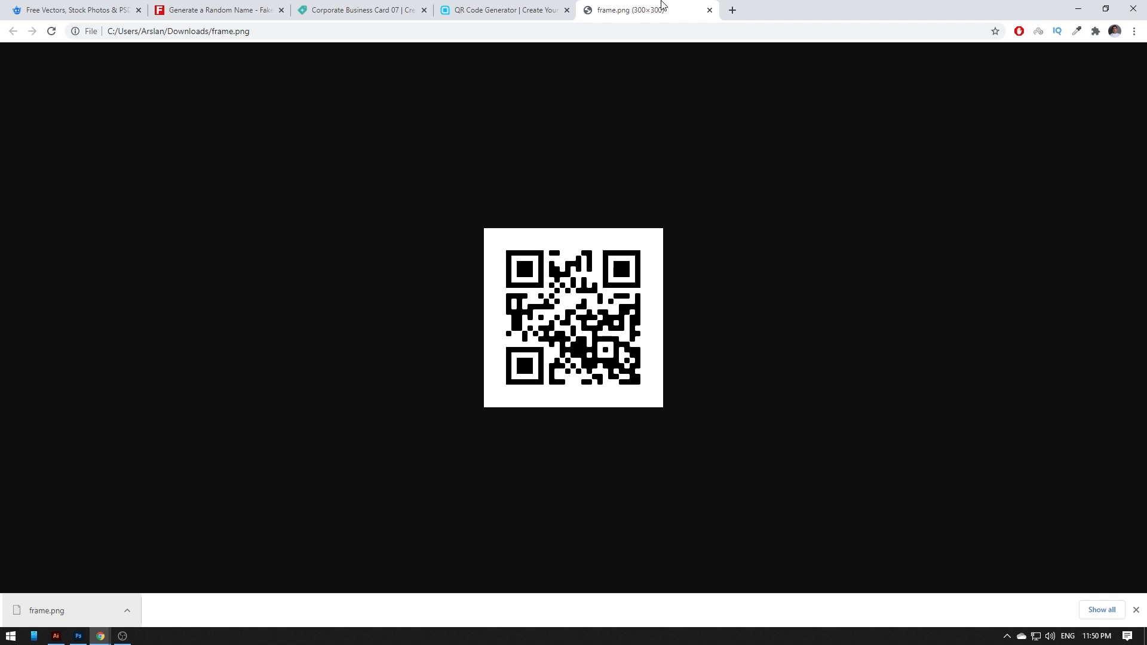
pyautogui.middleClick(661, 5)
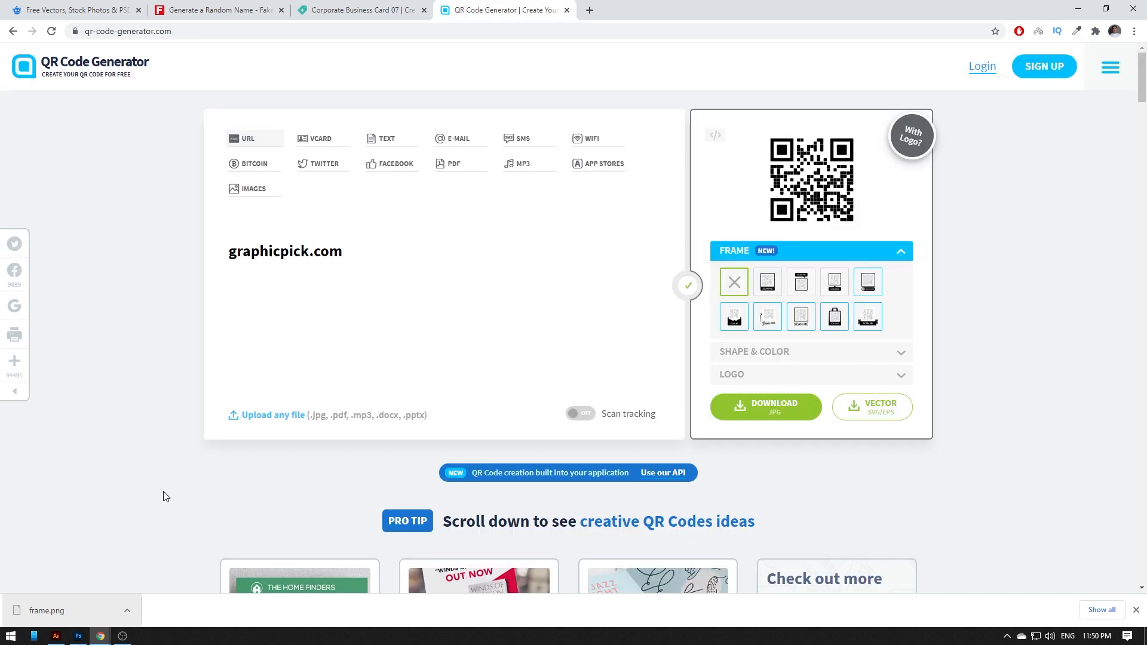
# - Turn on the location and Web icon layers in the Front.psd card
pyautogui.click(78, 636)
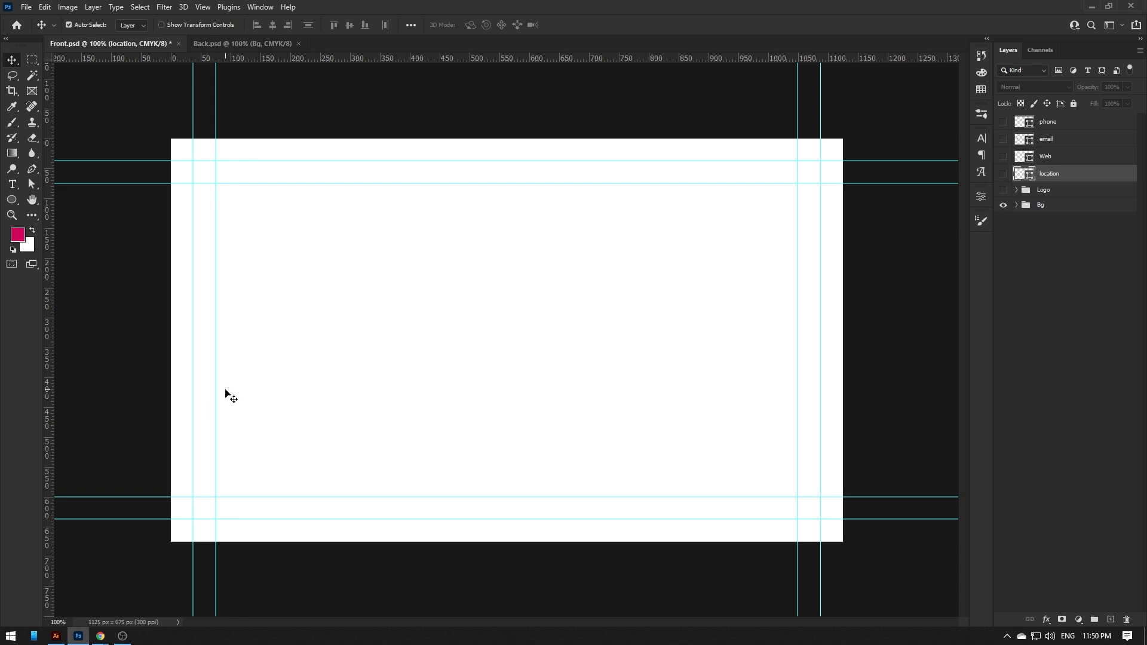
pyautogui.moveTo(1003, 174); pyautogui.dragTo(1003, 127)
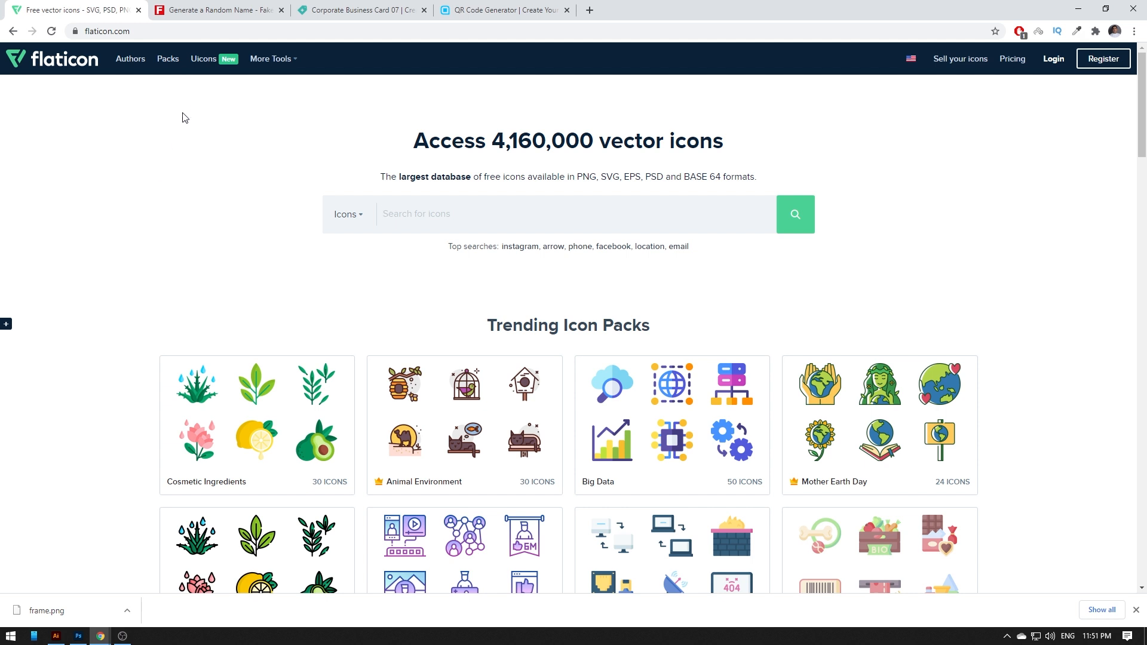
# - Set Fake Name Generator to Male with Australia as country and generate an identity
pyautogui.click(202, 10)
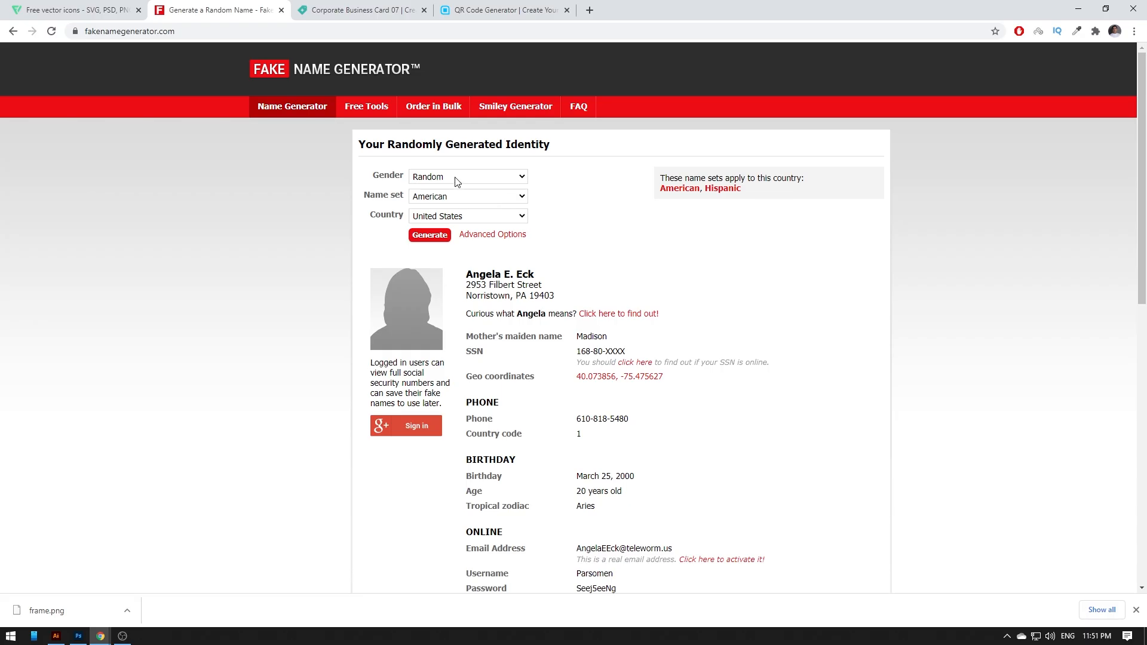
pyautogui.click(454, 177)
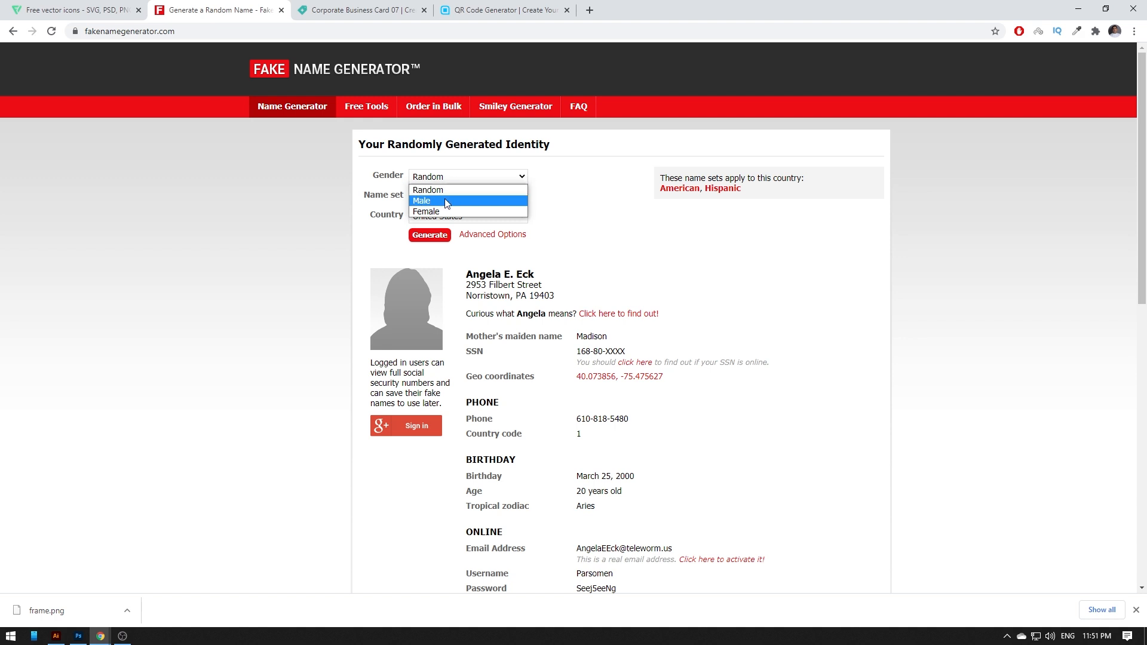
pyautogui.click(444, 200)
pyautogui.click(438, 197)
pyautogui.click(439, 197)
pyautogui.click(446, 216)
pyautogui.scroll(1, 446, 229)
pyautogui.click(446, 229)
pyautogui.click(436, 220)
pyautogui.click(445, 231)
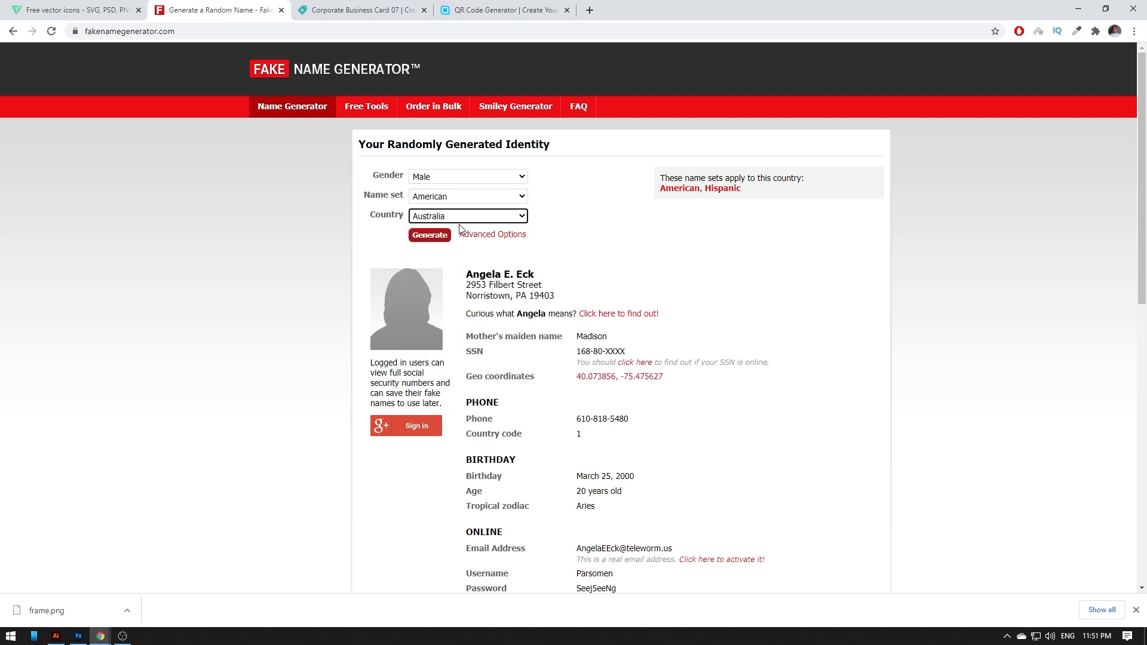
pyautogui.click(428, 235)
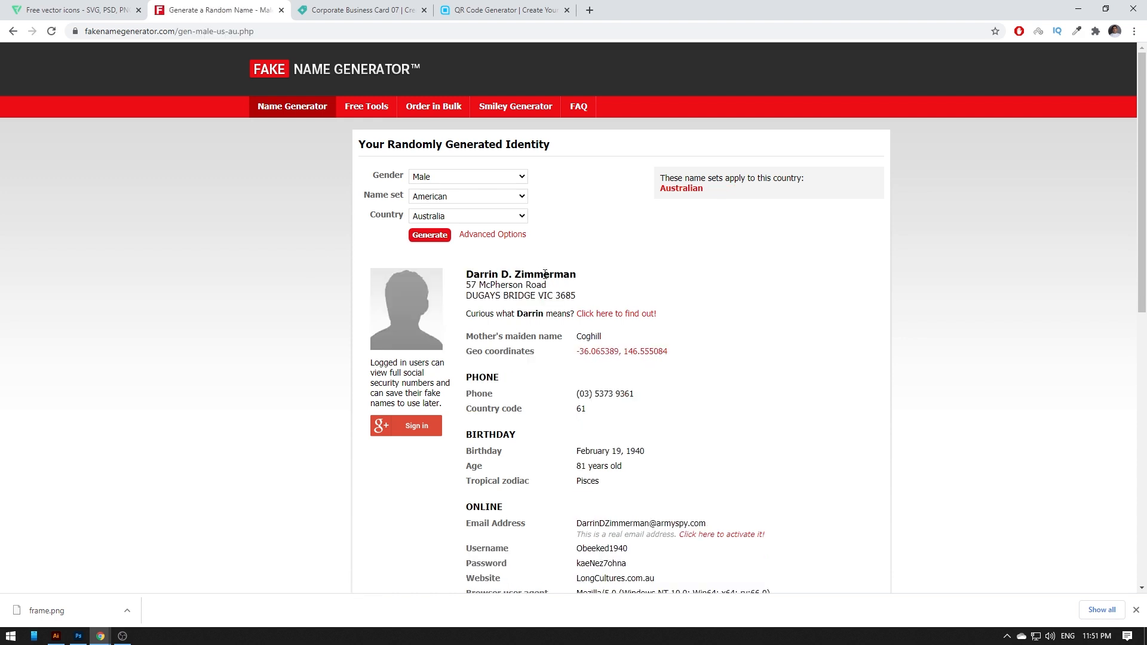
# - Review the result, generate a new United States identity, and return to Photoshop
pyautogui.scroll(-2, 574, 364)
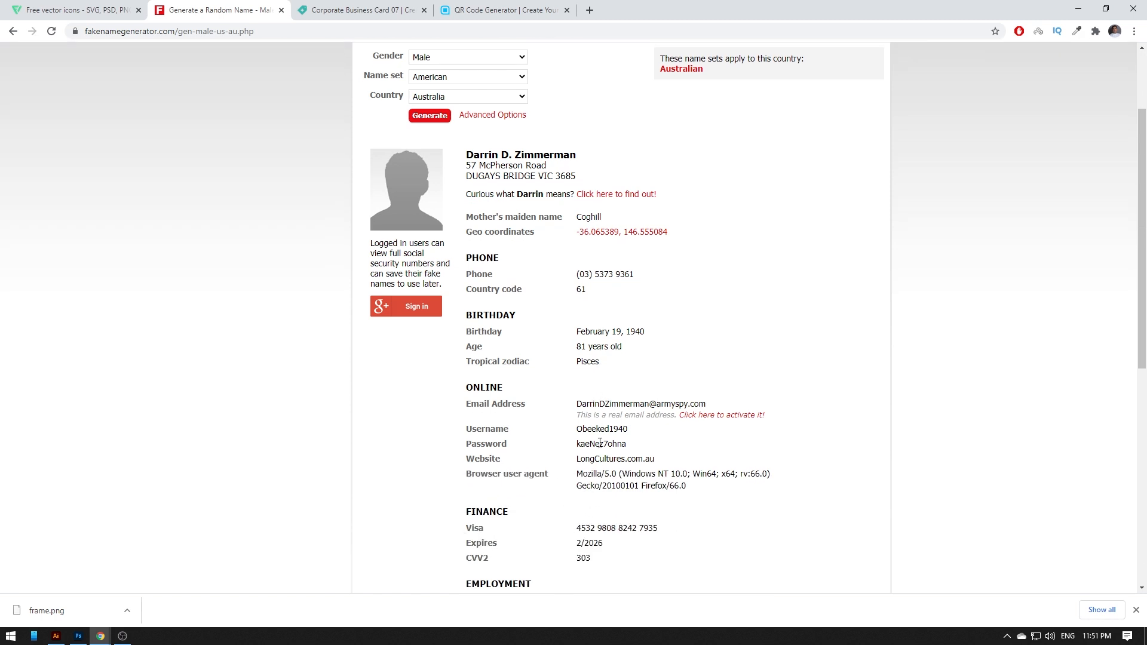
pyautogui.moveTo(581, 275); pyautogui.dragTo(634, 274)
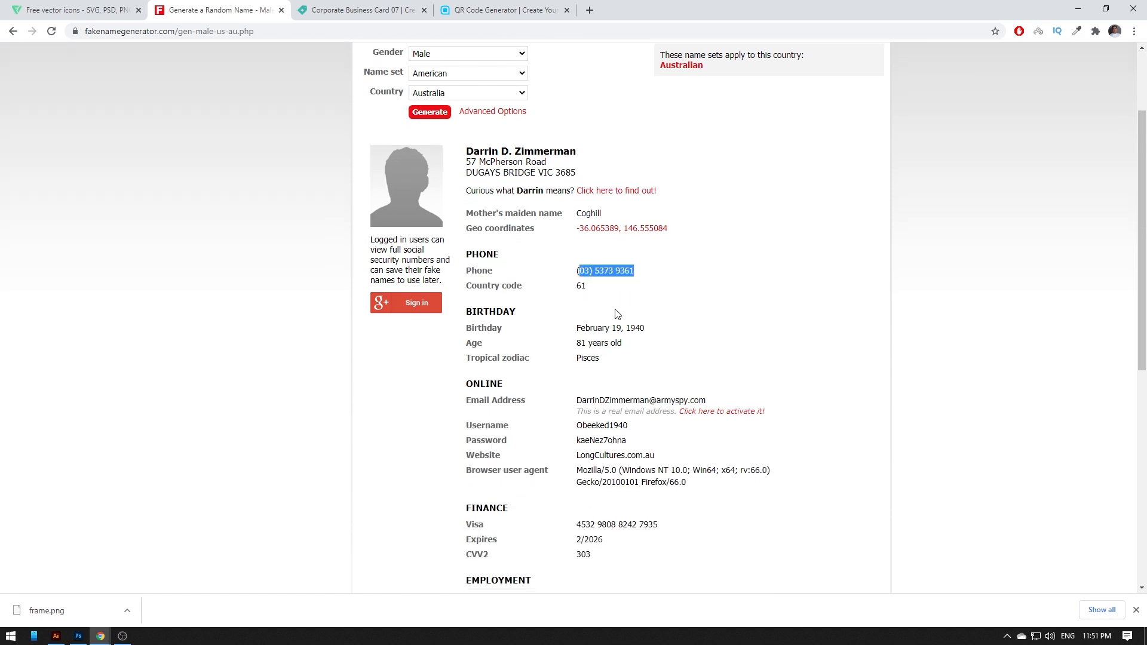
pyautogui.scroll(-3, 627, 358)
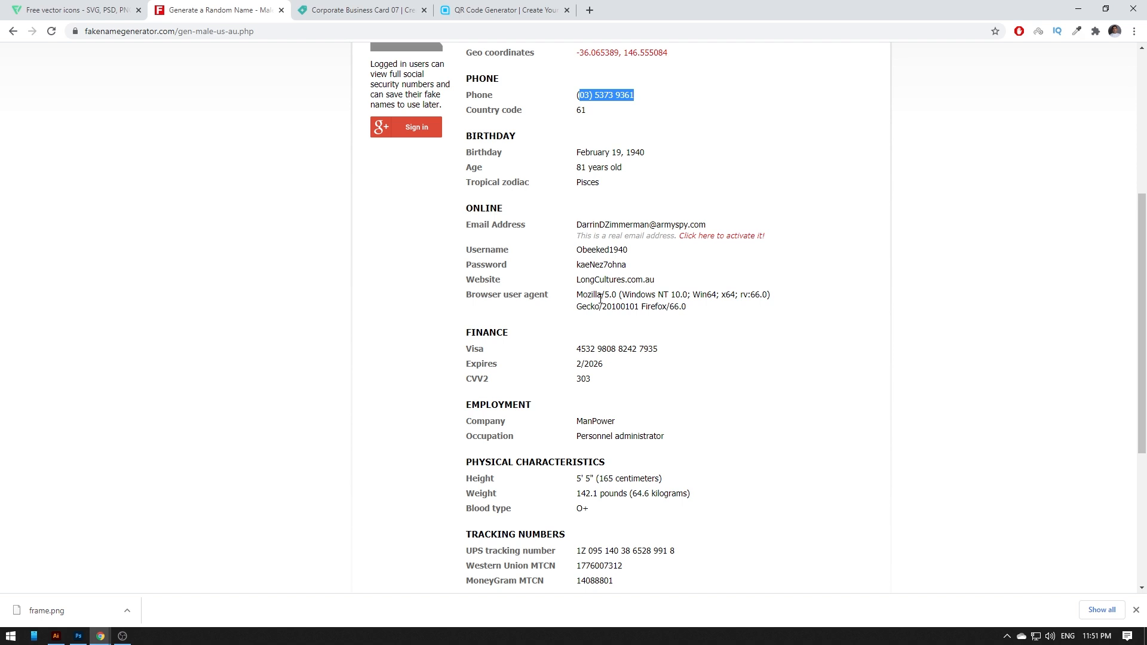
pyautogui.scroll(5, 590, 306)
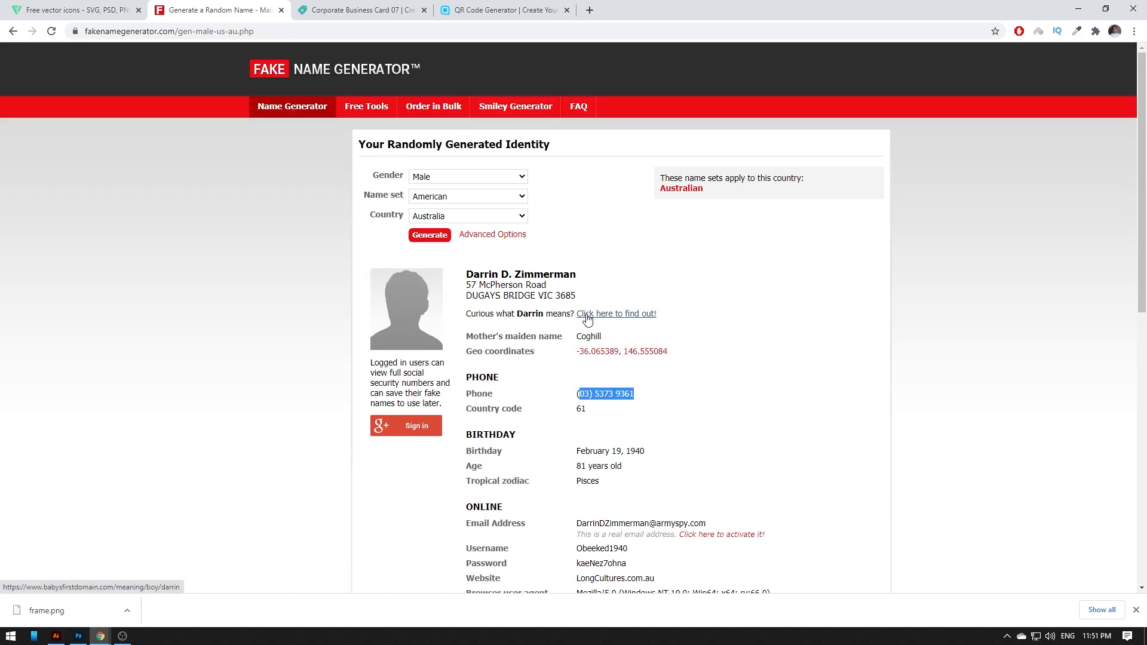
pyautogui.click(419, 217)
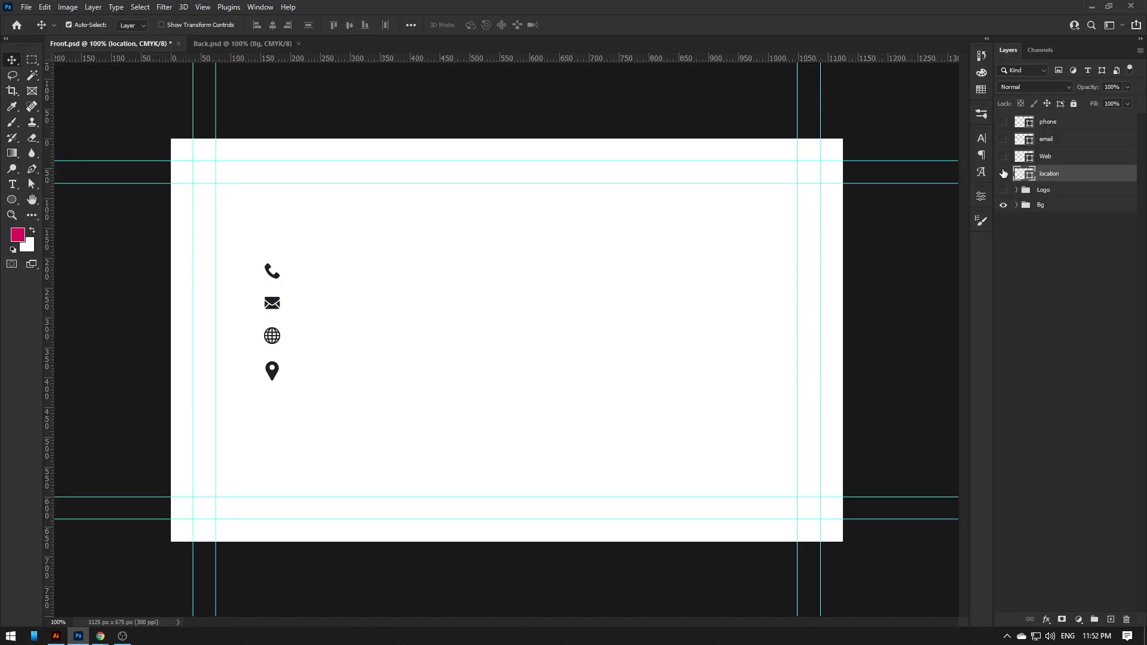
pyautogui.hotkey('ctrl', ',')
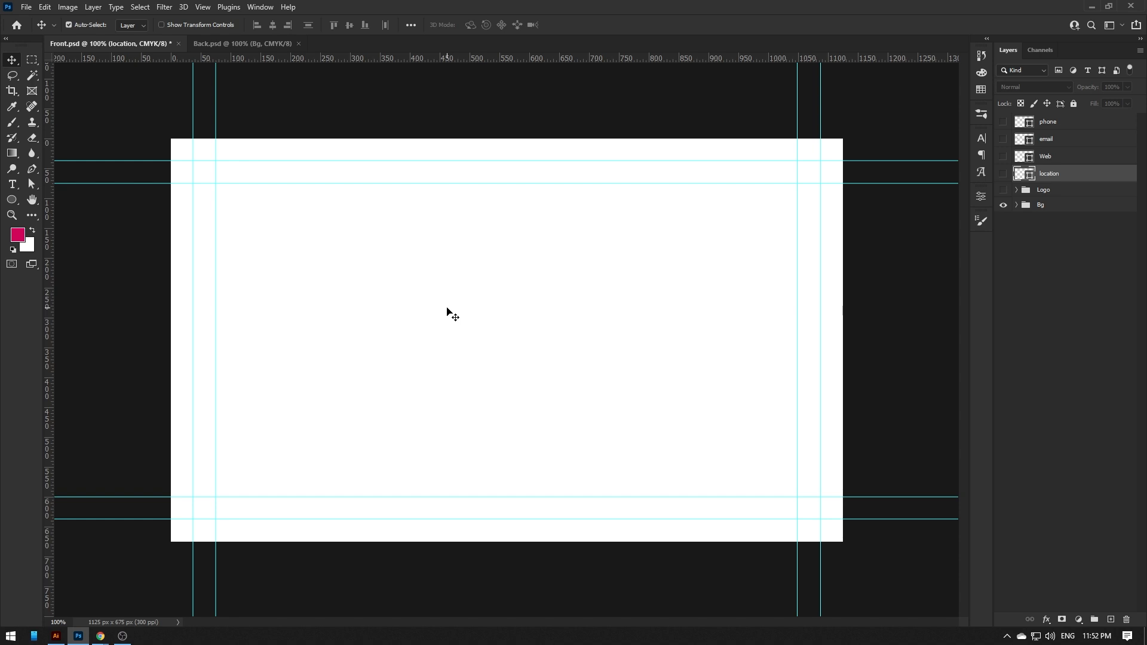
# - Draw a tall rectangle and a small second rectangle on the front card
pyautogui.rightClick(13, 205)
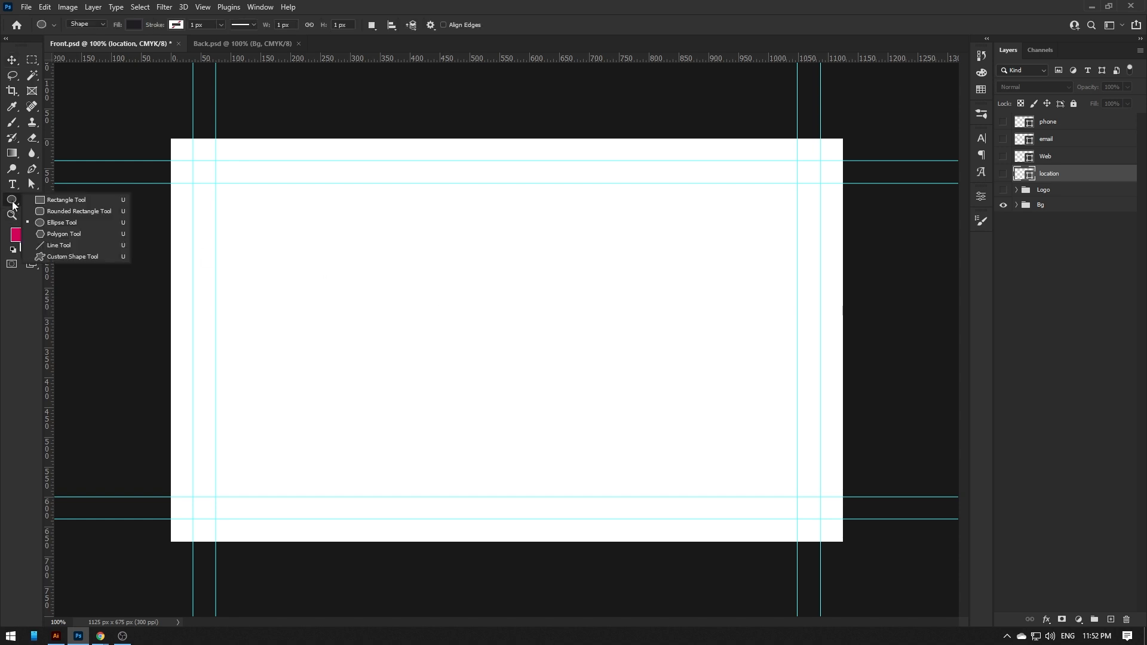
pyautogui.click(60, 198)
pyautogui.moveTo(539, 127); pyautogui.dragTo(569, 551)
pyautogui.press('v')
pyautogui.scroll(3, 609, 282)
pyautogui.moveTo(608, 282); pyautogui.dragTo(601, 307)
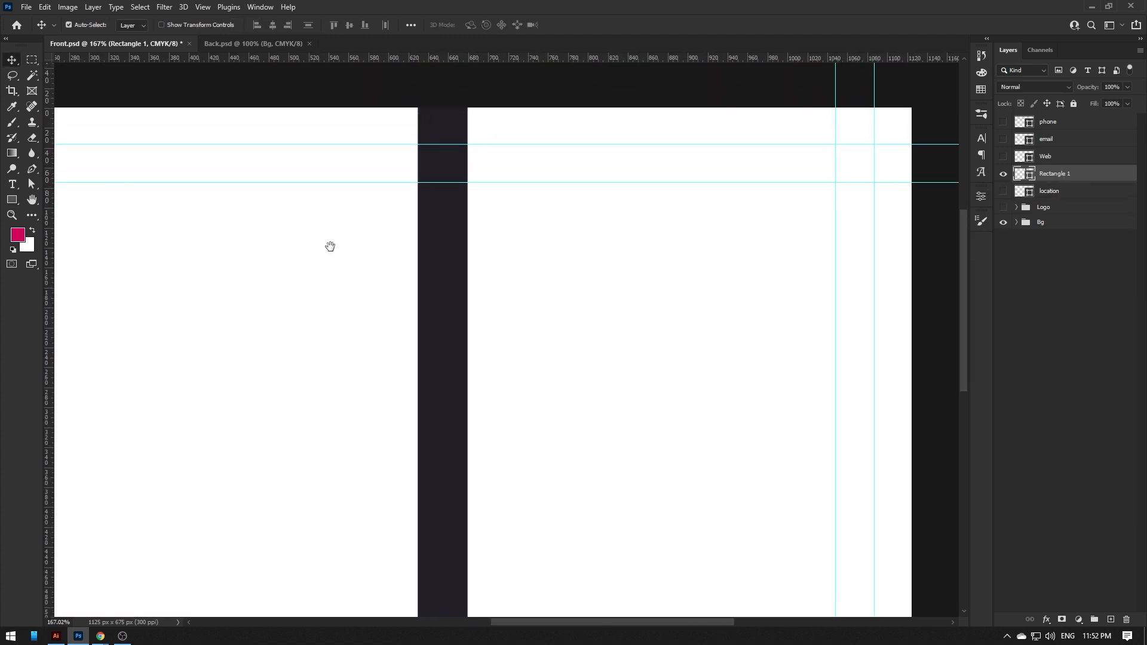
pyautogui.click(12, 201)
pyautogui.moveTo(215, 244); pyautogui.dragTo(282, 287)
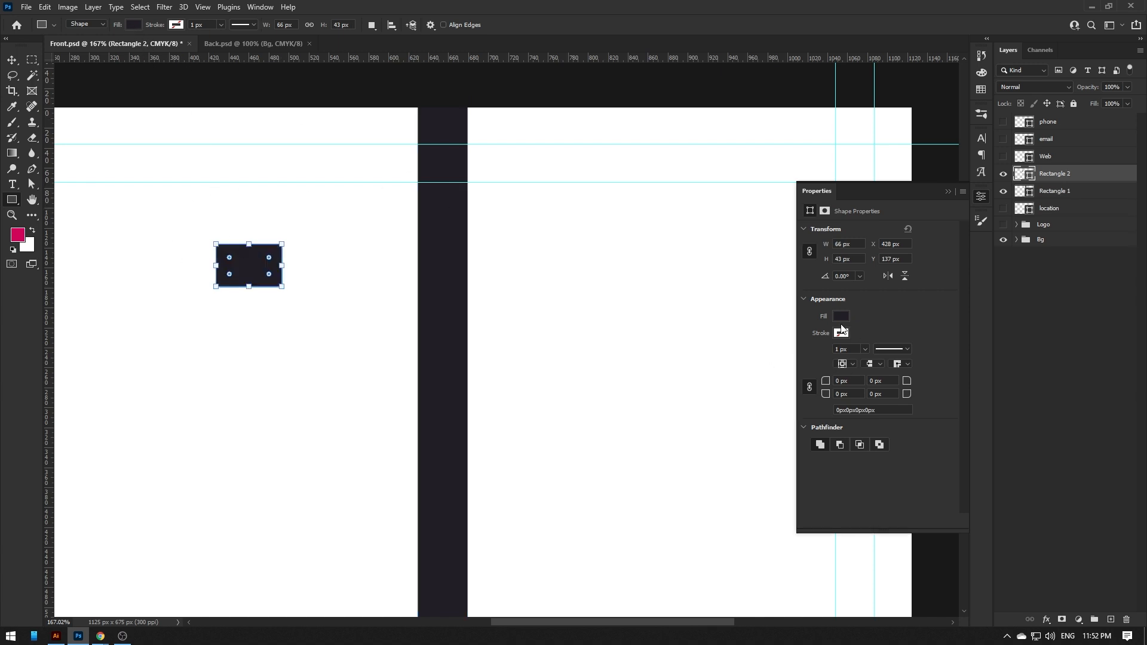
# - Set the small rectangle's fill to bright blue C100 M20 (0095da)
pyautogui.click(841, 317)
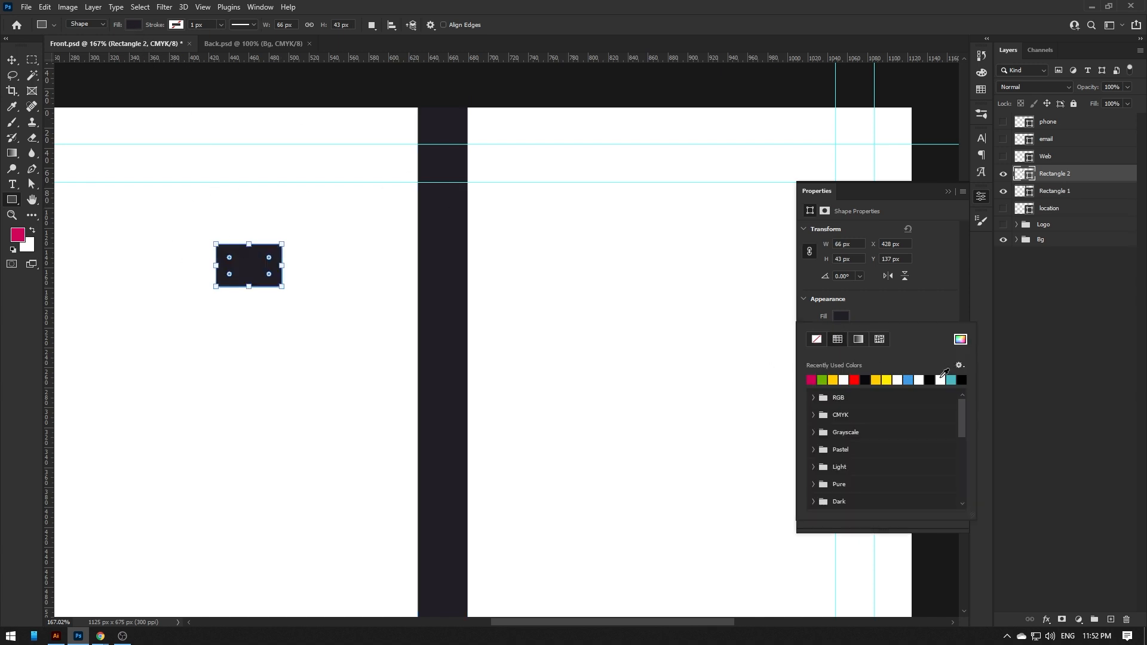
pyautogui.click(855, 380)
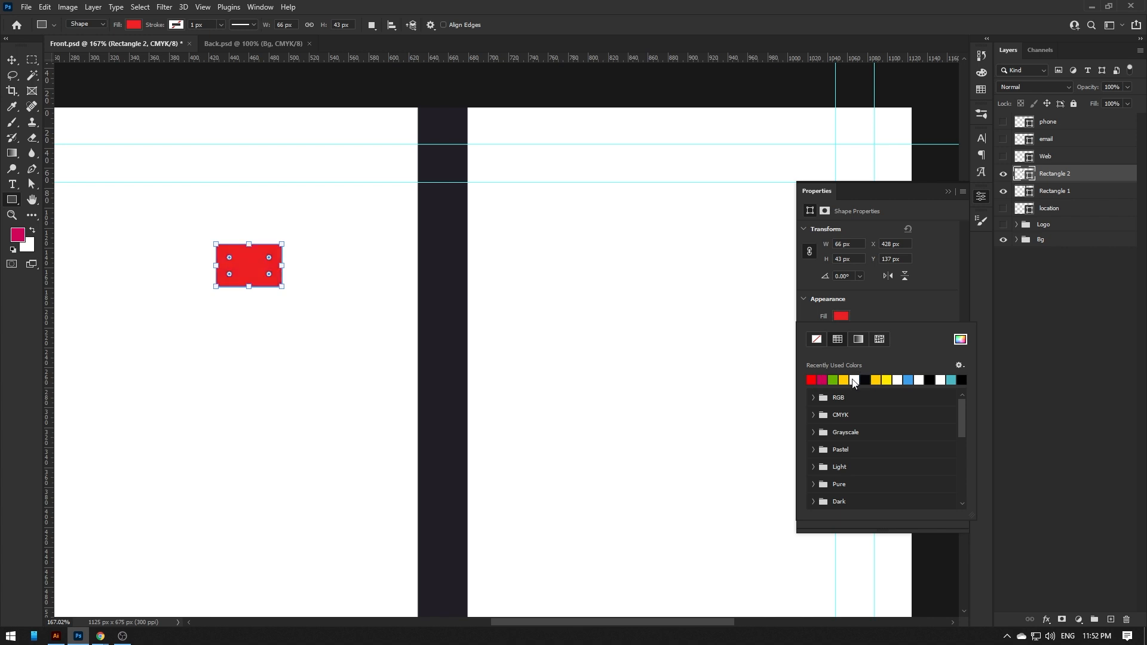
pyautogui.click(908, 380)
pyautogui.click(409, 275)
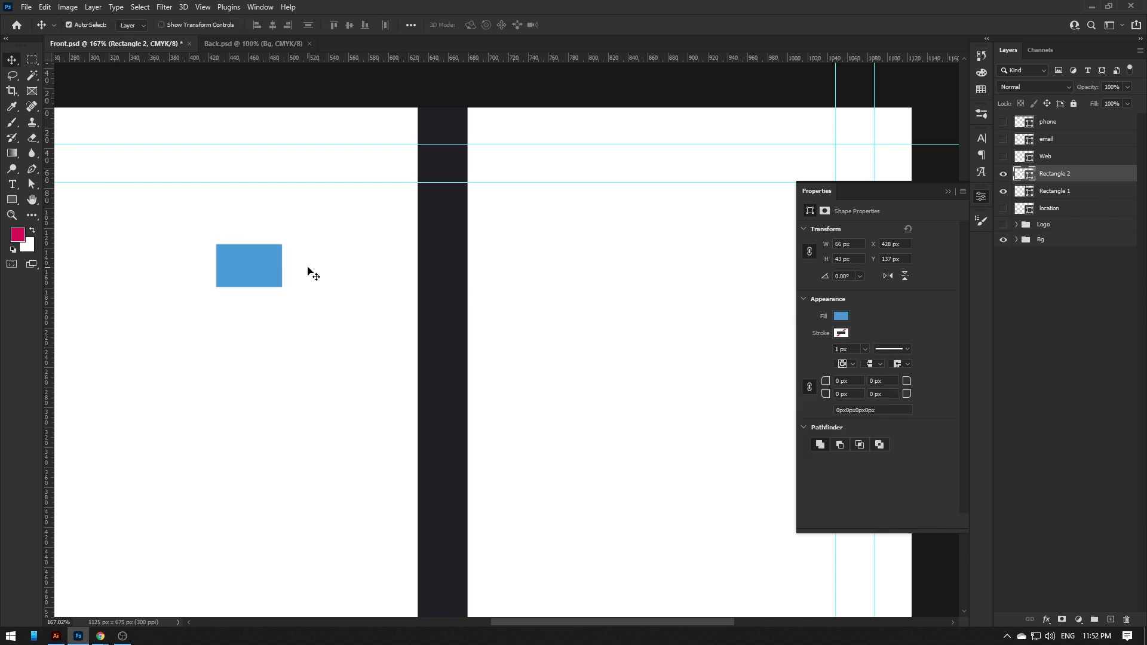
pyautogui.click(844, 318)
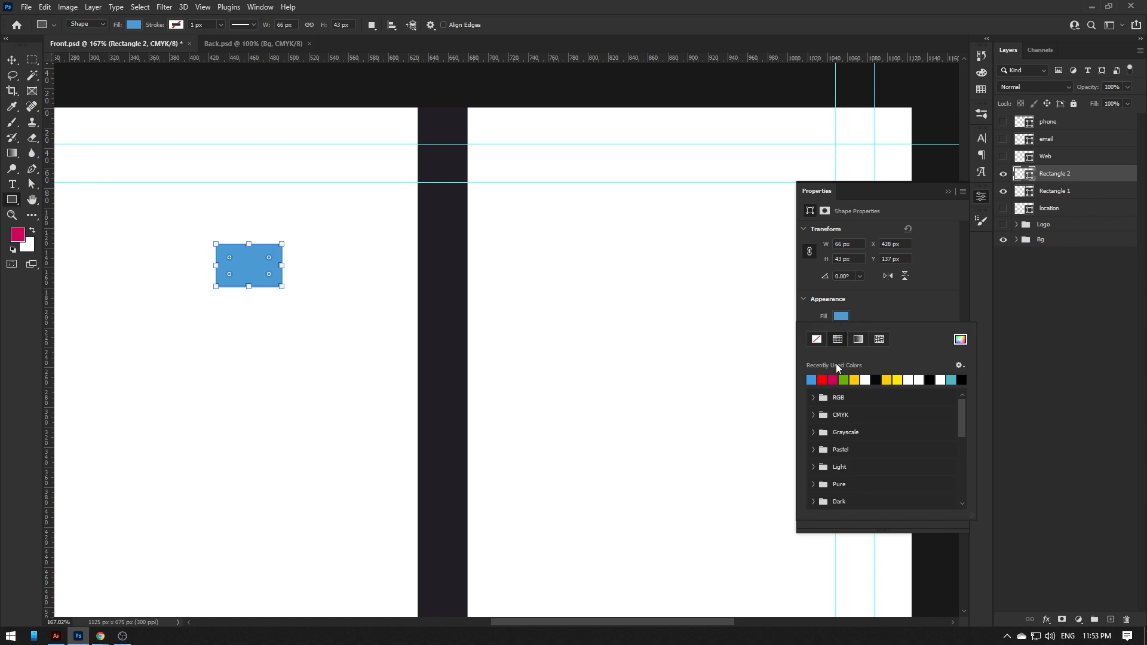
pyautogui.click(960, 340)
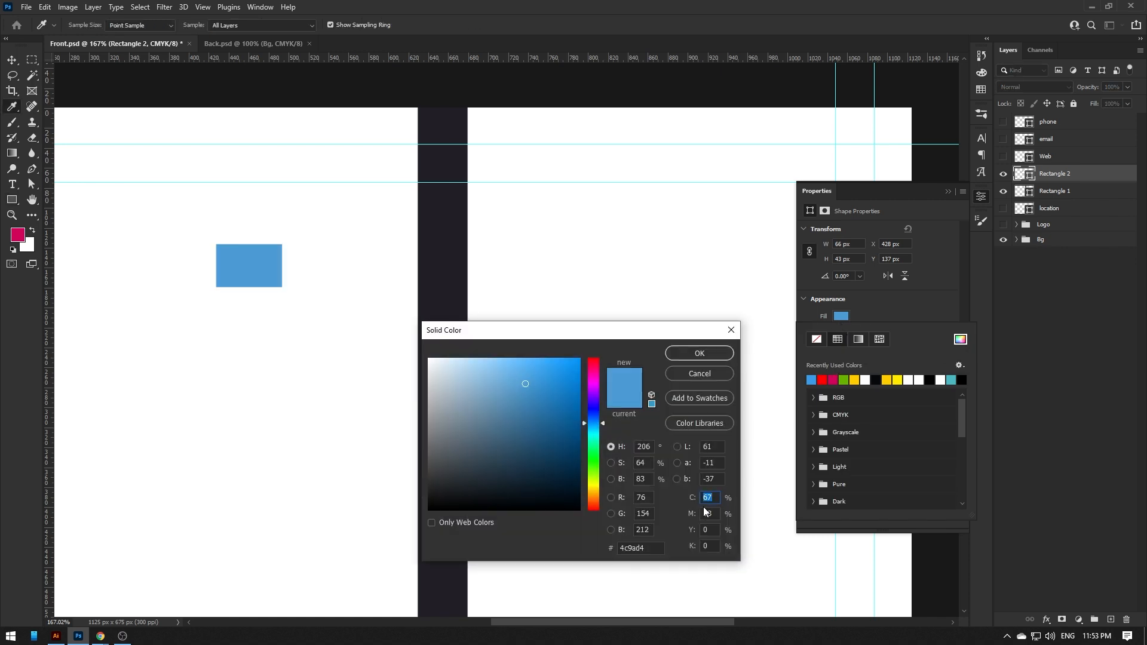
pyautogui.write('100')
pyautogui.press('Tab')
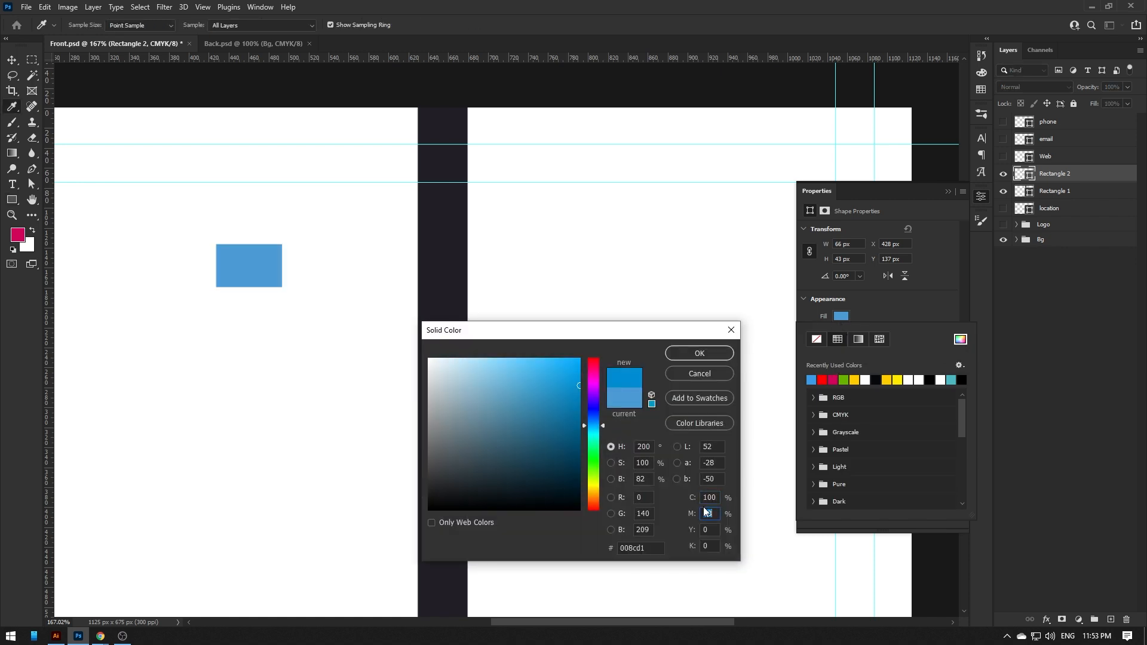
pyautogui.write('20')
pyautogui.click(693, 357)
# - Move the blue rectangle onto the dark centre strip and stretch it taller
pyautogui.press('v')
pyautogui.moveTo(271, 278); pyautogui.dragTo(467, 242)
pyautogui.scroll(3, 460, 242)
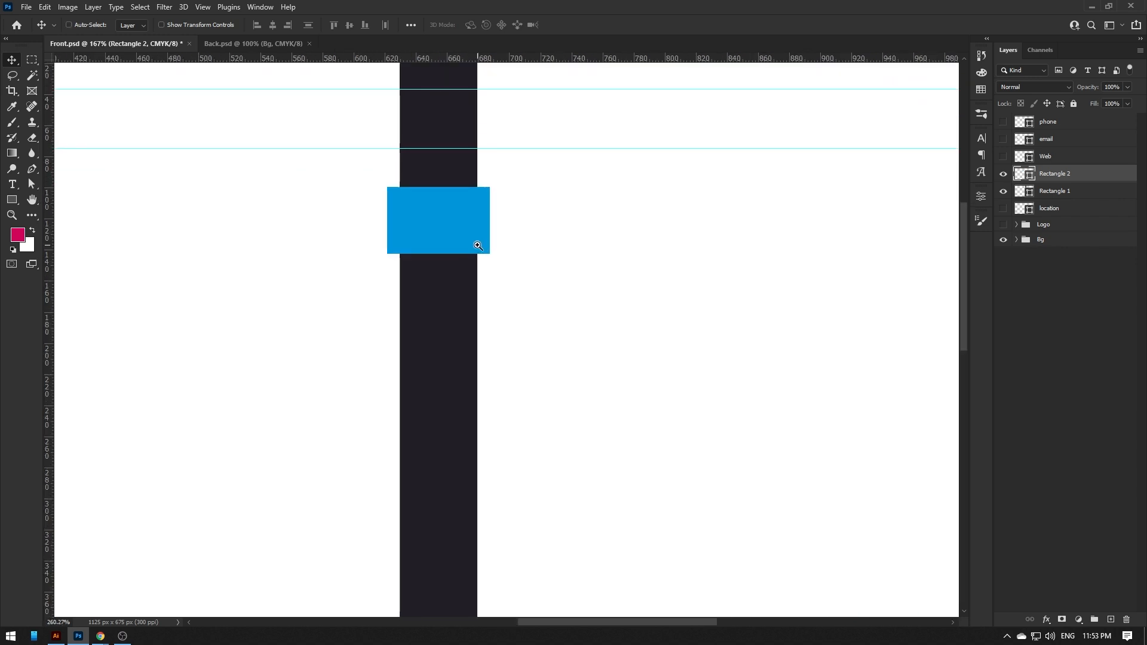
pyautogui.hotkey('ctrl', 't')
pyautogui.moveTo(439, 254); pyautogui.dragTo(440, 270)
pyautogui.press('Return')
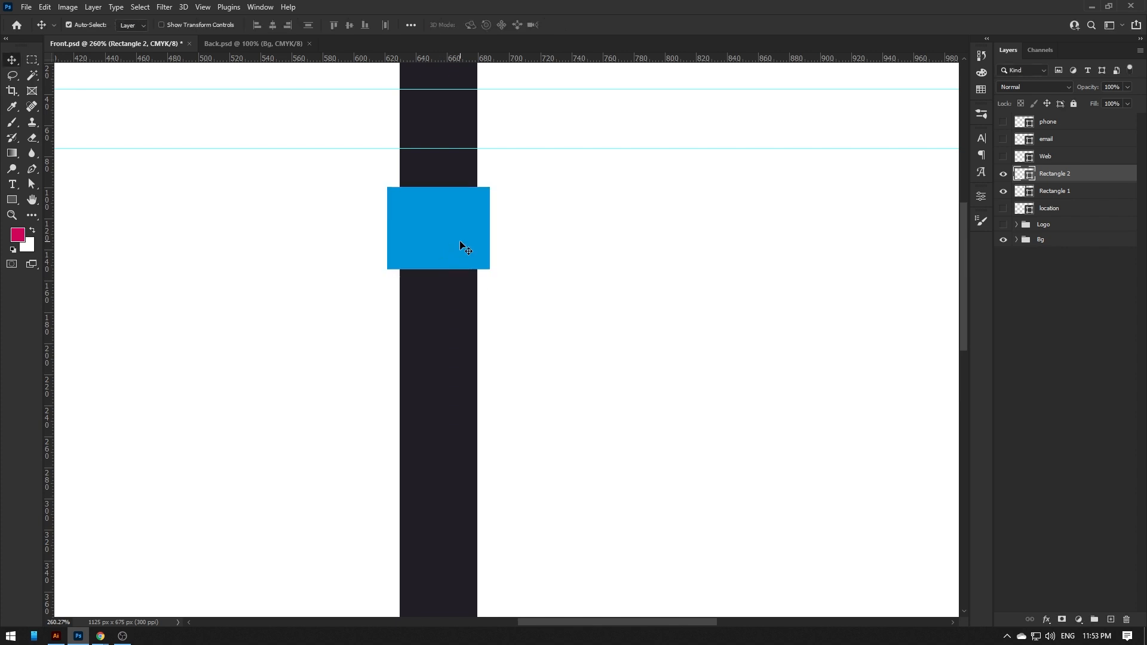
pyautogui.scroll(-4, 520, 192)
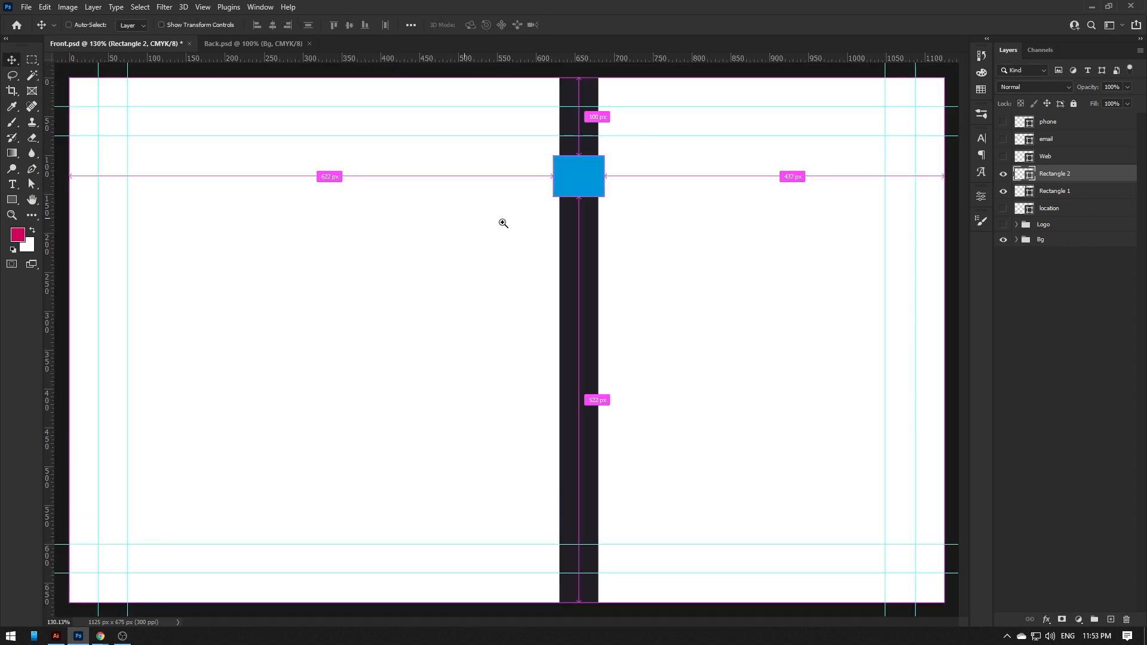
# - Reposition the blue rectangle and draw a three-point pointed tip beneath it
pyautogui.scroll(1, 660, 191)
pyautogui.moveTo(594, 189); pyautogui.dragTo(584, 282)
pyautogui.moveTo(590, 323); pyautogui.dragTo(647, 336)
pyautogui.press('p')
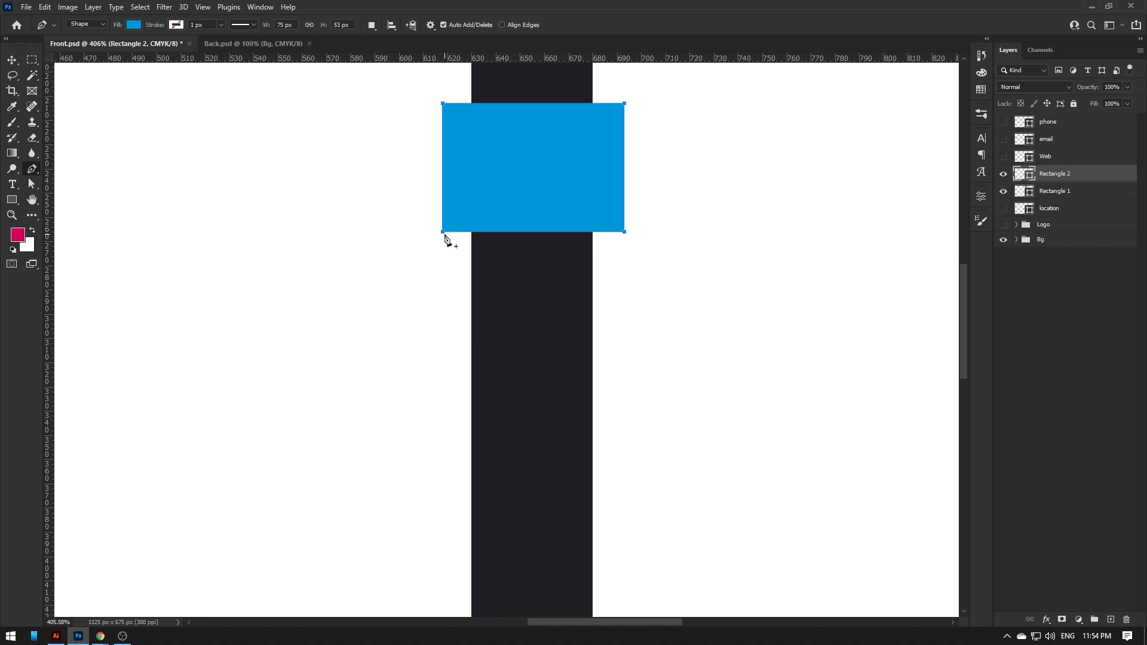
pyautogui.click(443, 233)
pyautogui.click(533, 322)
pyautogui.click(624, 232)
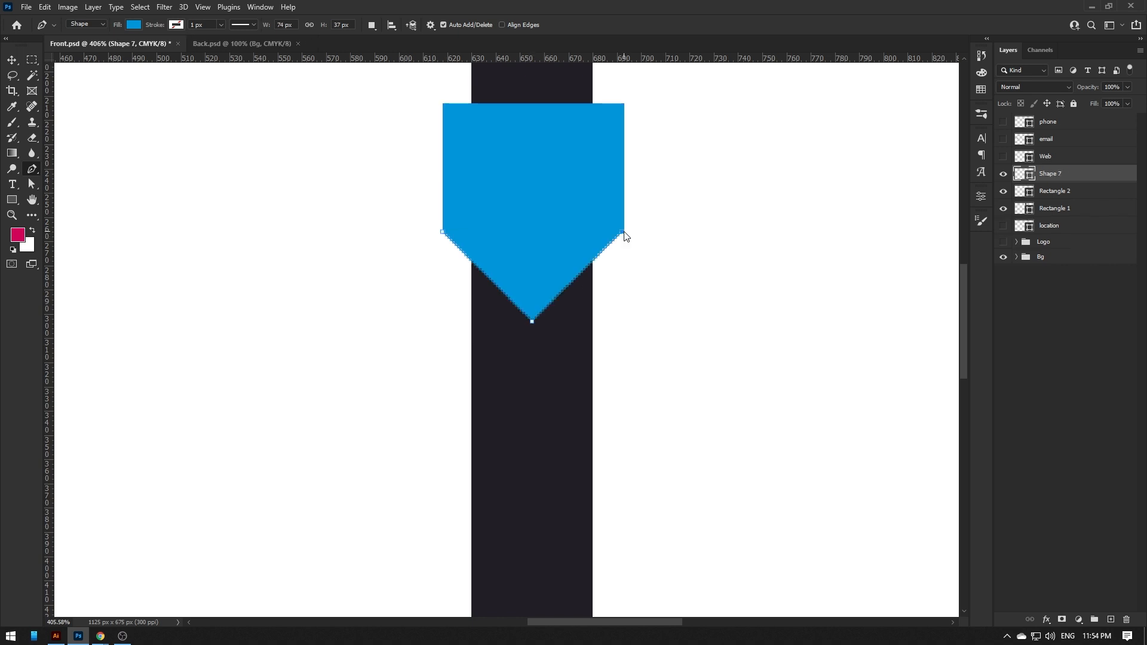
pyautogui.press('v')
# - Colour the tip darker blue with magenta 40 and move Shape 7 below Rectangle 1
pyautogui.doubleClick(1024, 174)
pyautogui.press('Tab')
pyautogui.write('40')
pyautogui.press('Return')
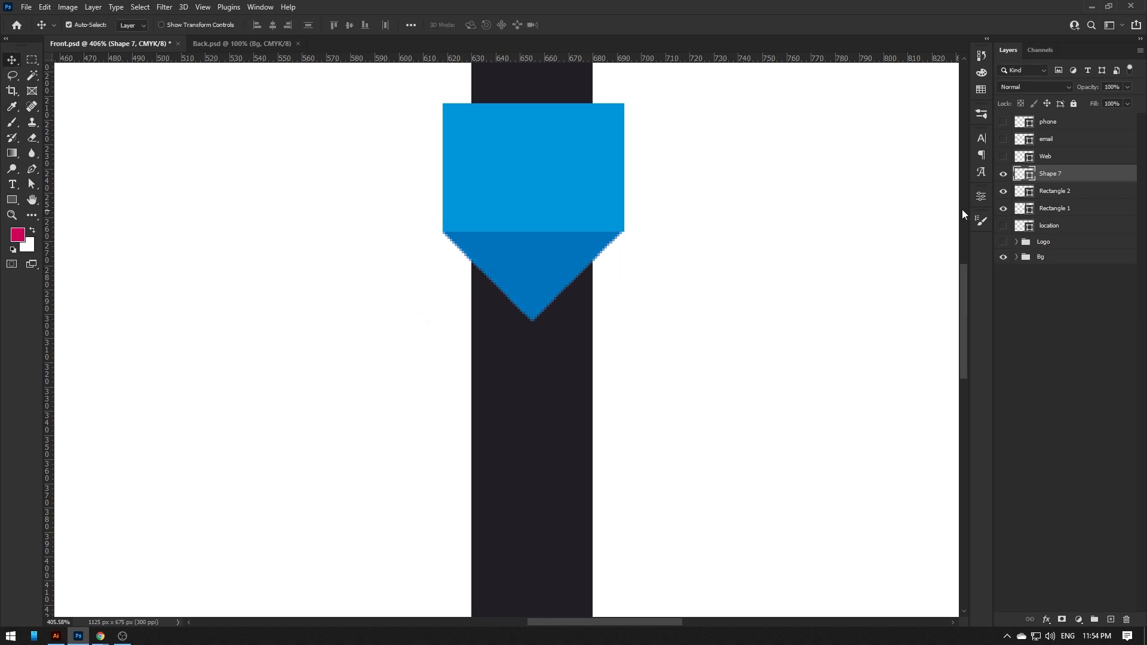
pyautogui.moveTo(1050, 178); pyautogui.dragTo(1055, 214)
pyautogui.doubleClick(12, 215)
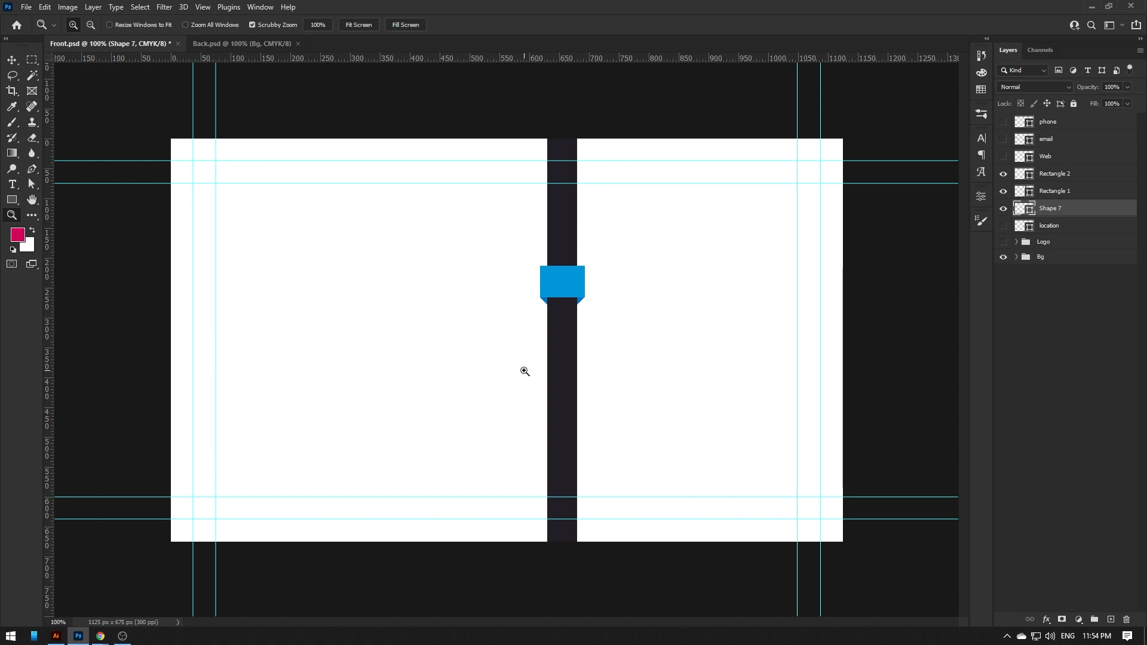
# - Recolour the dark centre strip to charcoal grey CMYK 0/0/0/90 (414042)
pyautogui.press('v')
pyautogui.click(583, 325)
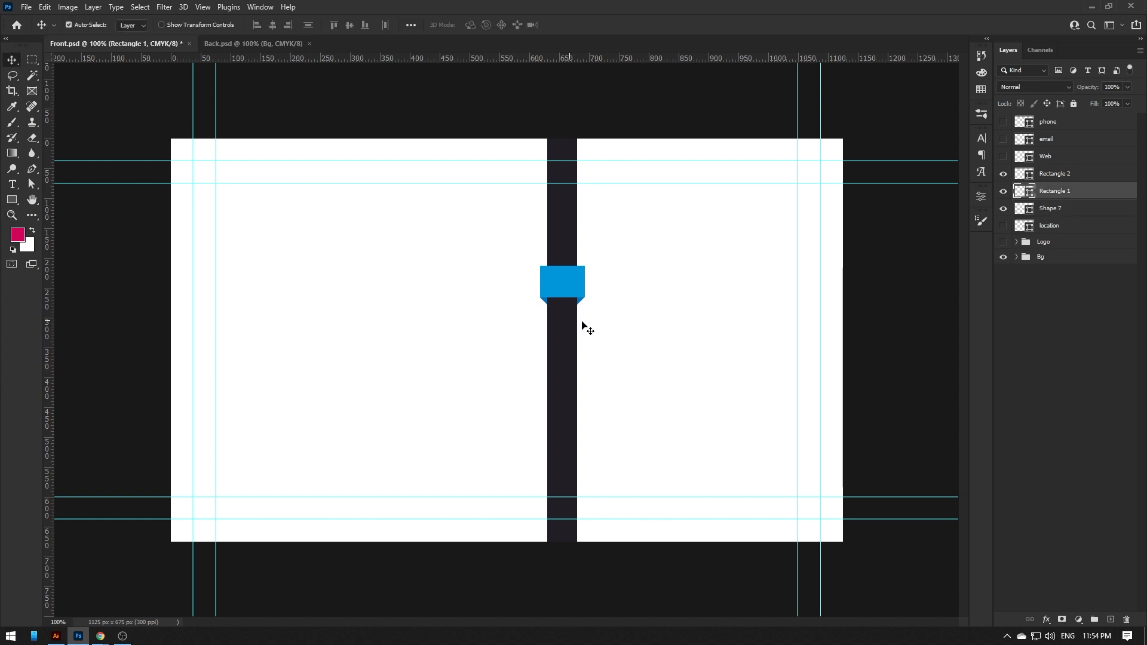
pyautogui.doubleClick(1028, 192)
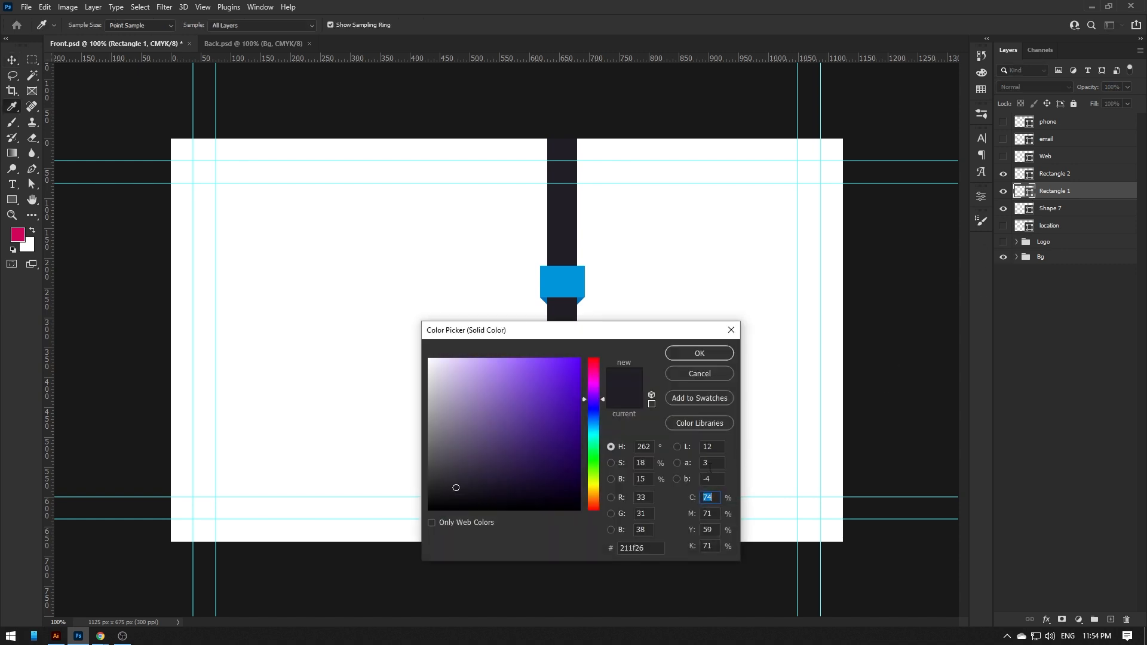
pyautogui.write('0')
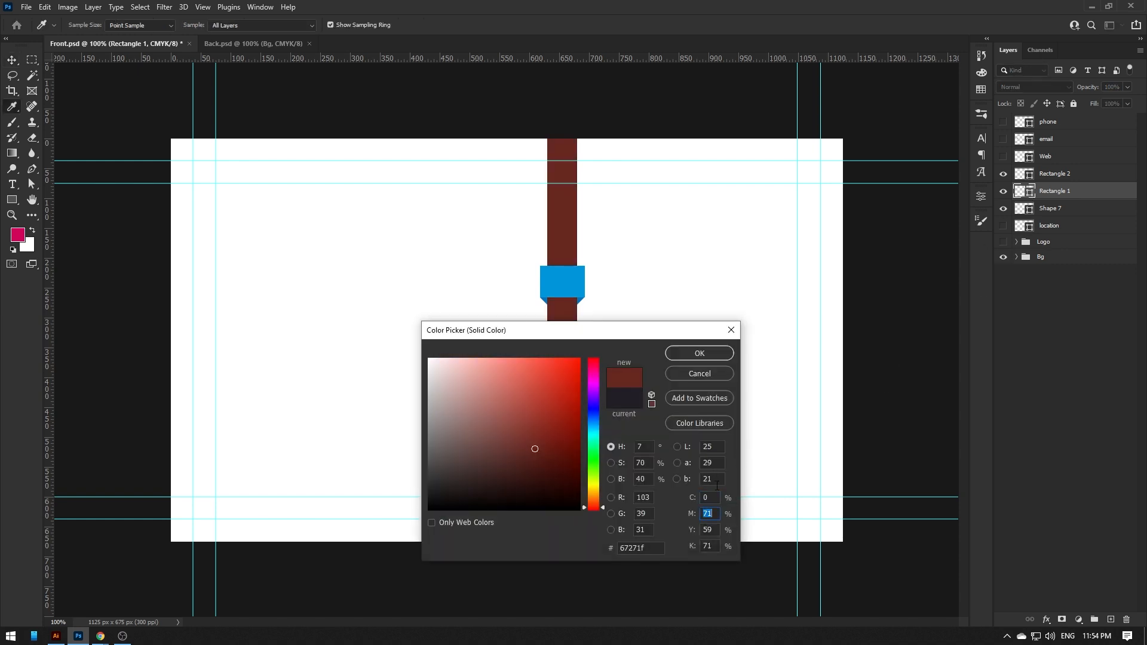
pyautogui.write('00')
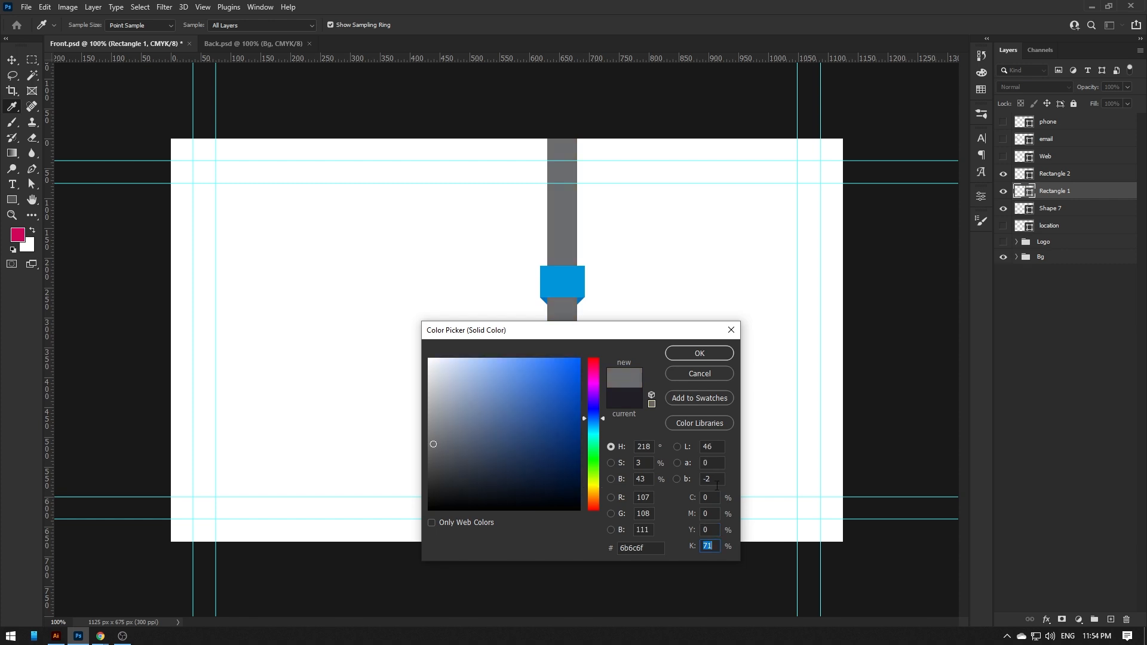
pyautogui.moveTo(572, 338); pyautogui.dragTo(344, 234)
pyautogui.write('90')
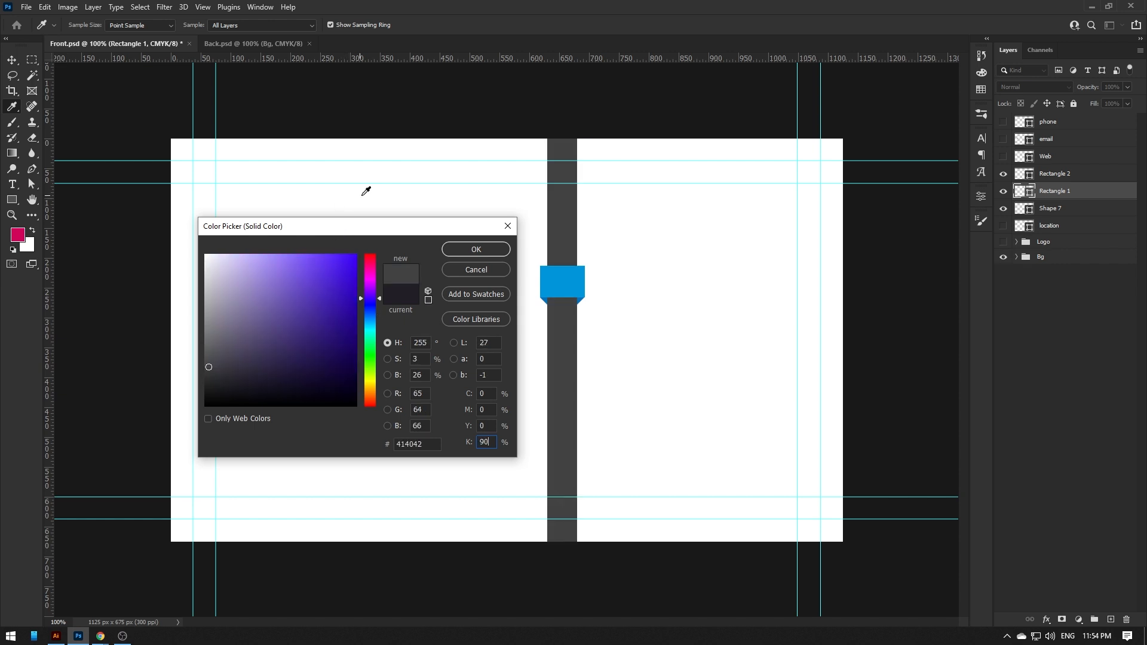
pyautogui.click(454, 249)
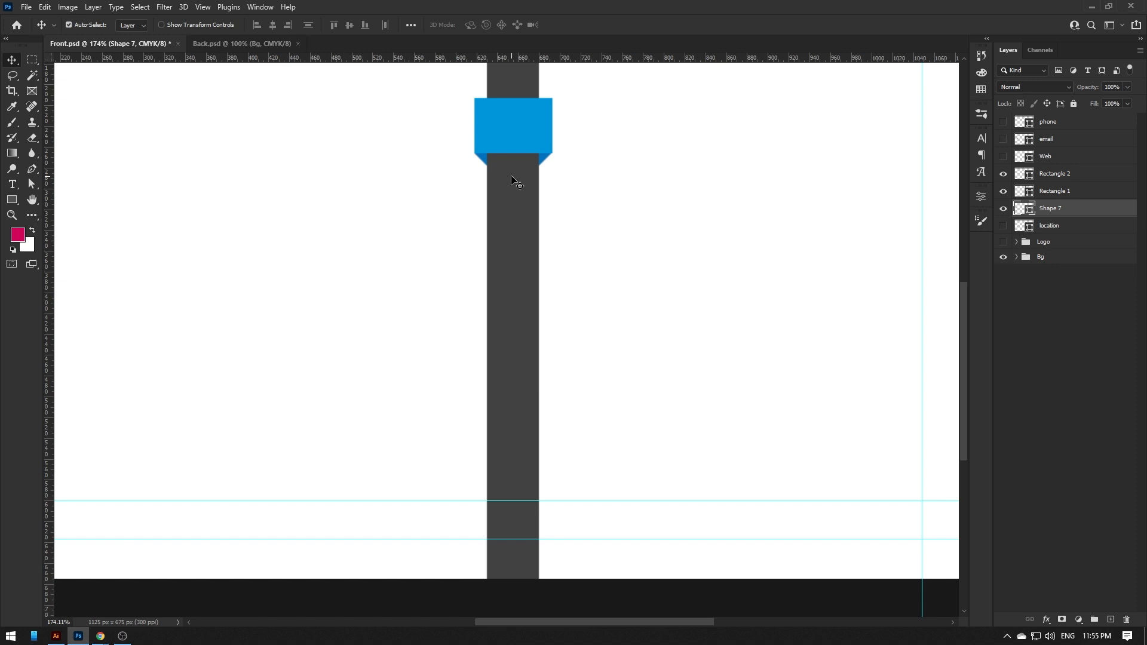
# - Duplicate the ribbon tab's Shape 7 and Rectangle 2 layers and nudge the copy down
pyautogui.hotkey('ctrl', 'j')
pyautogui.hotkey('ctrl', 'j')
pyautogui.press('Delete')
pyautogui.click(1053, 172)
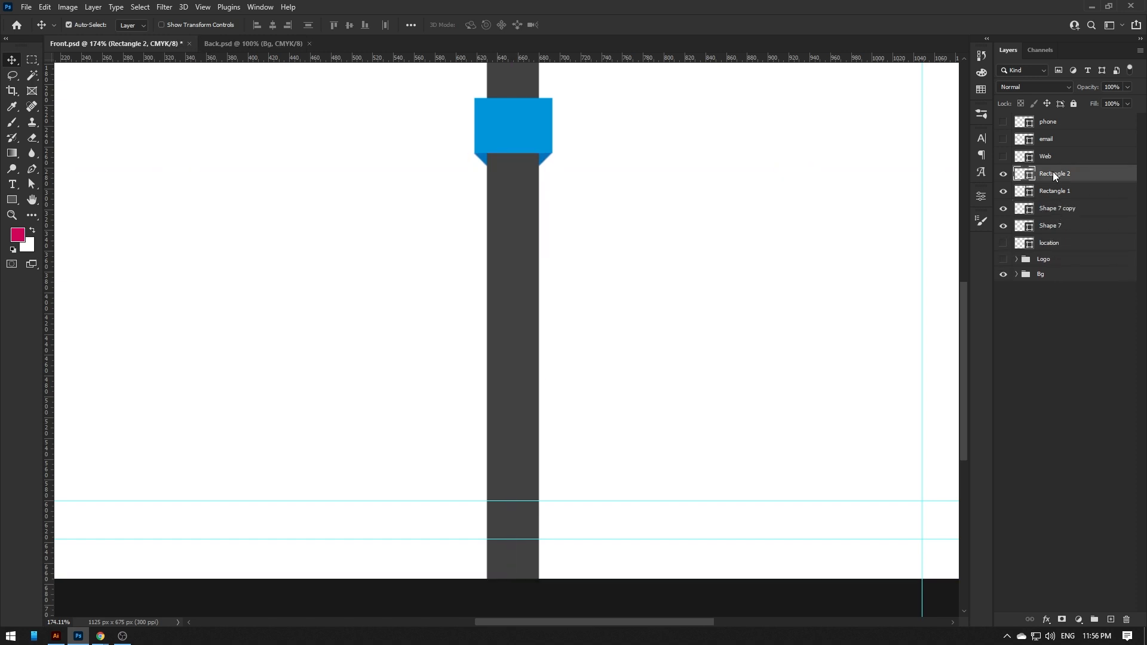
pyautogui.hotkey('ctrl', 'j')
pyautogui.keyDown('ctrl'); pyautogui.click(1064, 225); pyautogui.keyUp('ctrl')
pyautogui.hotkey('shift', 'Down')
pyautogui.hotkey('shift', 'Down')
pyautogui.hotkey('shift', 'Down')
pyautogui.hotkey('shift', 'Down')
pyautogui.hotkey('shift', 'Down')
pyautogui.hotkey('shift', 'Down')
pyautogui.hotkey('shift', 'Down')
pyautogui.hotkey('shift', 'Down')
# - Duplicate the ribbon twice more, nudging each copy down to stack four tabs
pyautogui.click(1064, 225)
pyautogui.hotkey('ctrl', 'j')
pyautogui.click(1061, 173)
pyautogui.hotkey('ctrl', 'j')
pyautogui.keyDown('ctrl'); pyautogui.click(1063, 243); pyautogui.keyUp('ctrl')
pyautogui.hotkey('shift', 'Down')
pyautogui.hotkey('shift', 'Down')
pyautogui.hotkey('shift', 'Down')
pyautogui.hotkey('shift', 'Down')
pyautogui.hotkey('shift', 'Down')
pyautogui.hotkey('shift', 'Down')
pyautogui.hotkey('shift', 'Down')
pyautogui.hotkey('shift', 'Down')
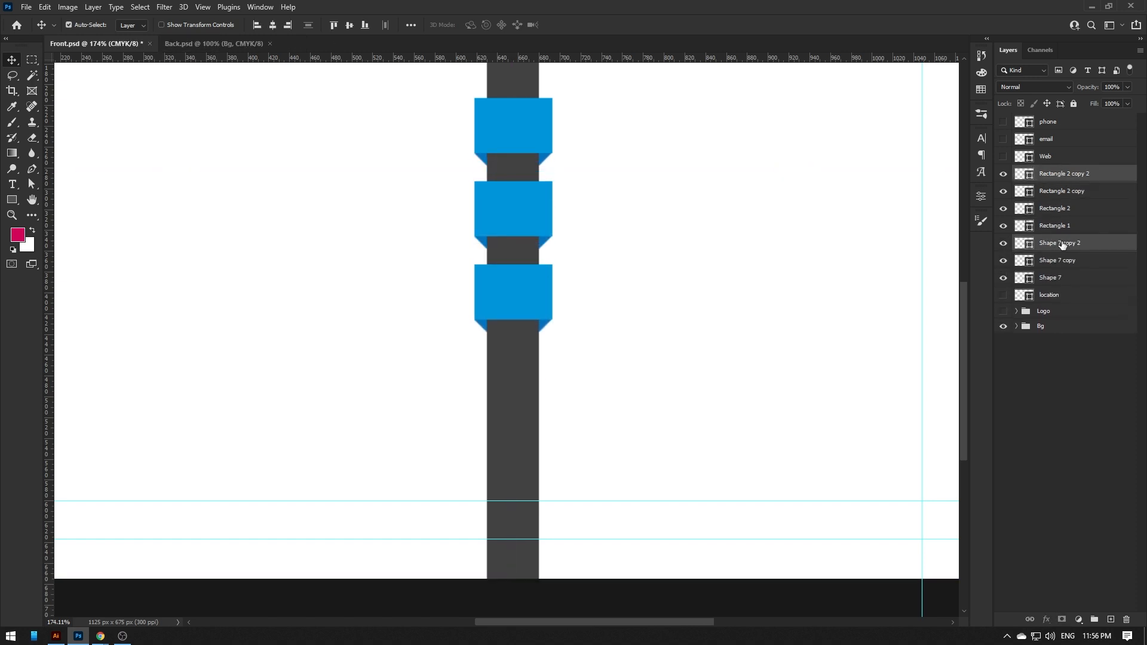
pyautogui.click(1063, 243)
pyautogui.hotkey('ctrl', 'j')
pyautogui.keyDown('ctrl'); pyautogui.click(1061, 260); pyautogui.keyUp('ctrl')
pyautogui.hotkey('shift', 'Down')
pyautogui.hotkey('shift', 'Down')
pyautogui.hotkey('shift', 'Down')
pyautogui.hotkey('shift', 'Down')
pyautogui.hotkey('shift', 'Down')
pyautogui.hotkey('shift', 'Down')
pyautogui.hotkey('shift', 'Down')
pyautogui.hotkey('shift', 'Down')
pyautogui.hotkey('ctrl', '1')
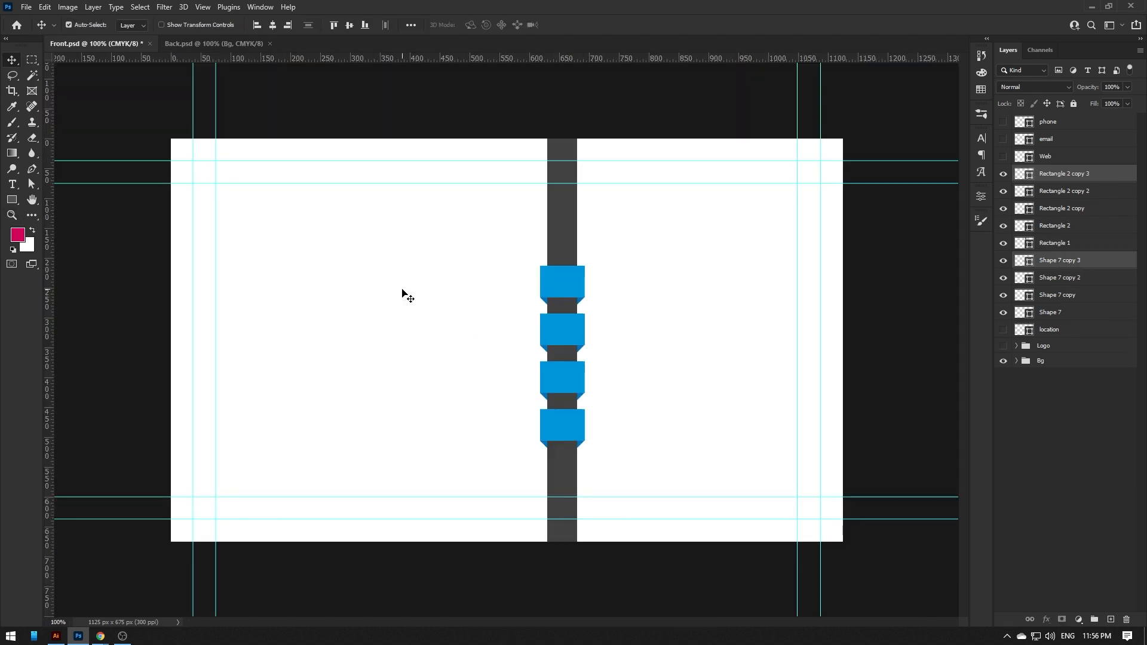
# - Select all four ribbon tab layers and shift them lower together
pyautogui.click(1075, 179)
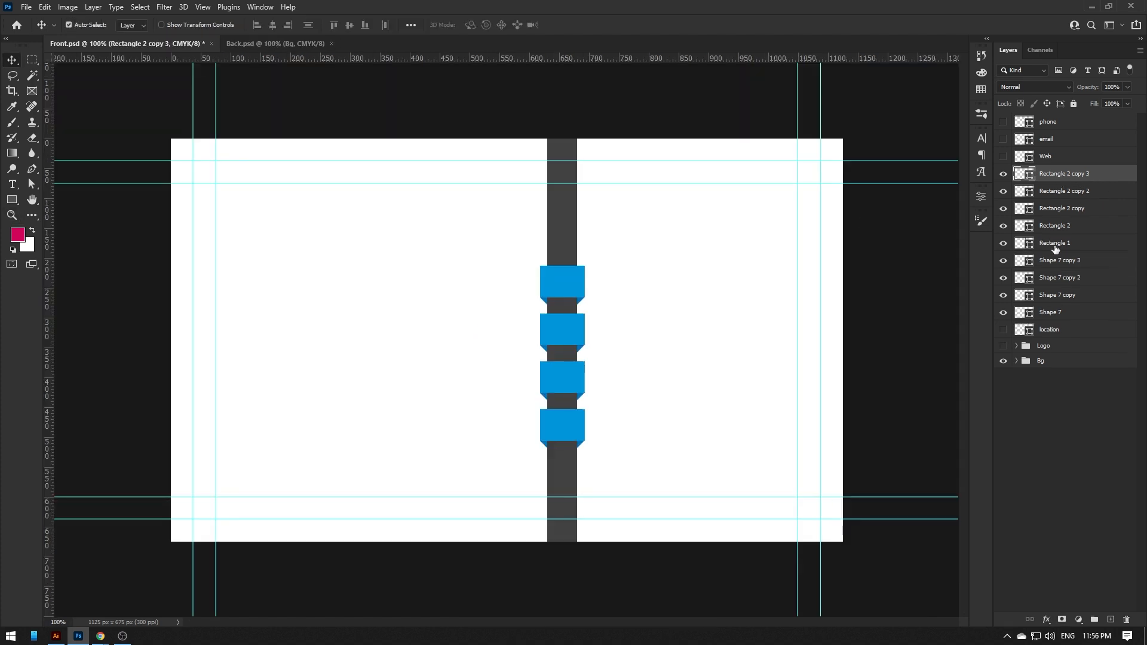
pyautogui.keyDown('shift'); pyautogui.click(1057, 313); pyautogui.keyUp('shift')
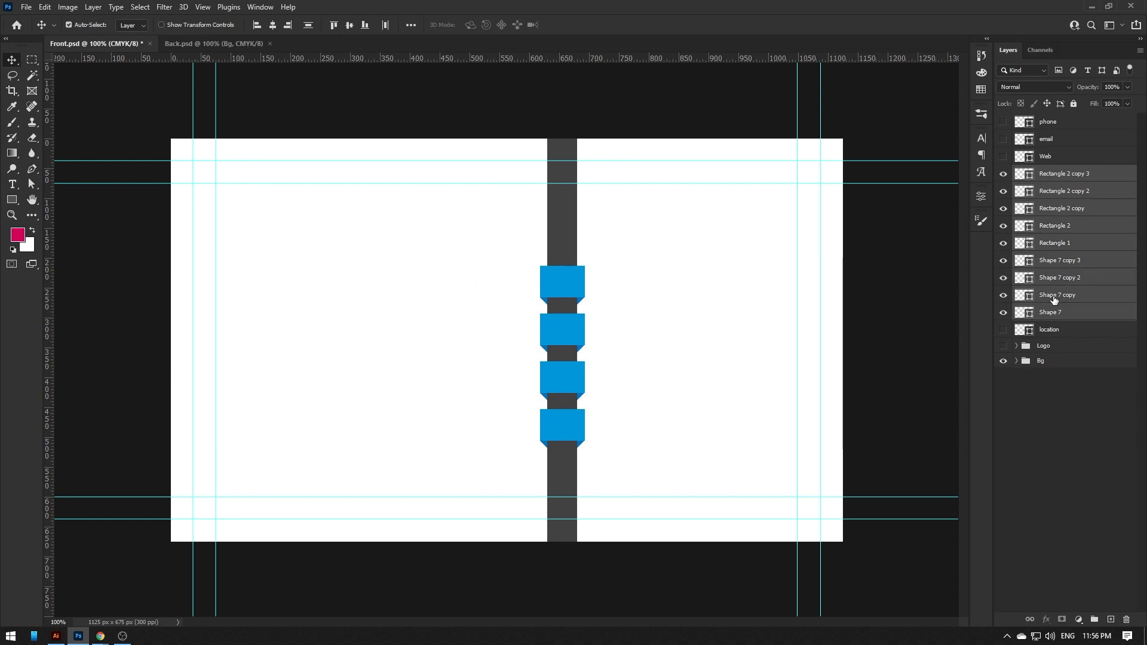
pyautogui.keyDown('ctrl'); pyautogui.click(1053, 244); pyautogui.keyUp('ctrl')
pyautogui.hotkey('shift', 'Down')
pyautogui.hotkey('shift', 'Down')
pyautogui.hotkey('shift', 'Down')
pyautogui.hotkey('shift', 'Down')
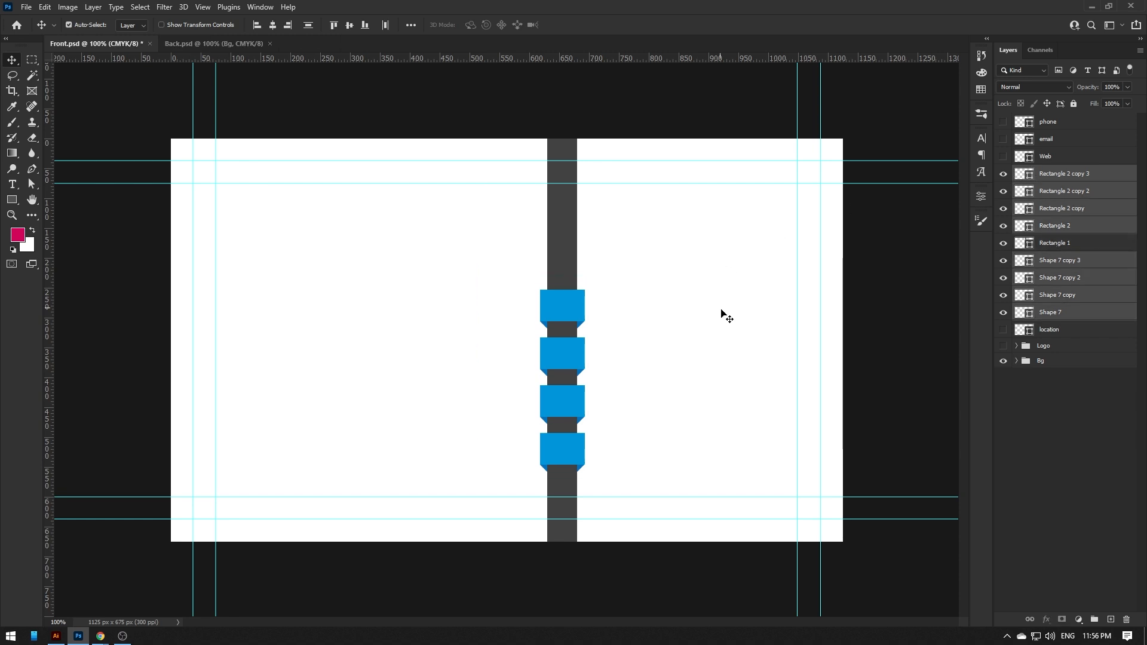
# - Show the phone, email, Web and location icons and move them onto the blue tabs
pyautogui.click(1052, 125)
pyautogui.click(1004, 122)
pyautogui.click(1004, 139)
pyautogui.click(1003, 157)
pyautogui.click(1003, 329)
pyautogui.keyDown('ctrl'); pyautogui.click(1050, 330); pyautogui.keyUp('ctrl')
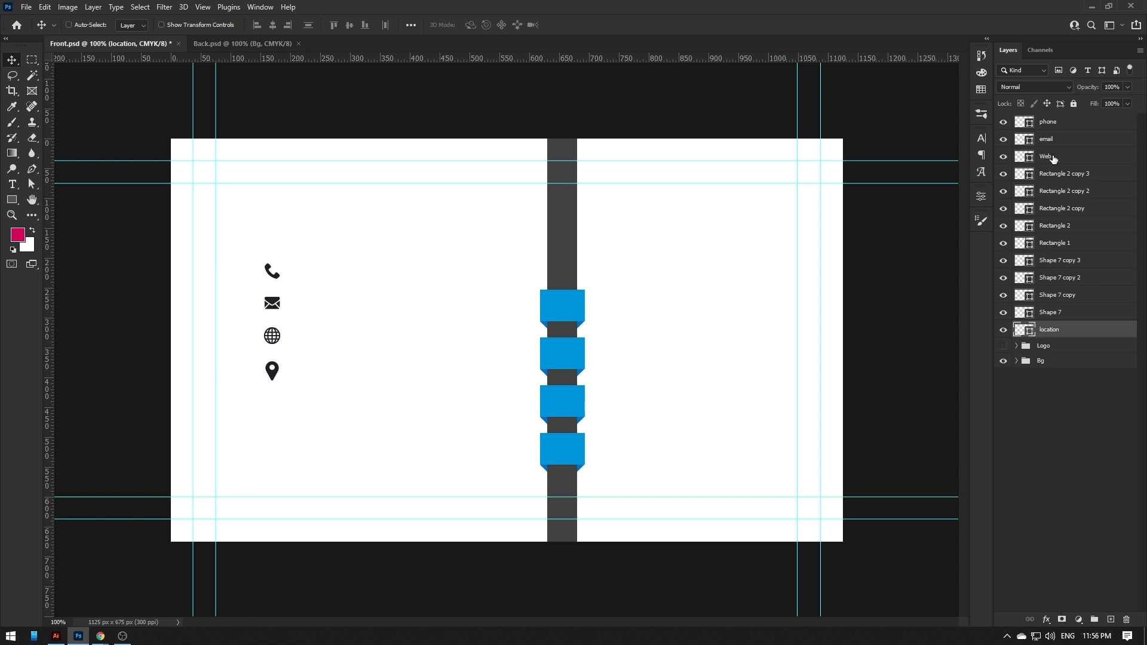
pyautogui.keyDown('ctrl'); pyautogui.click(1050, 156); pyautogui.keyUp('ctrl')
pyautogui.keyDown('ctrl'); pyautogui.click(1048, 139); pyautogui.keyUp('ctrl')
pyautogui.moveTo(272, 305); pyautogui.dragTo(614, 328)
# - Place the location pin on the bottom tab and the globe on the third tab
pyautogui.click(1049, 127)
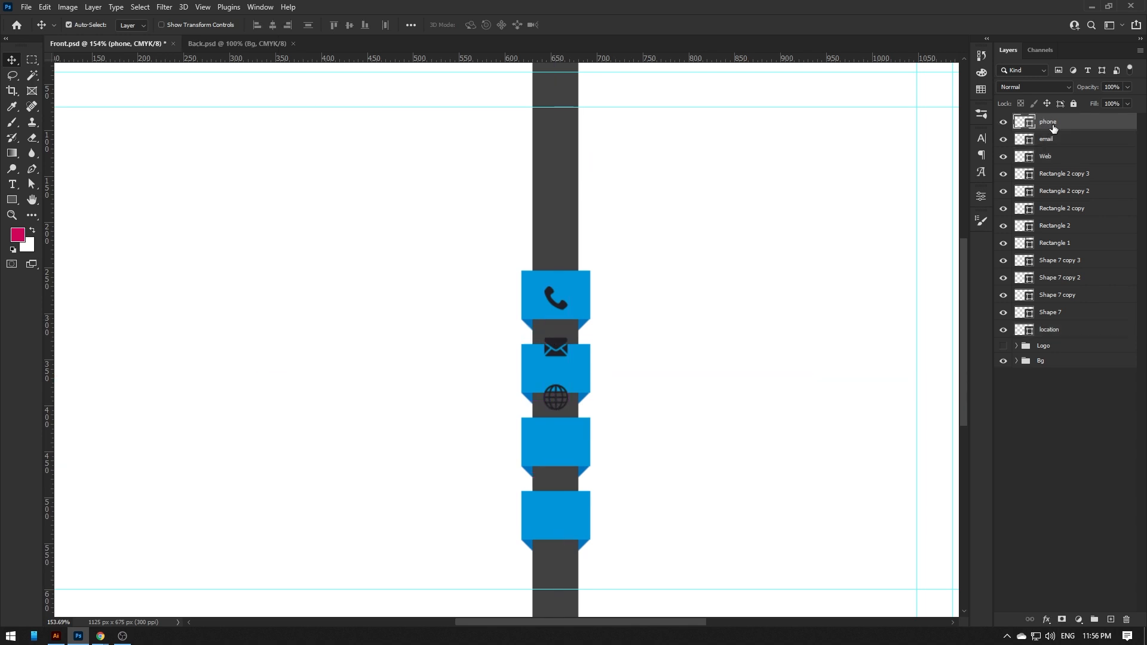
pyautogui.moveTo(1053, 330); pyautogui.dragTo(1066, 310)
pyautogui.moveTo(536, 346); pyautogui.dragTo(536, 458)
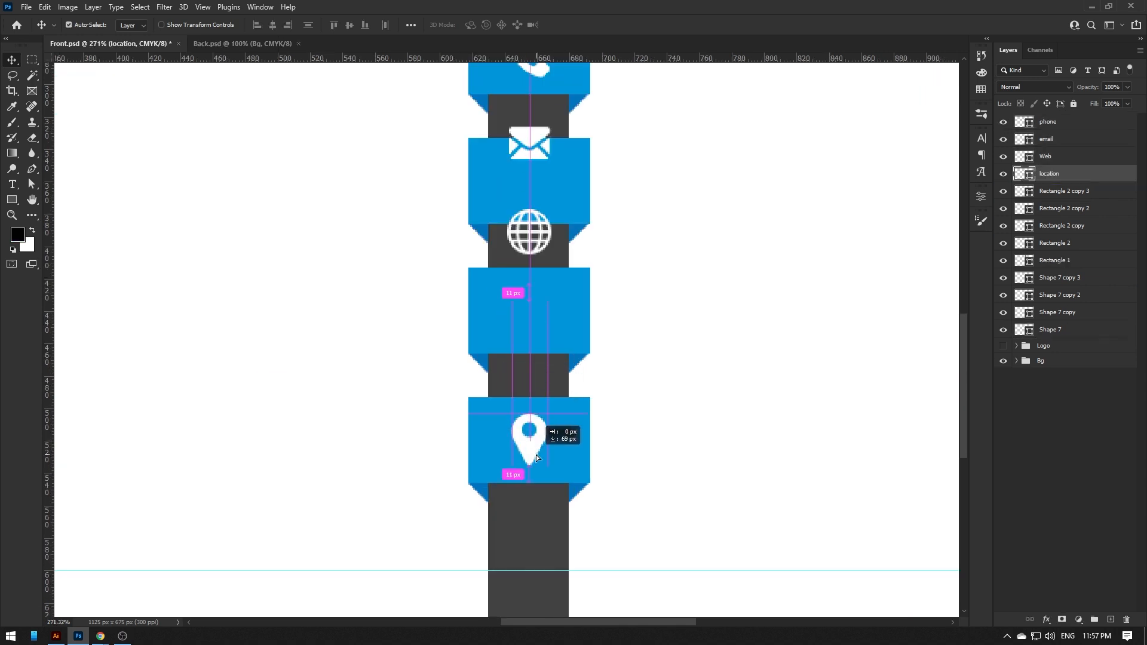
pyautogui.moveTo(534, 236); pyautogui.dragTo(525, 326)
# - Centre the envelope vertically in the email tab and nudge the phone icon up
pyautogui.click(563, 297)
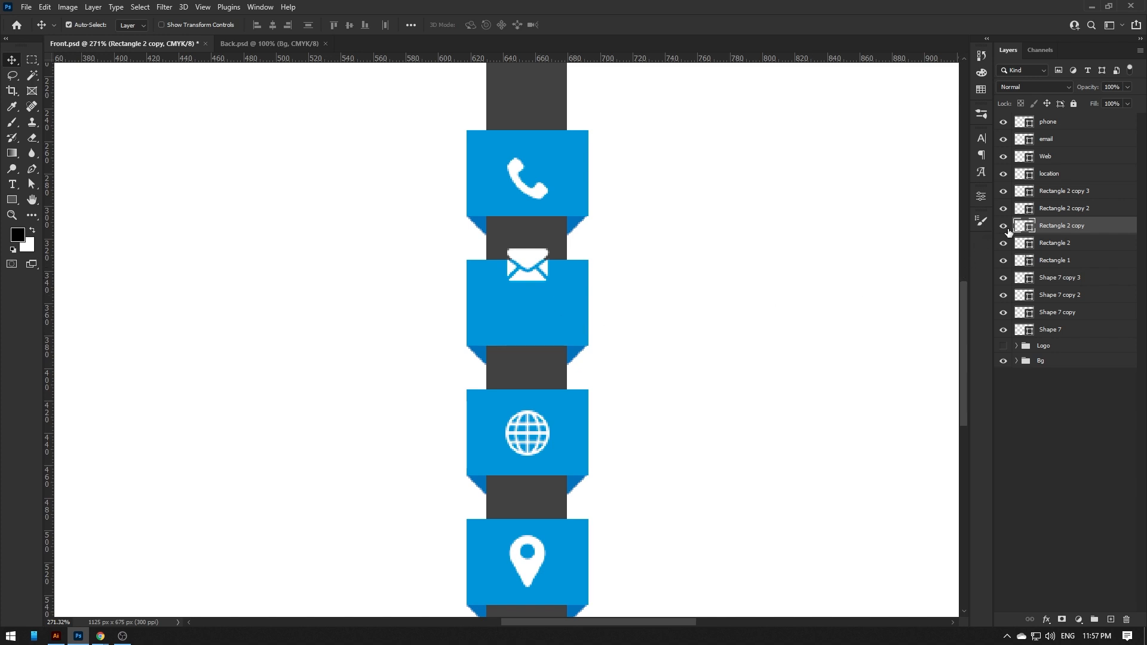
pyautogui.moveTo(1015, 231); pyautogui.dragTo(521, 264)
pyautogui.click(545, 267)
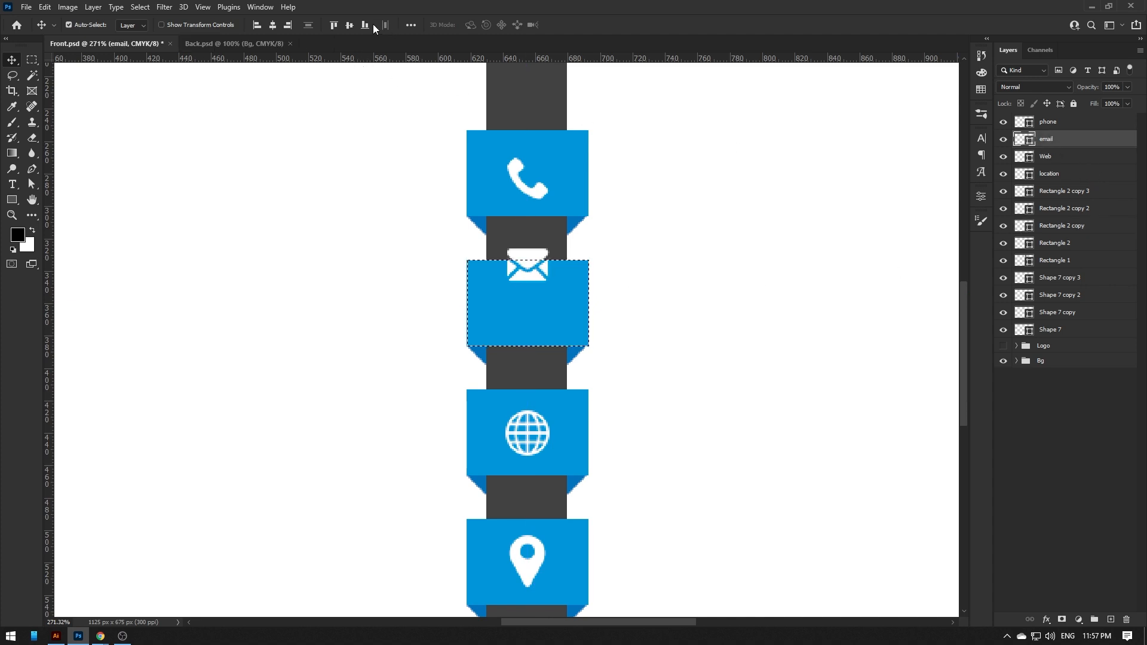
pyautogui.click(349, 24)
pyautogui.hotkey('ctrl', 'd')
pyautogui.moveTo(533, 194); pyautogui.dragTo(533, 189)
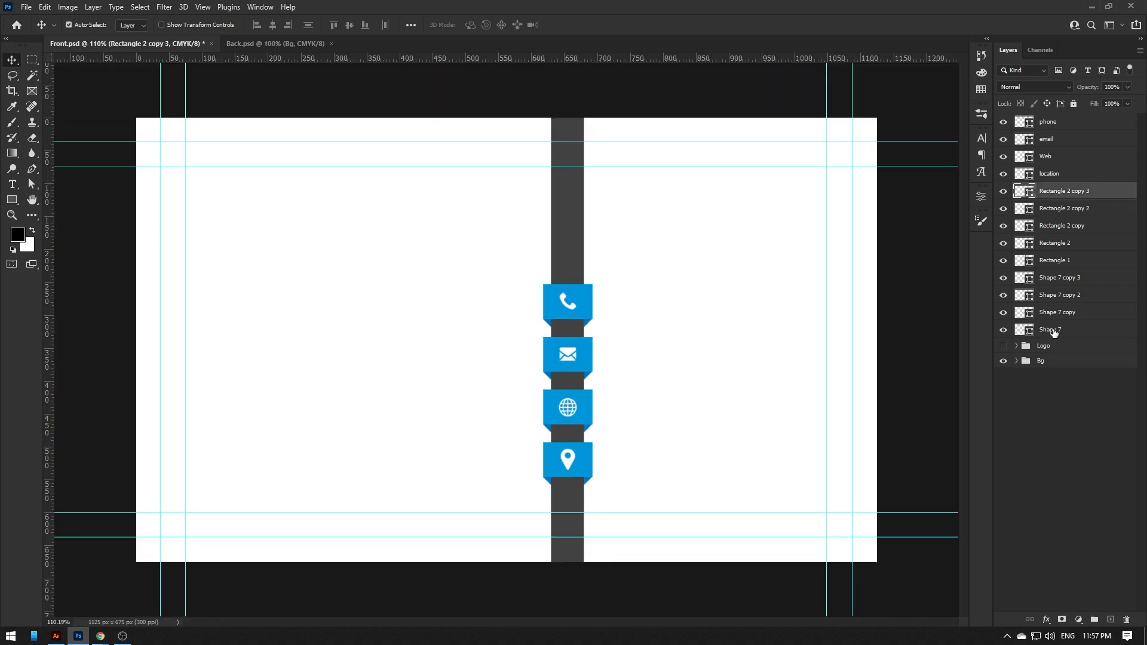
pyautogui.keyDown('shift'); pyautogui.click(1053, 332); pyautogui.keyUp('shift')
# - Group the tab and icon shapes as 'graphics' inside Bg and show the GraphicPick logo
pyautogui.hotkey('ctrl', 'g')
pyautogui.doubleClick(1047, 189)
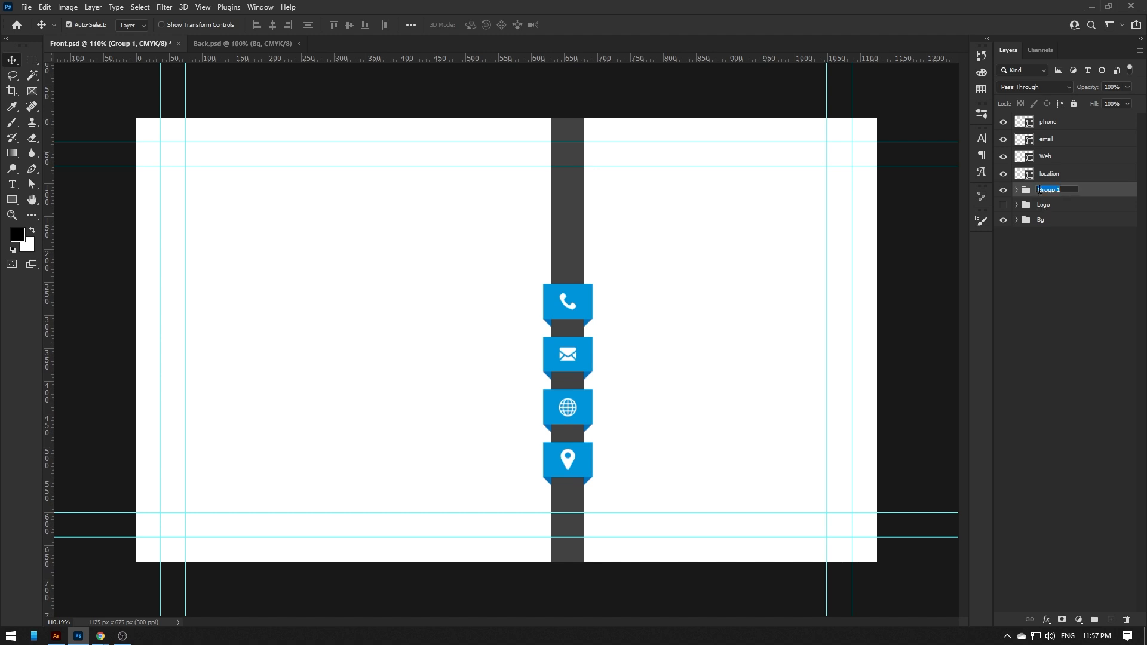
pyautogui.write('cs')
pyautogui.press('Return')
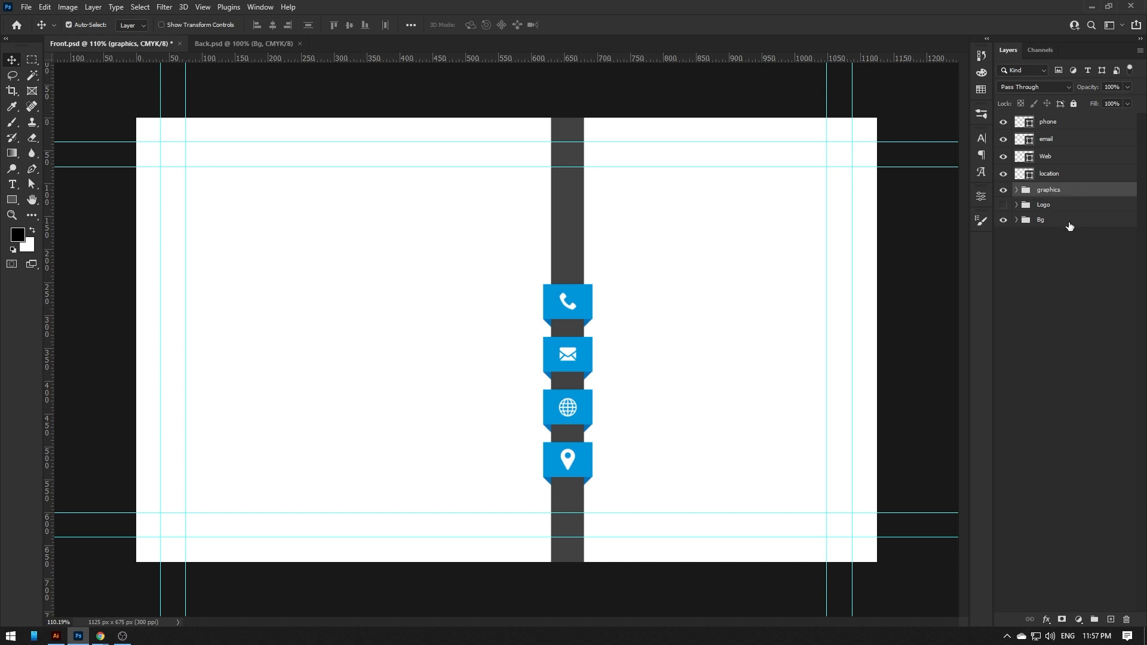
pyautogui.moveTo(1049, 191); pyautogui.dragTo(1042, 220)
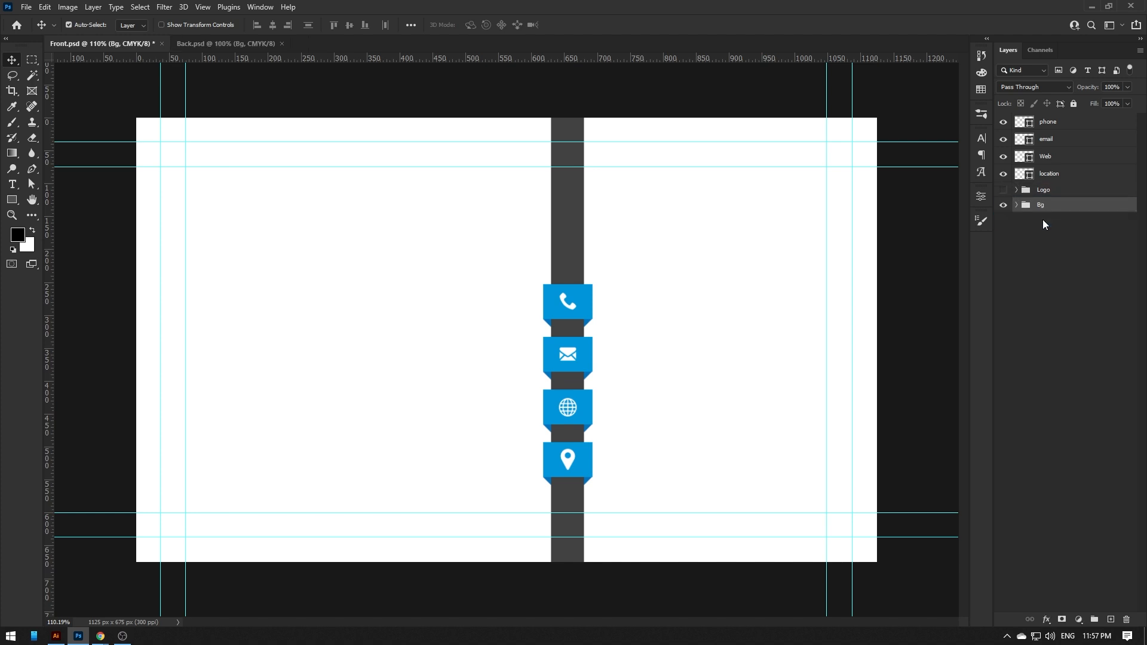
pyautogui.click(1016, 206)
pyautogui.click(1016, 205)
pyautogui.click(1003, 190)
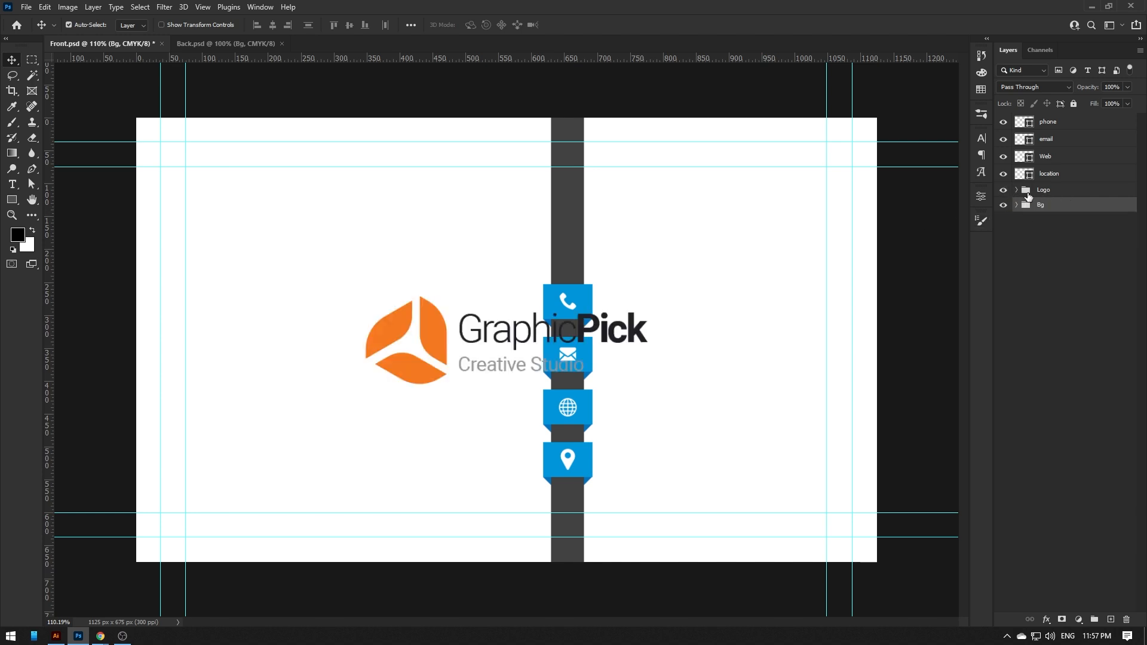
# - Scale the Logo group to about 80% and move it to the card's top-left corner
pyautogui.click(1049, 190)
pyautogui.press('ctrl')
pyautogui.hotkey('ctrl', 't')
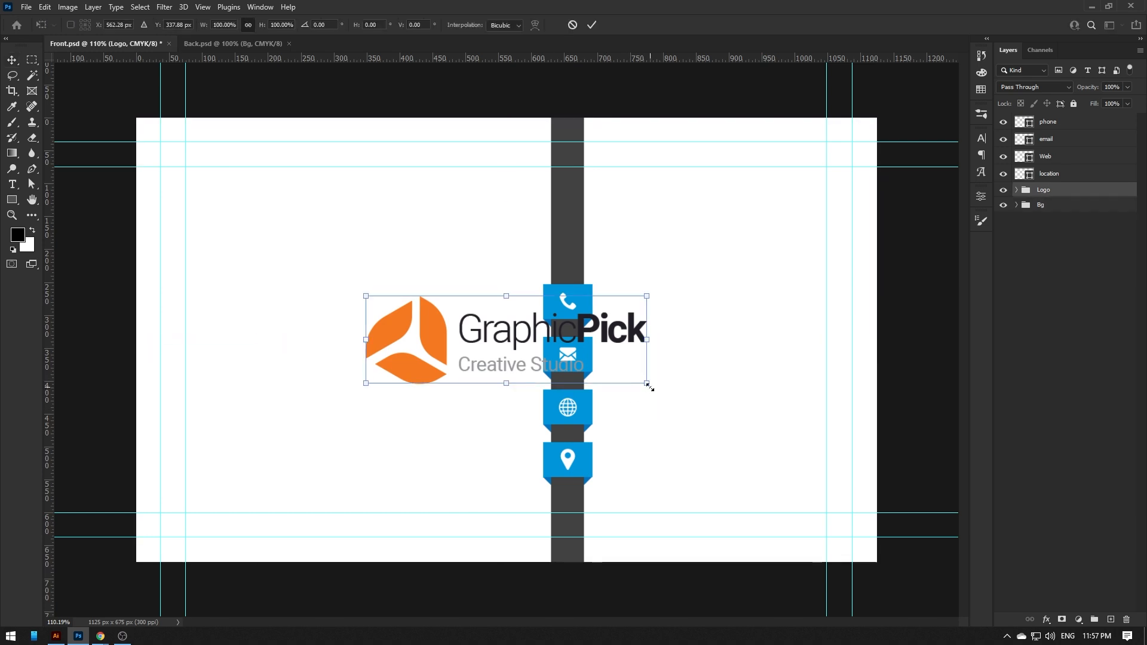
pyautogui.moveTo(647, 384); pyautogui.dragTo(591, 367)
pyautogui.moveTo(406, 336); pyautogui.dragTo(294, 236)
pyautogui.press('Return')
# - Recolour the logo mark with the blue sampled from the phone tab
pyautogui.click(256, 218)
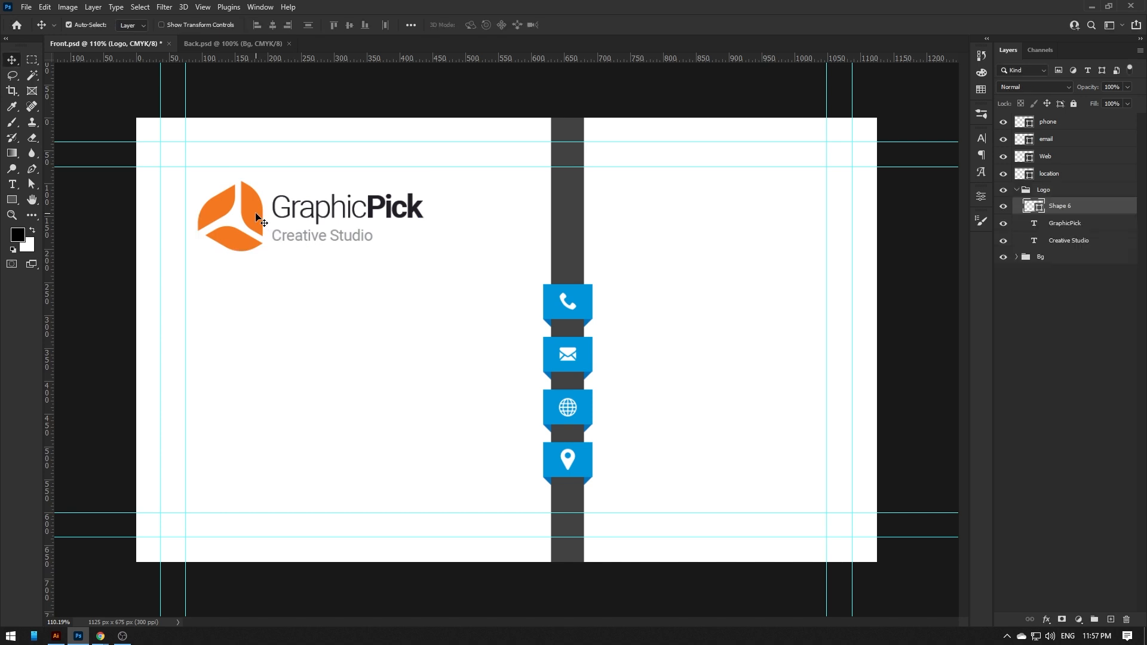
pyautogui.doubleClick(1040, 207)
pyautogui.click(590, 290)
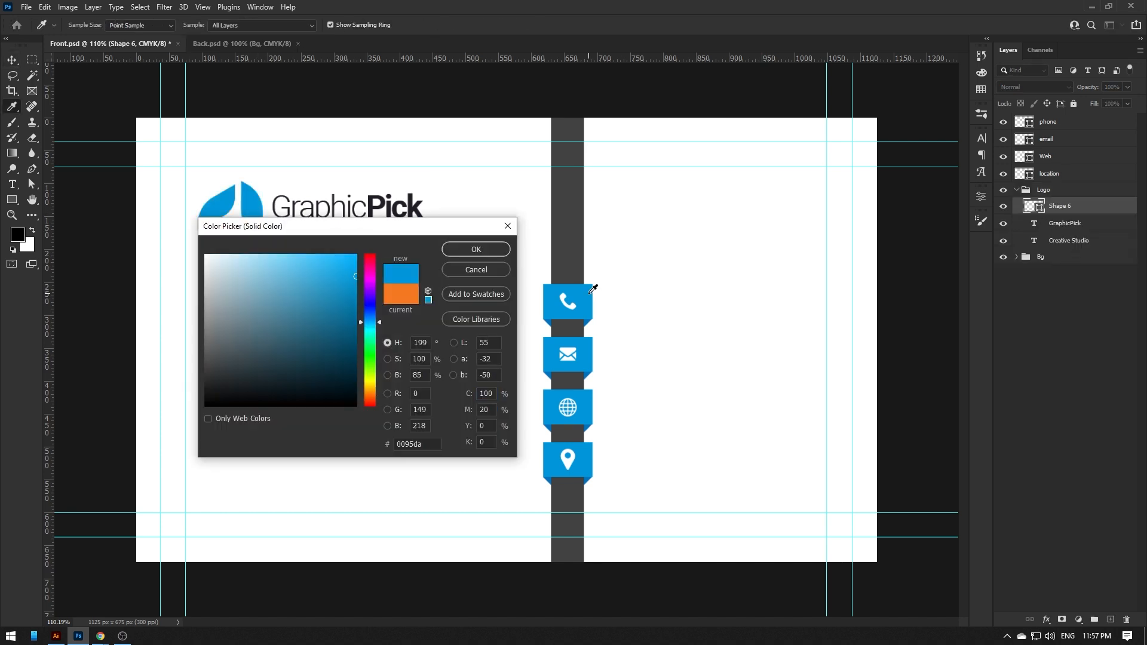
pyautogui.click(469, 248)
# - Fill the GraphicPick text with the dark gray sampled from the vertical bar
pyautogui.click(307, 240)
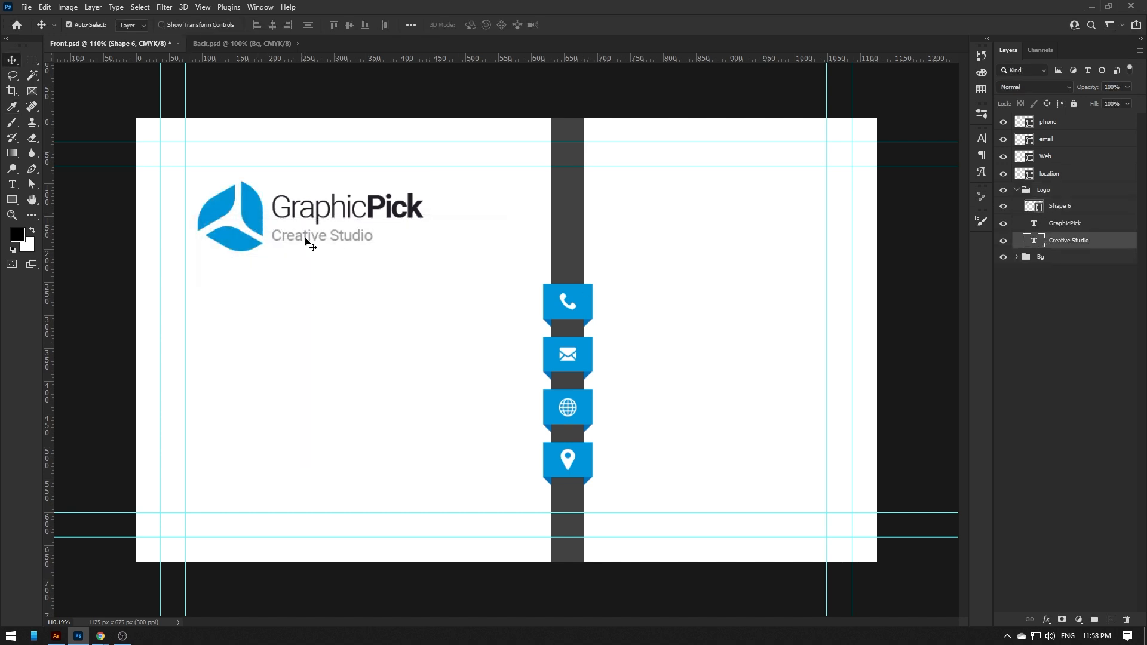
pyautogui.click(317, 212)
pyautogui.press('i')
pyautogui.click(570, 205)
pyautogui.hotkey('alt', 'BackSpace')
# - Recolour the word 'Pick' in the logo text with the logo blue
pyautogui.press('t')
pyautogui.moveTo(367, 207); pyautogui.dragTo(423, 208)
pyautogui.click(478, 25)
pyautogui.click(256, 202)
pyautogui.click(484, 252)
pyautogui.click(12, 62)
# - Copy the generated phone number from the Fake Name Generator page
pyautogui.moveTo(101, 636)
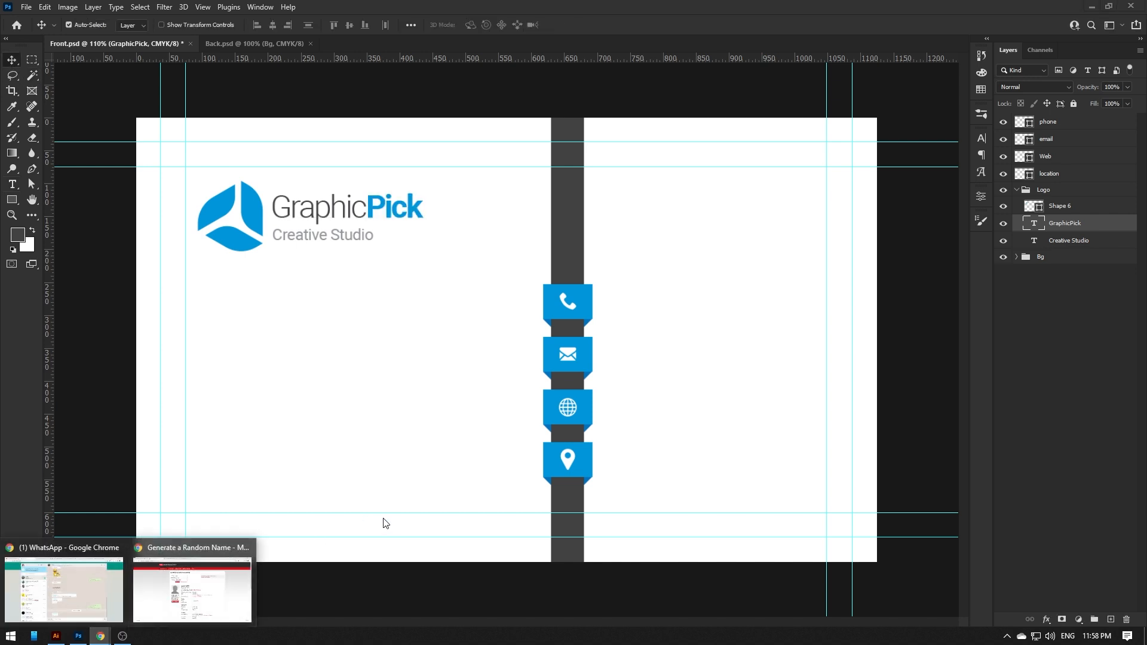
pyautogui.click(254, 571)
pyautogui.scroll(-2, 577, 368)
pyautogui.tripleClick(610, 299)
pyautogui.rightClick(630, 305)
pyautogui.click(629, 308)
# - Paste the phone number as a new text line beside the phone tab
pyautogui.hotkey('alt', 'Tab')
pyautogui.press('t')
pyautogui.click(614, 305)
pyautogui.hotkey('ctrl', 'v')
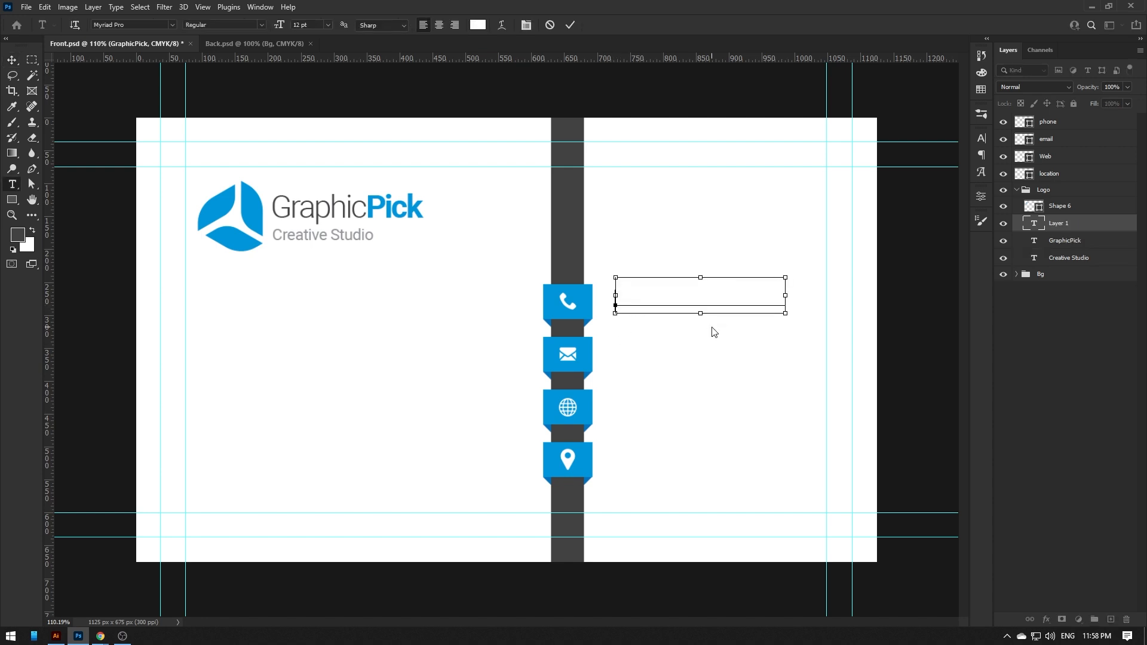
pyautogui.click(715, 332)
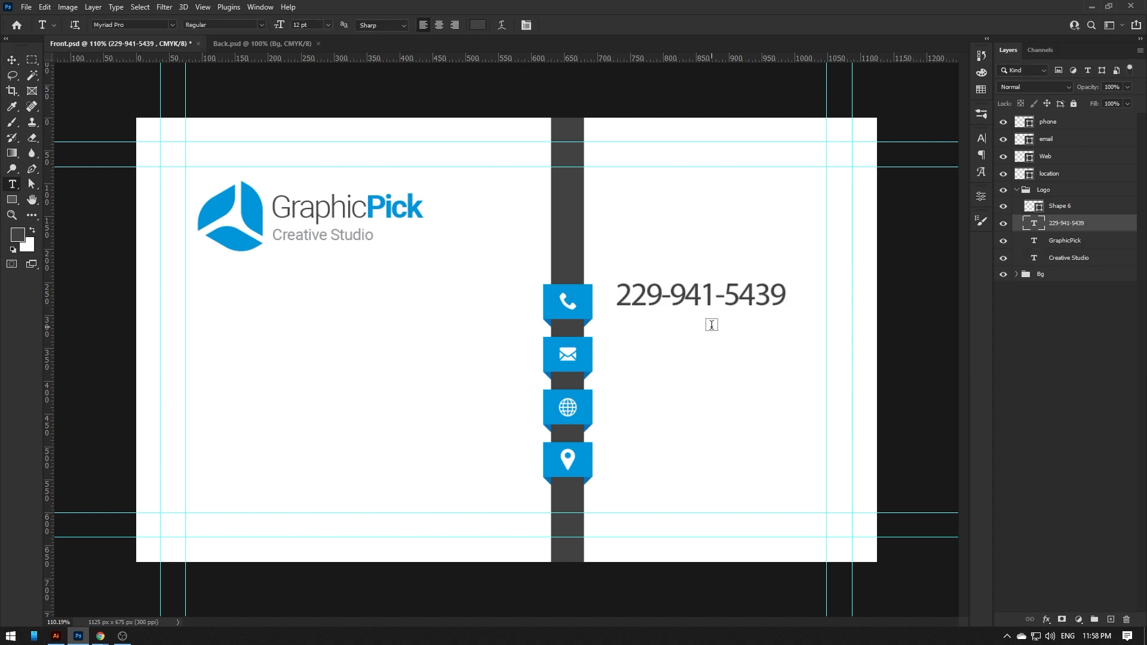
# - Set the phone number text to 7 pt Roboto Regular
pyautogui.click(306, 25)
pyautogui.write('7')
pyautogui.press('Return')
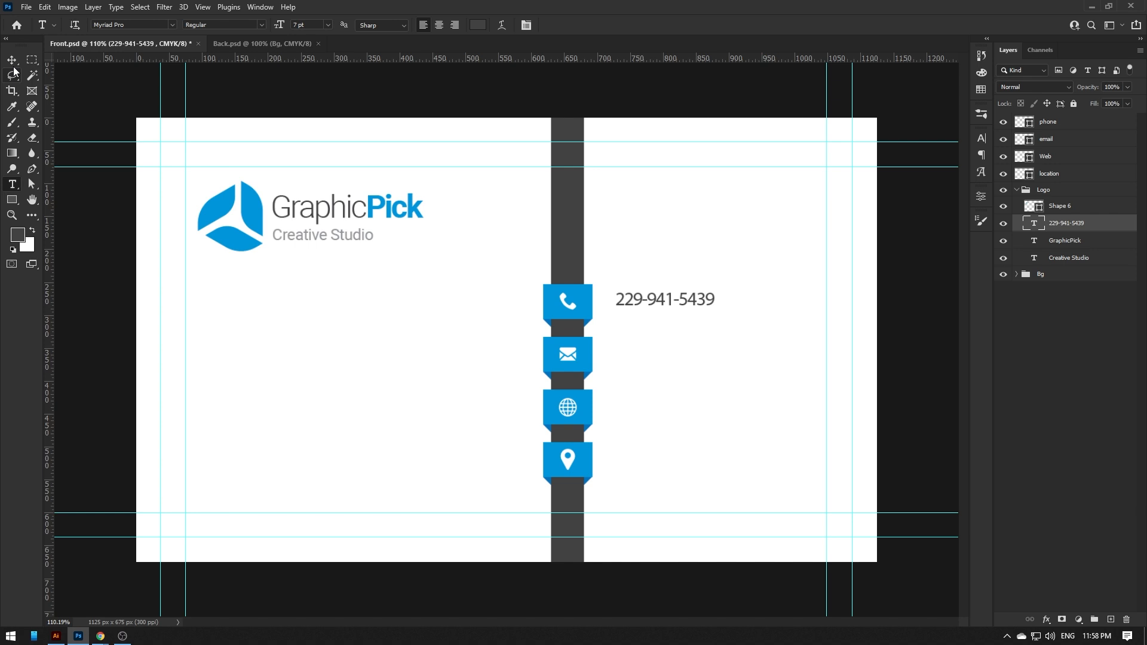
pyautogui.click(173, 21)
pyautogui.write('Roboto')
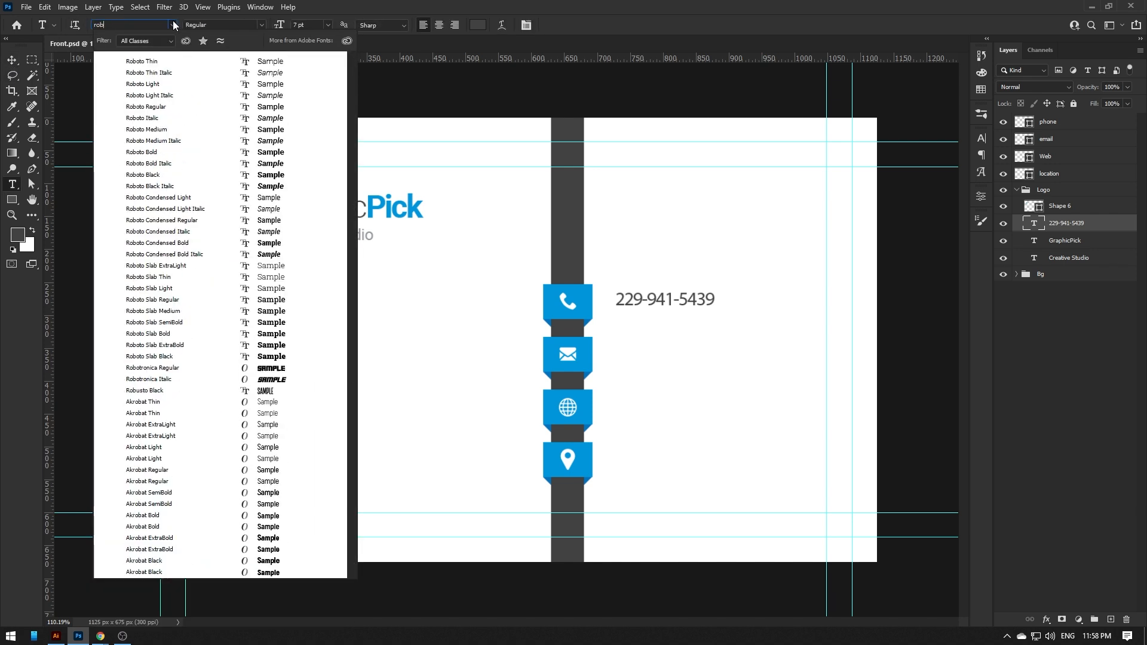
pyautogui.click(174, 154)
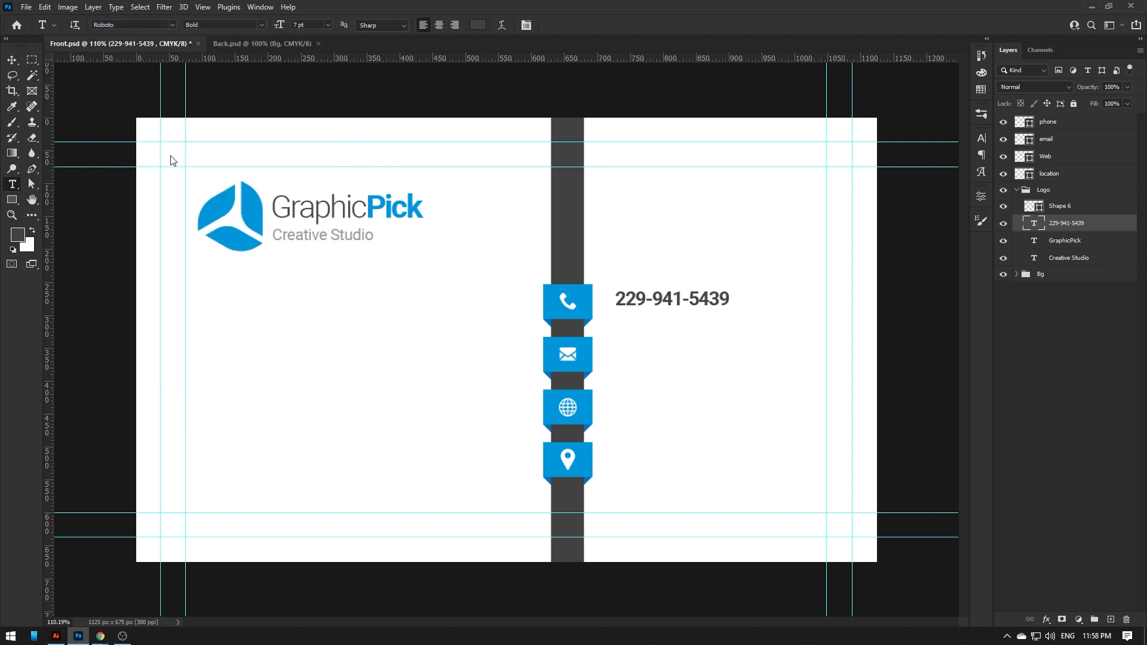
pyautogui.click(244, 27)
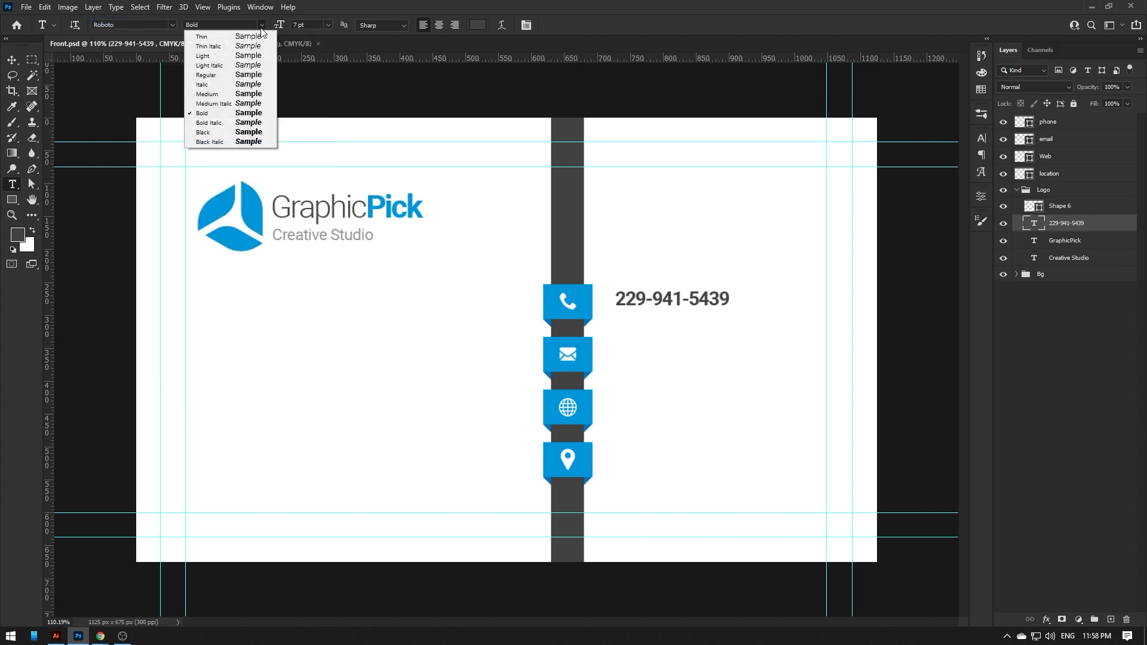
pyautogui.click(209, 73)
pyautogui.press('v')
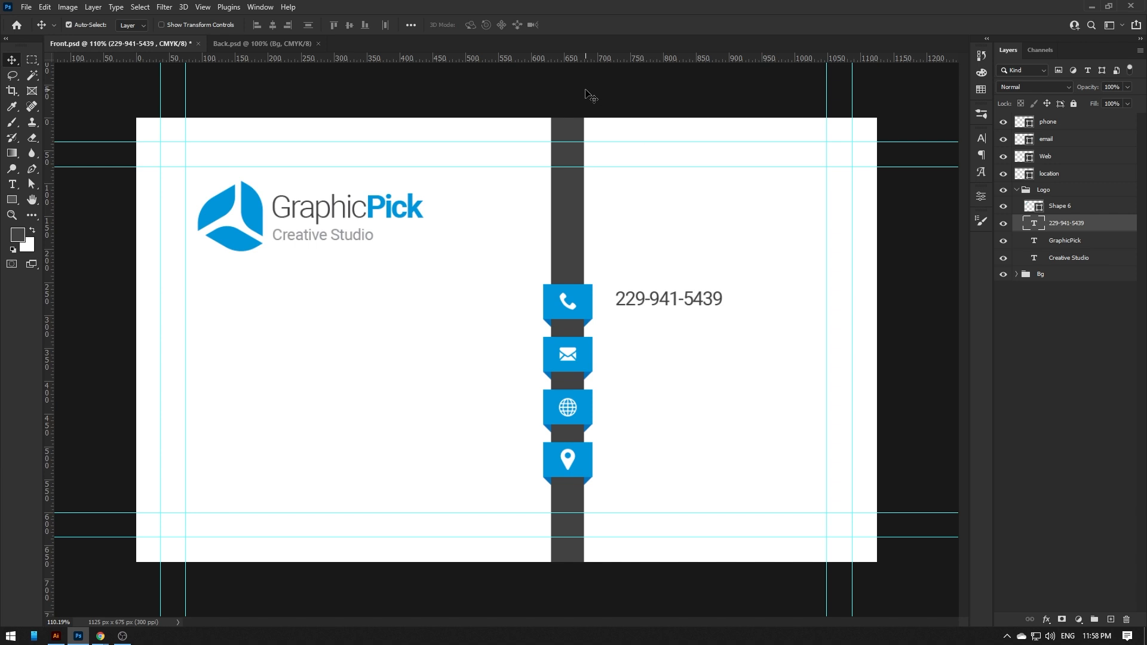
# - Set the phone number's tracking to 0 in the Character panel
pyautogui.click(981, 138)
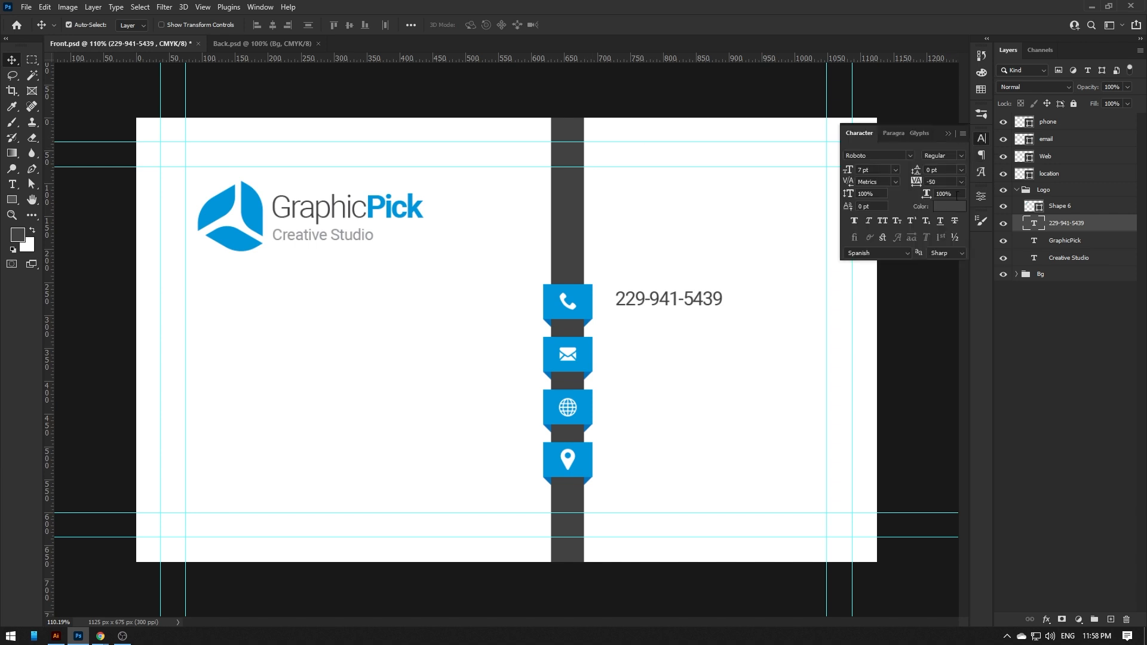
pyautogui.click(961, 182)
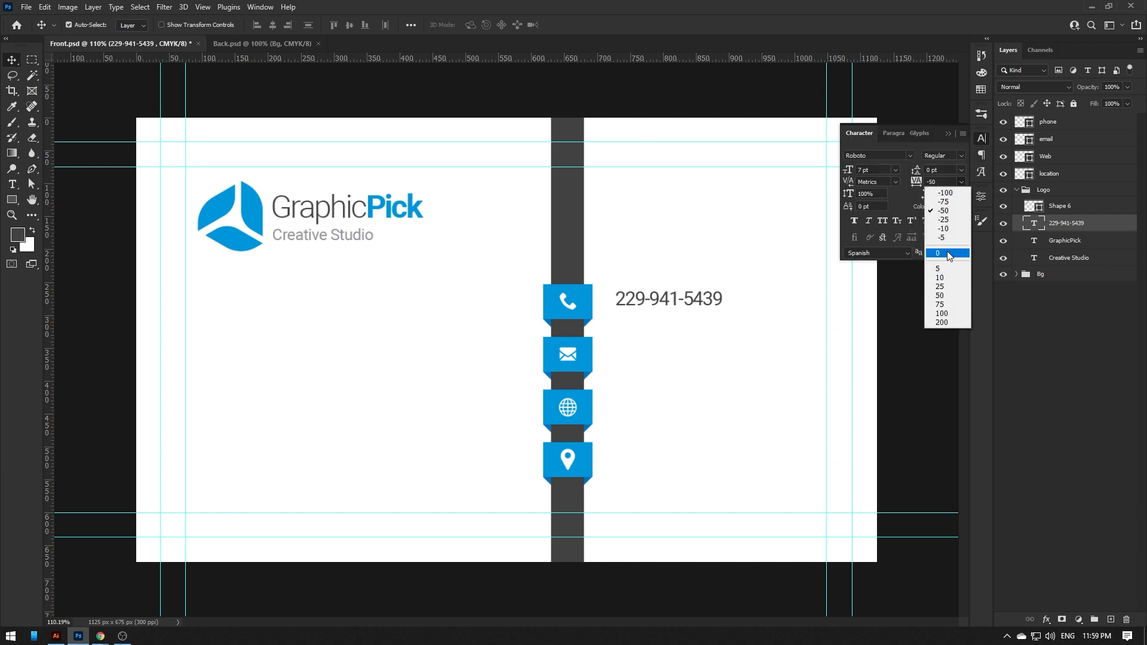
pyautogui.click(950, 254)
# - Nudge the phone number slightly left and zoom in on the contact tabs
pyautogui.moveTo(638, 301); pyautogui.dragTo(634, 303)
pyautogui.keyDown('ctrl'); pyautogui.click(827, 325); pyautogui.keyUp('ctrl')
pyautogui.moveTo(509, 305); pyautogui.dragTo(405, 315)
pyautogui.press('t')
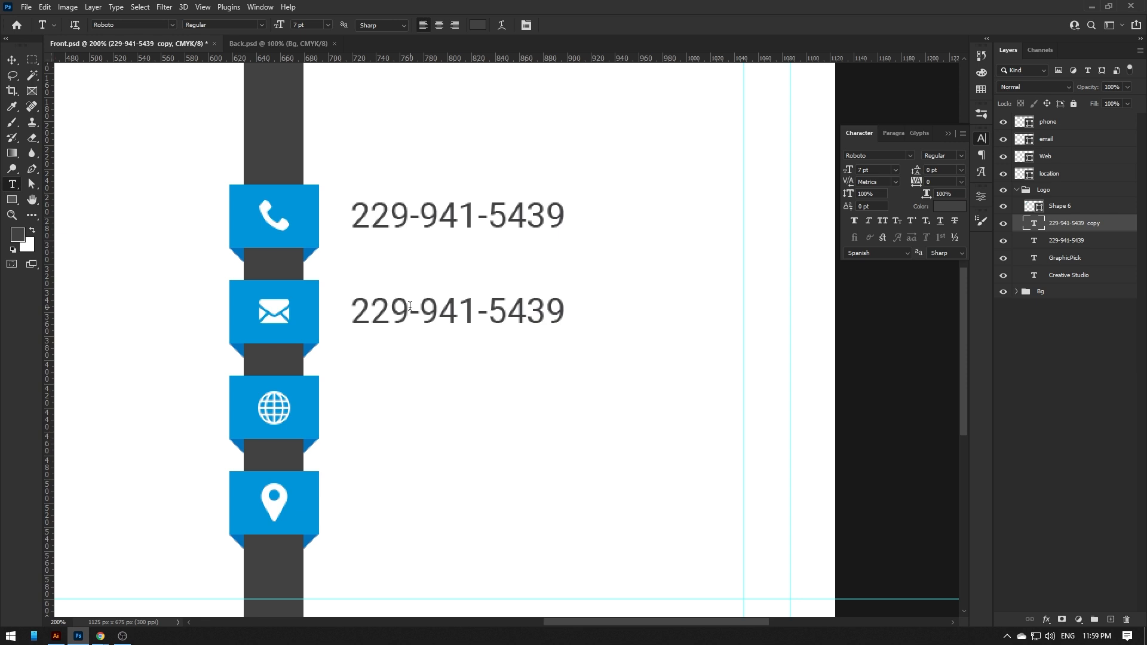
# - Replace the copied line beside the email tab with a placeholder info@ email address
pyautogui.click(409, 306)
pyautogui.hotkey('ctrl', 'a')
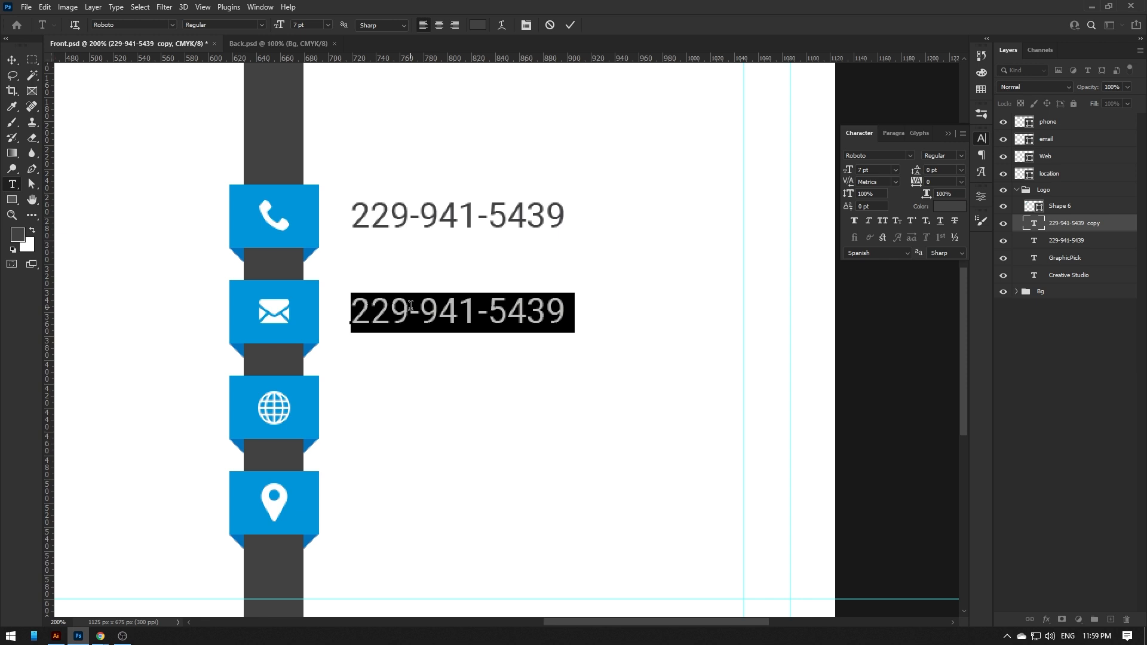
pyautogui.write('info@')
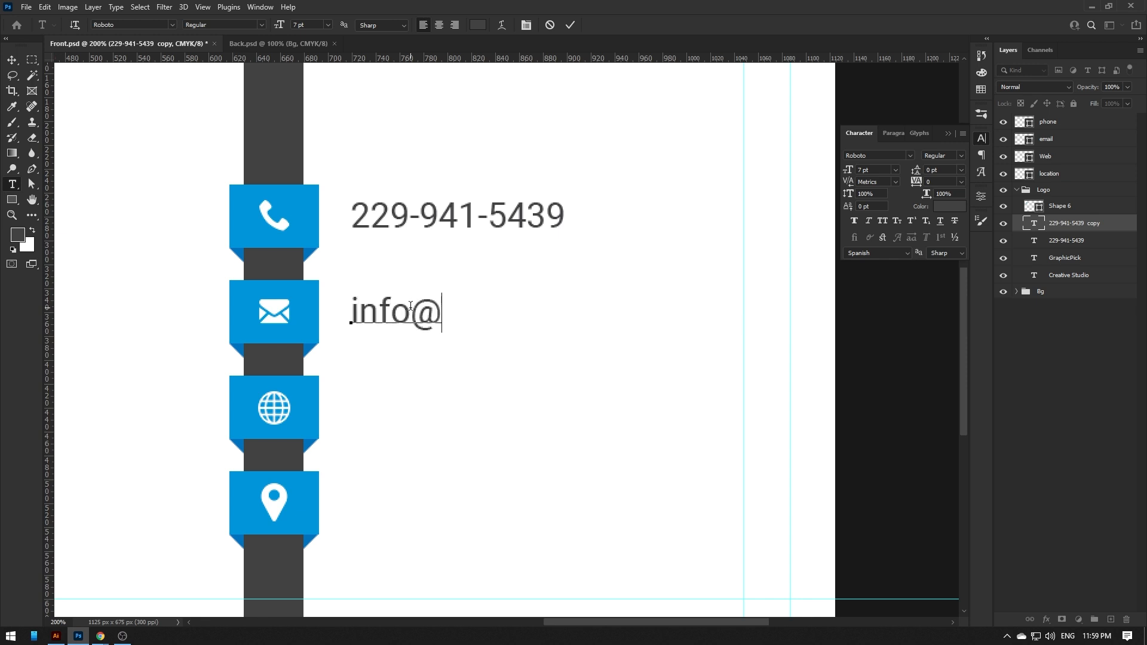
pyautogui.write('youremail')
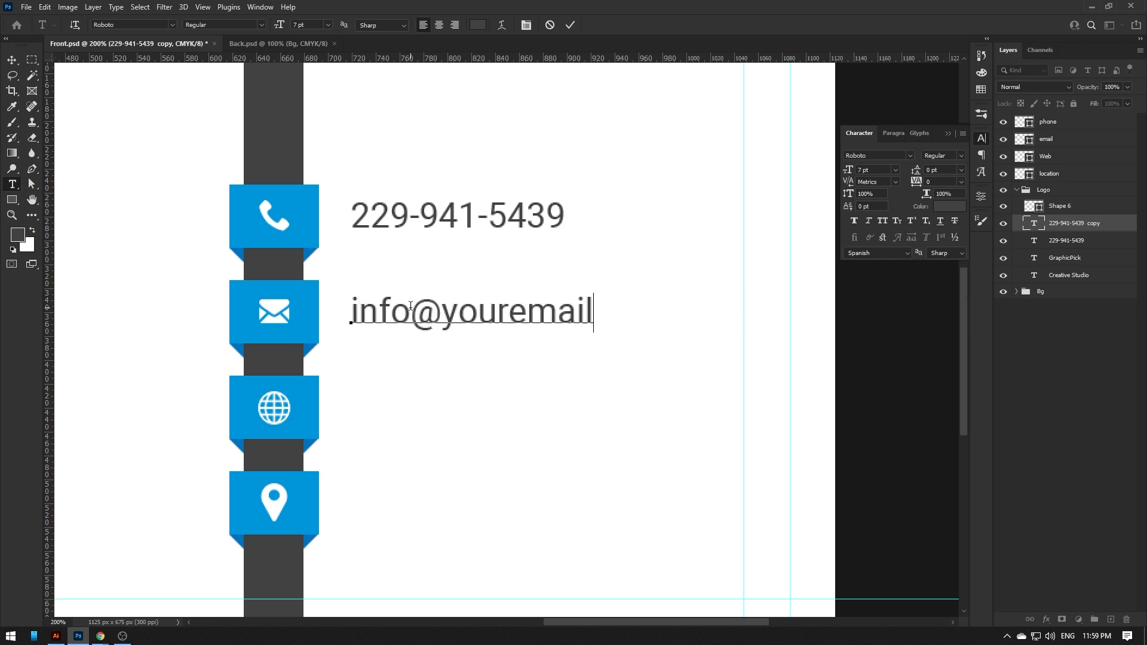
pyautogui.press('BackSpace')
pyautogui.press('BackSpace')
pyautogui.press('BackSpace')
pyautogui.press('BackSpace')
pyautogui.press('BackSpace')
pyautogui.write('websit')
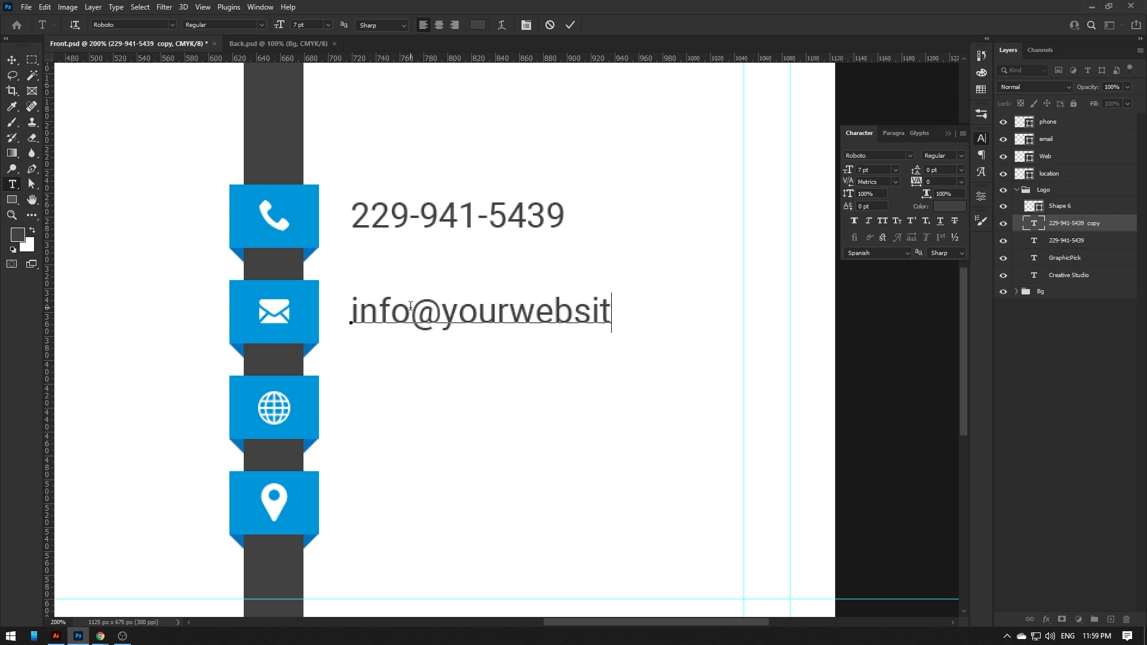
pyautogui.write('eurl.com')
pyautogui.hotkey('ctrl', 'Return')
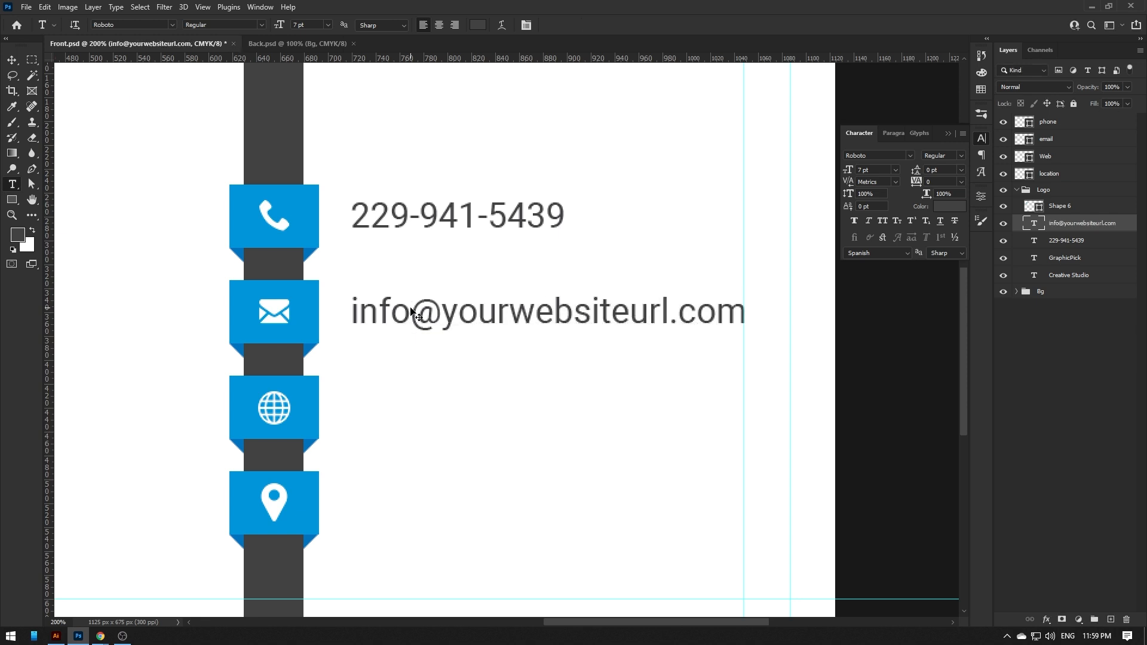
pyautogui.press('v')
pyautogui.keyDown('alt'); pyautogui.moveTo(392, 323); pyautogui.dragTo(384, 413); pyautogui.keyUp('alt')
pyautogui.press('t')
pyautogui.click(382, 413)
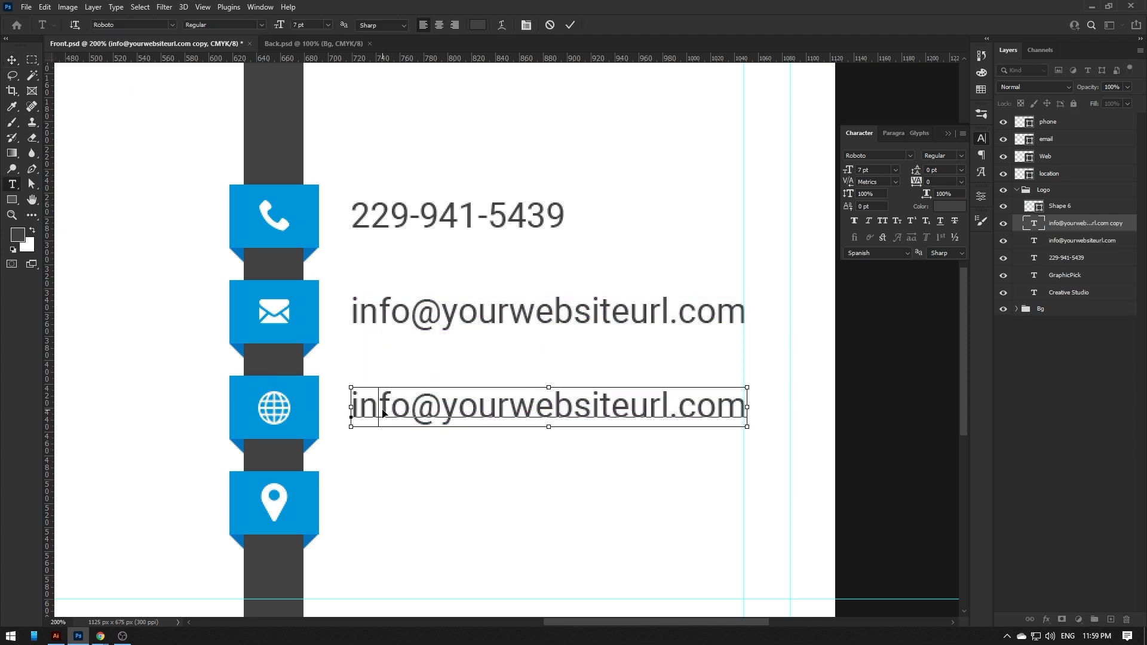
pyautogui.hotkey('ctrl', 'a')
pyautogui.write('wwww')
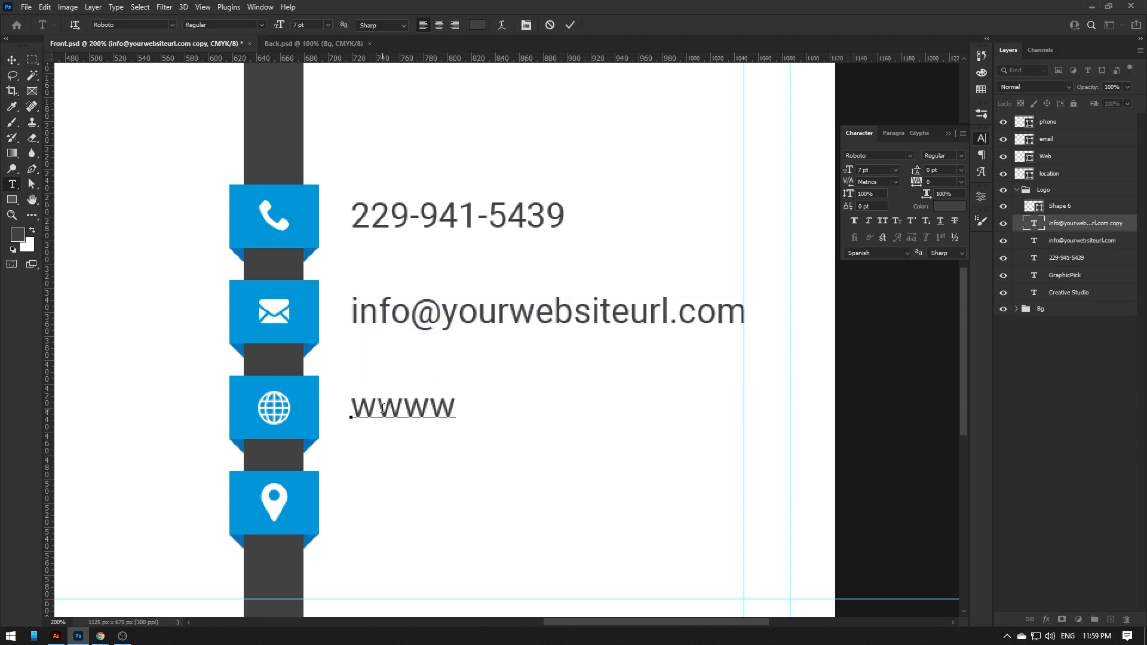
pyautogui.press('BackSpace')
pyautogui.write('.yourwebsiteurl.com')
# - Paste the generated two-line street address over the placeholder and adjust its line spacing
pyautogui.scroll(-3, 383, 409)
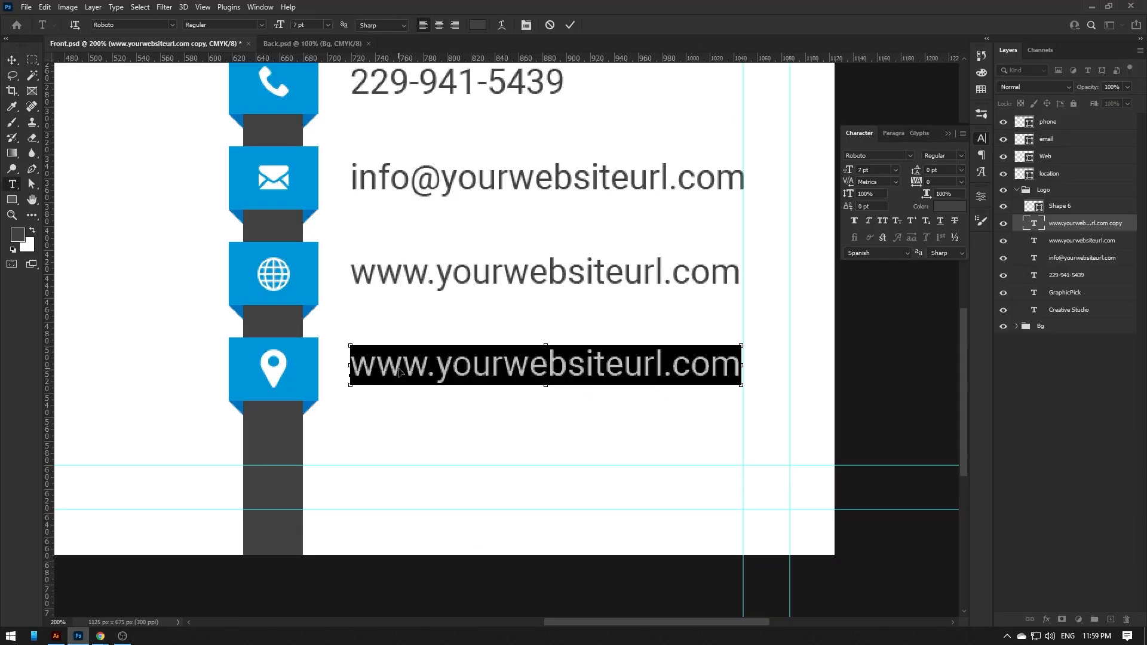
pyautogui.hotkey('ctrl', 'Return')
pyautogui.click(962, 169)
pyautogui.click(931, 181)
pyautogui.press('v')
pyautogui.click(962, 170)
pyautogui.click(935, 193)
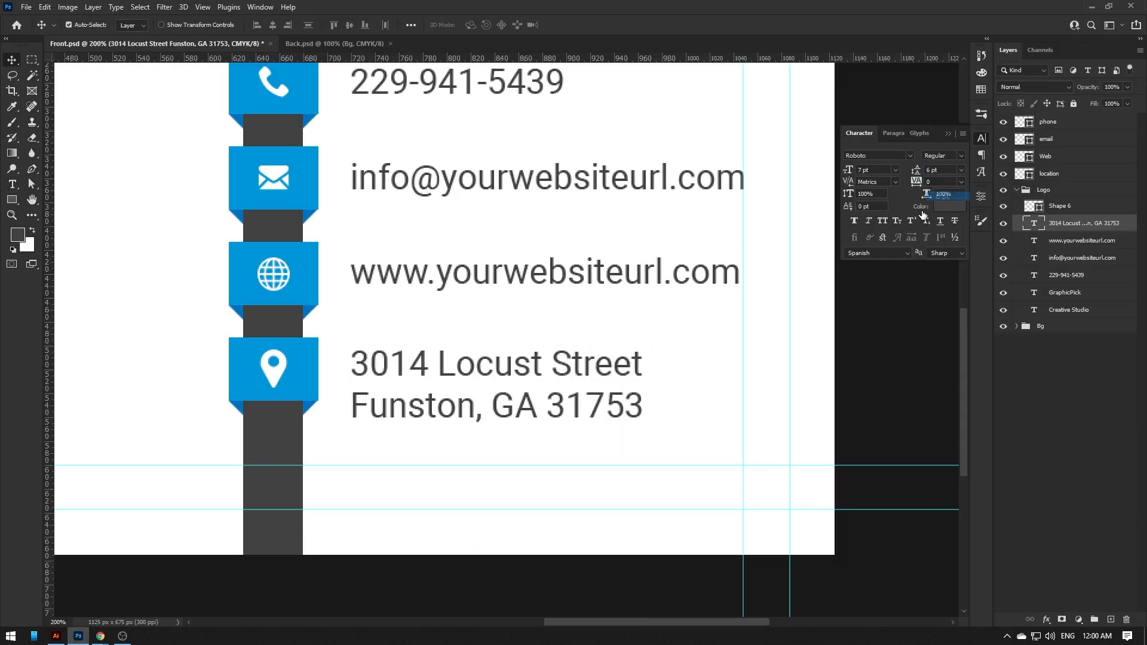
# - Fit the card in view, edit the phone number, then select the location icon and address layers
pyautogui.hotkey('ctrl', '0')
pyautogui.keyDown('ctrl'); pyautogui.click(640, 322); pyautogui.keyUp('ctrl')
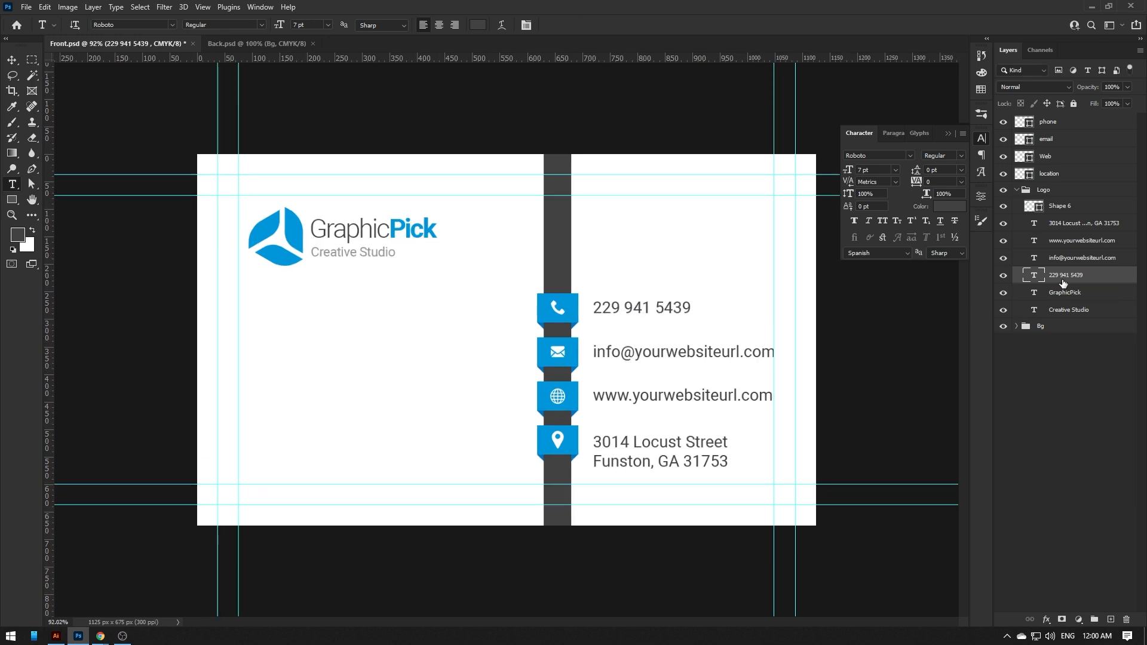
pyautogui.click(1052, 173)
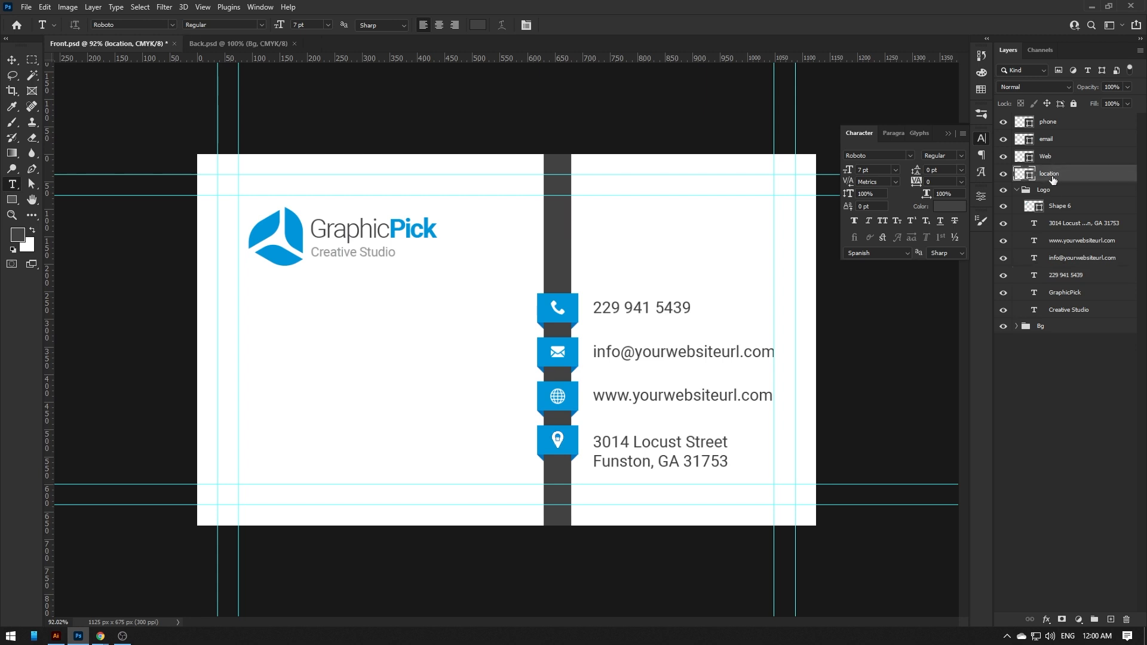
pyautogui.keyDown('ctrl'); pyautogui.click(1073, 226); pyautogui.keyUp('ctrl')
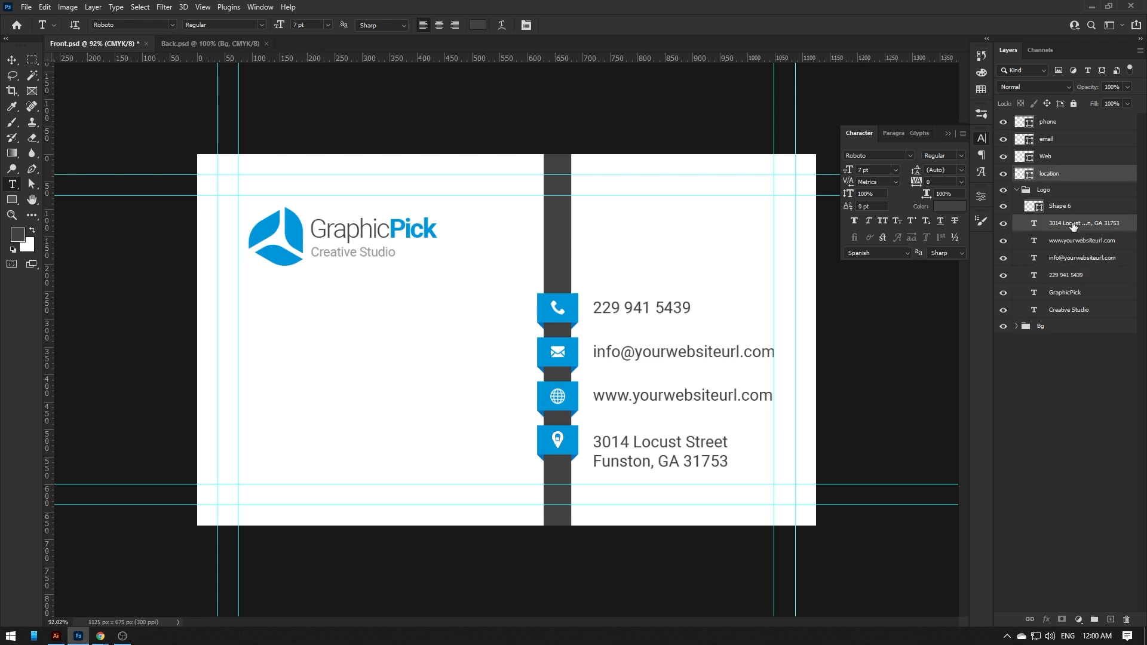
# - Group the location icon with the address text and name the group 'location'
pyautogui.hotkey('ctrl', 'g')
pyautogui.doubleClick(1049, 173)
pyautogui.write('location')
pyautogui.press('Return')
# - Group the email icon with its text line and name the group 'email'
pyautogui.click(1049, 140)
pyautogui.keyDown('ctrl'); pyautogui.click(1073, 221); pyautogui.keyUp('ctrl')
pyautogui.hotkey('ctrl', 'g')
pyautogui.doubleClick(1047, 138)
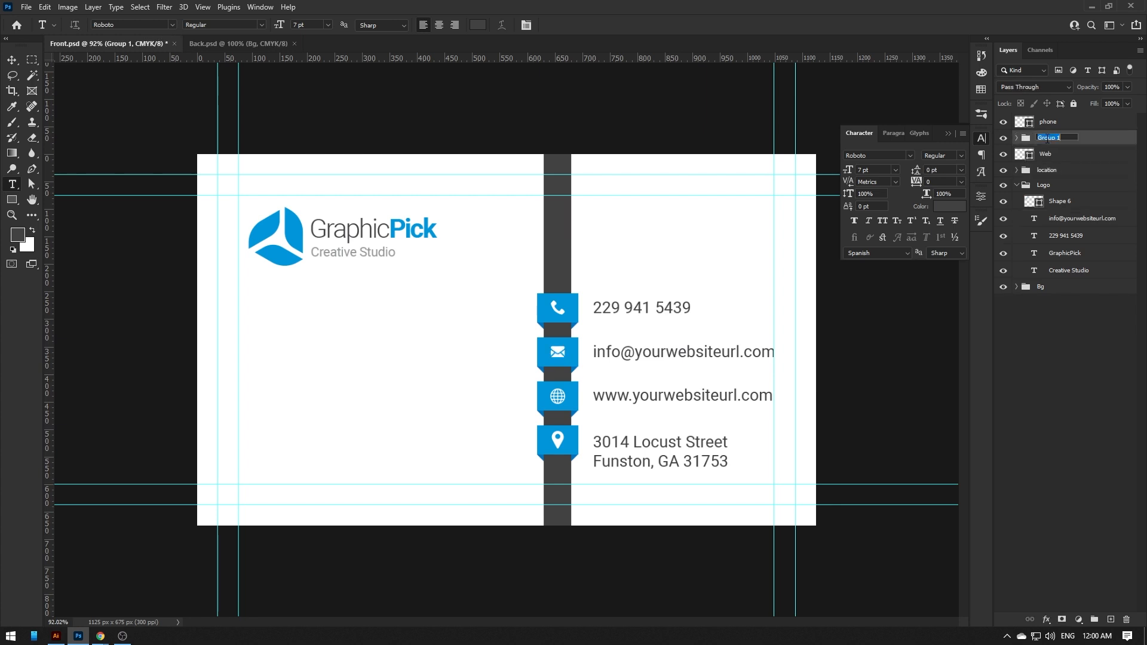
pyautogui.write('email')
pyautogui.hotkey('ctrl', 'z')
pyautogui.hotkey('ctrl', 'z')
pyautogui.click(1050, 138)
pyautogui.keyDown('ctrl'); pyautogui.click(1070, 235); pyautogui.keyUp('ctrl')
pyautogui.hotkey('ctrl', 'g')
pyautogui.doubleClick(1050, 137)
pyautogui.write('email')
pyautogui.press('Return')
# - Group the web icon and website text as 'website', and name the remaining group 'phone'
pyautogui.click(1051, 154)
pyautogui.keyDown('ctrl'); pyautogui.click(1070, 219); pyautogui.keyUp('ctrl')
pyautogui.hotkey('ctrl', 'g')
pyautogui.doubleClick(1048, 152)
pyautogui.write('website')
pyautogui.press('Return')
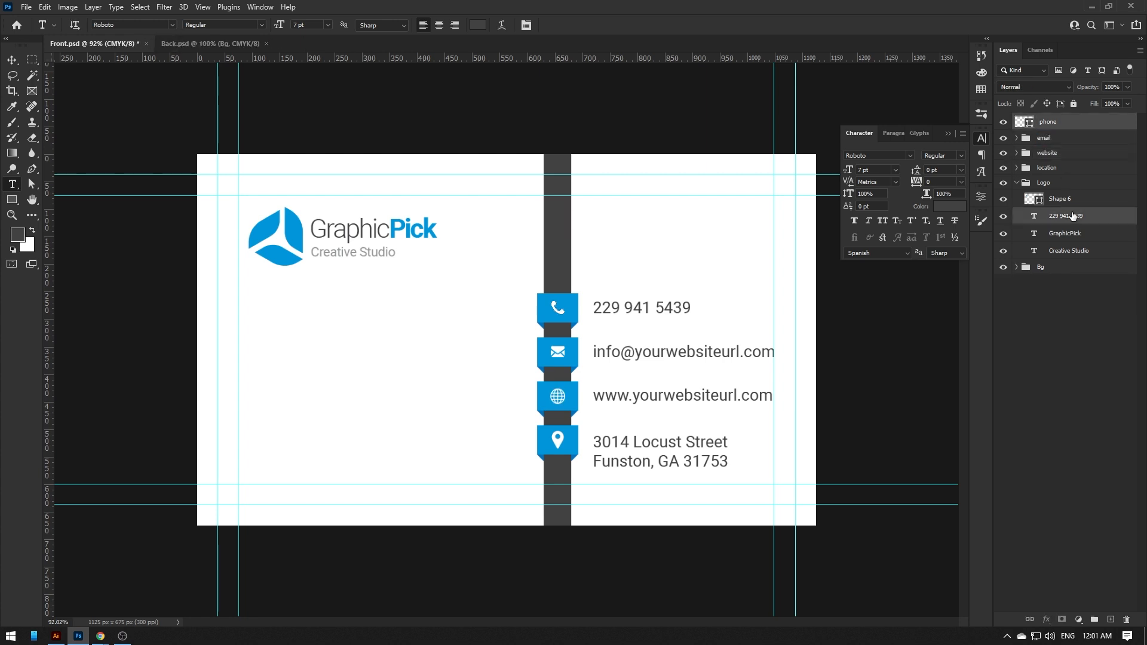
pyautogui.write('phone')
pyautogui.press('Return')
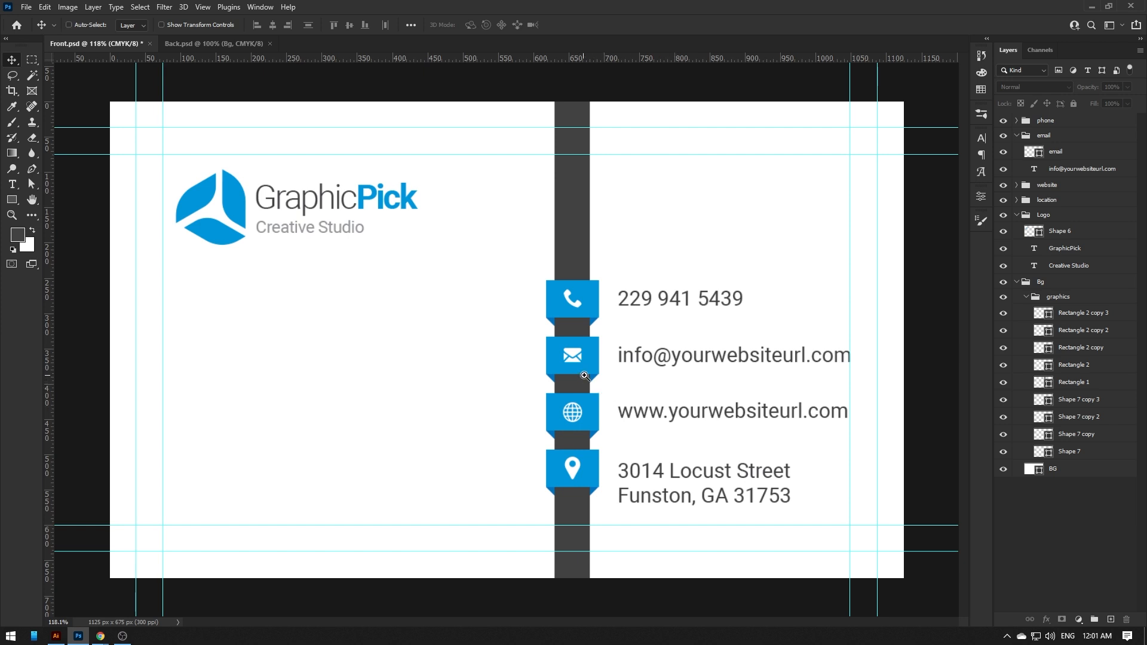
# - Zoom in on the contact tabs and select the email tab's blue box and fold
pyautogui.moveTo(583, 375); pyautogui.dragTo(614, 379)
pyautogui.click(593, 335)
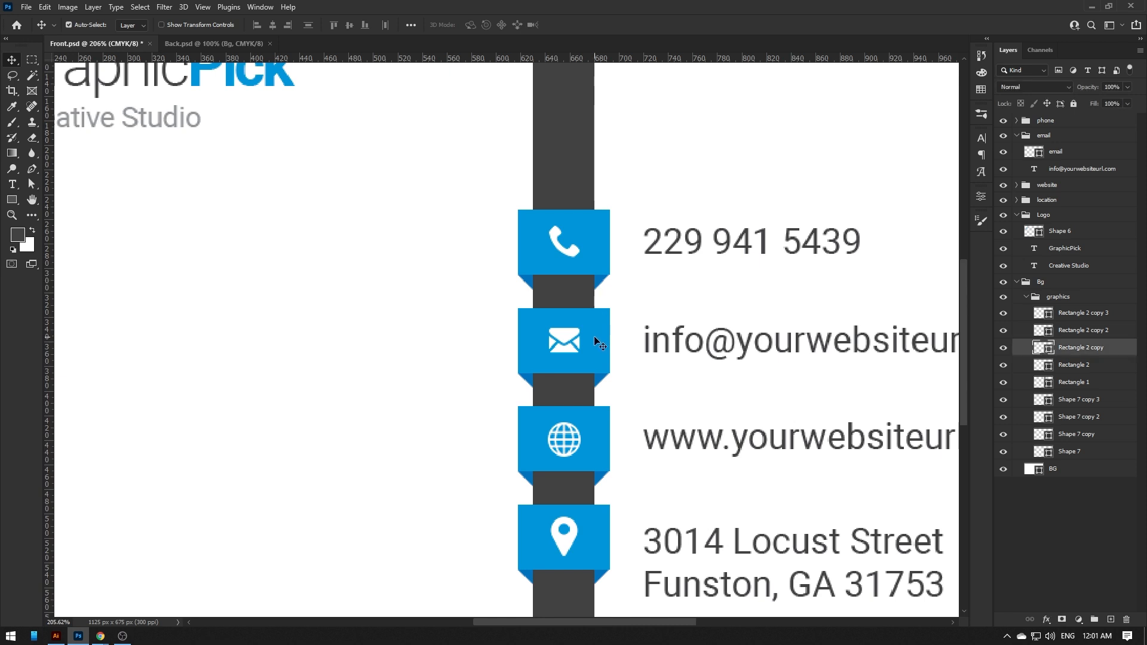
pyautogui.keyDown('shift'); pyautogui.click(582, 360); pyautogui.keyUp('shift')
# - Nudge the email tab upward, then select the website tab and address layers
pyautogui.keyDown('shift'); pyautogui.click(567, 342); pyautogui.keyUp('shift')
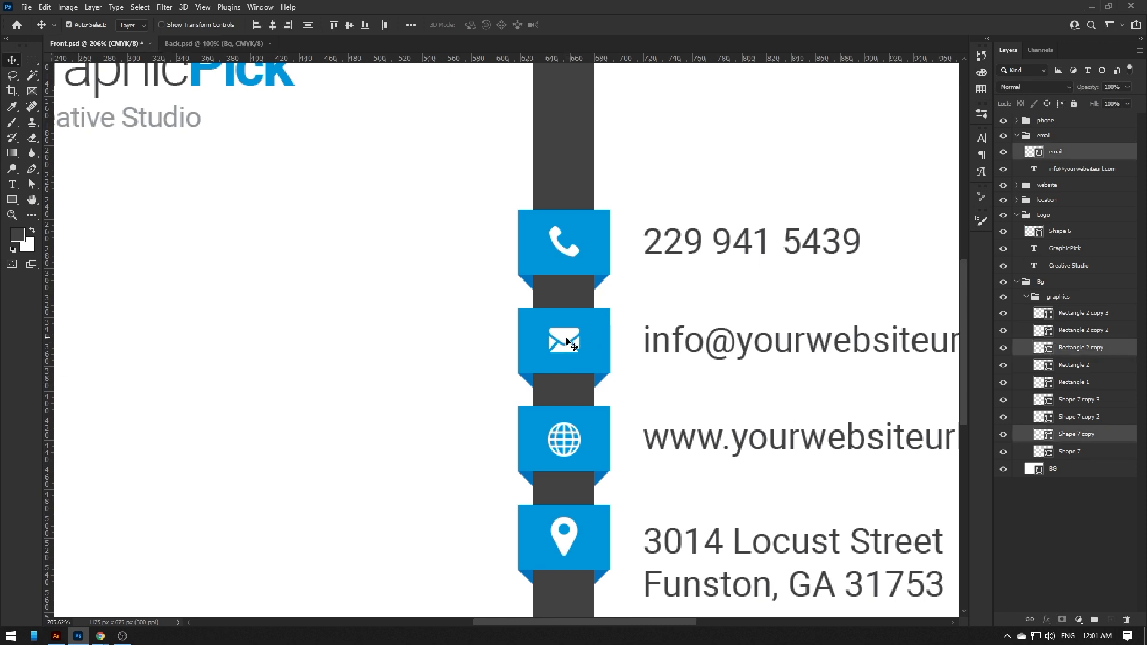
pyautogui.hotkey('shift', 'Up')
pyautogui.hotkey('shift', 'Up')
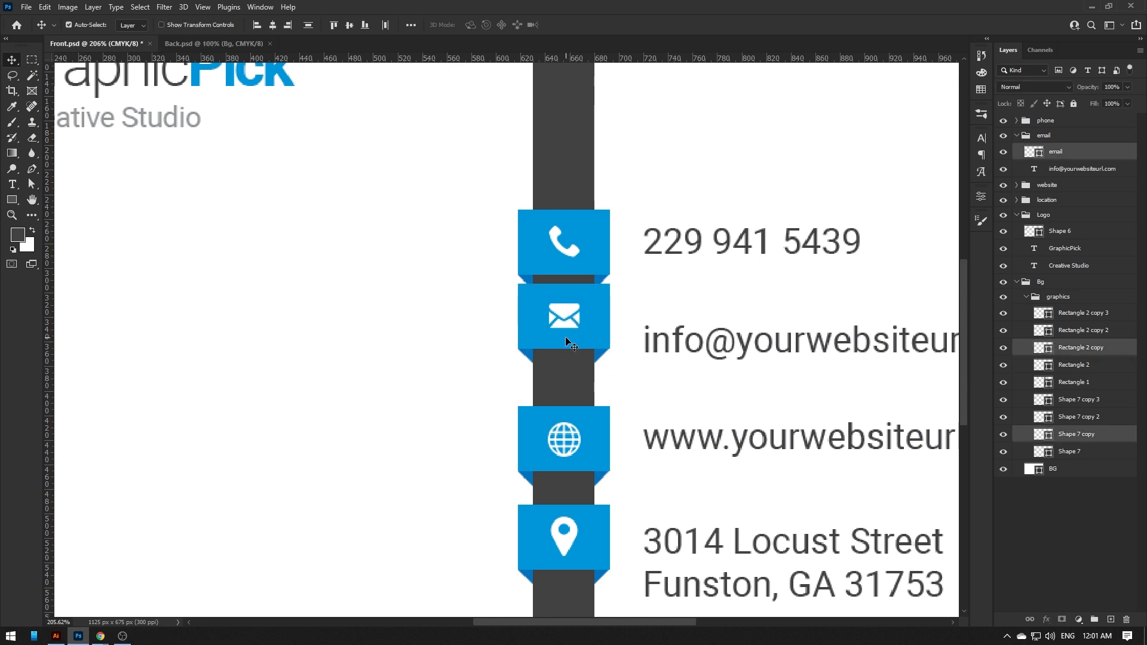
pyautogui.click(595, 440)
pyautogui.keyDown('shift'); pyautogui.click(560, 440); pyautogui.keyUp('shift')
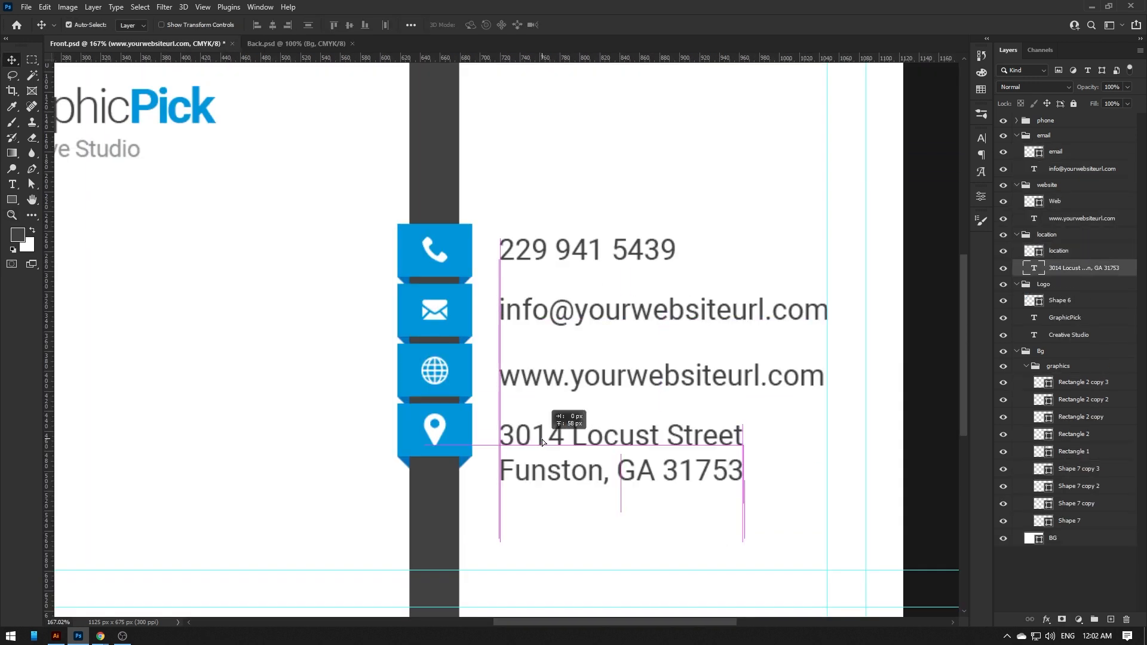
pyautogui.click(1047, 219)
pyautogui.click(1018, 170)
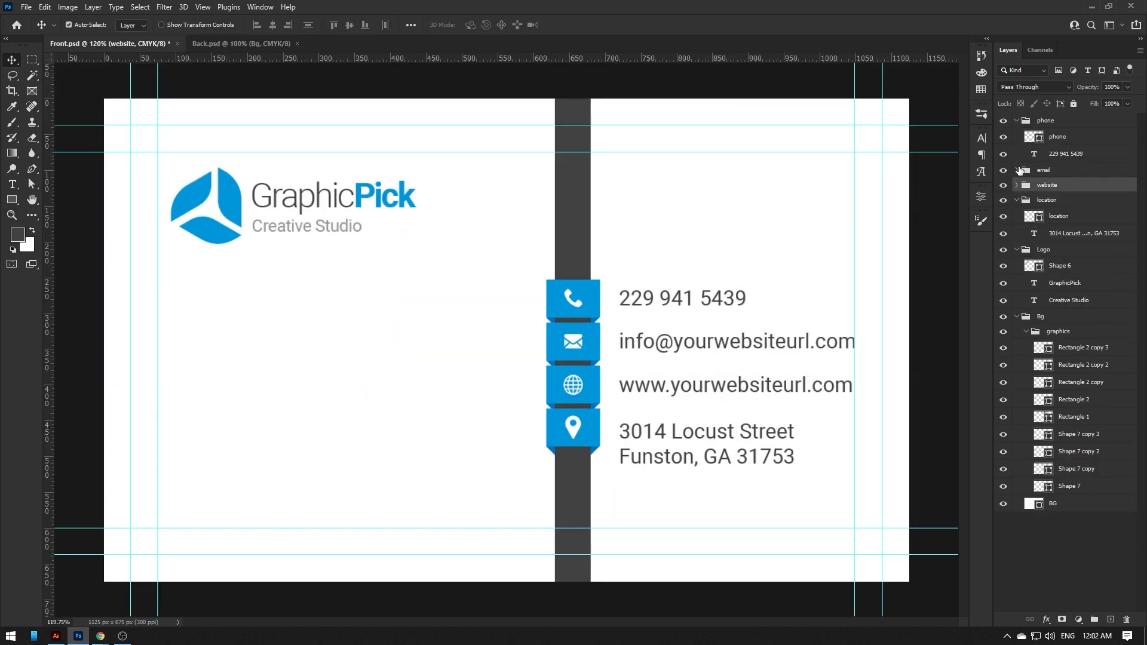
pyautogui.click(1017, 170)
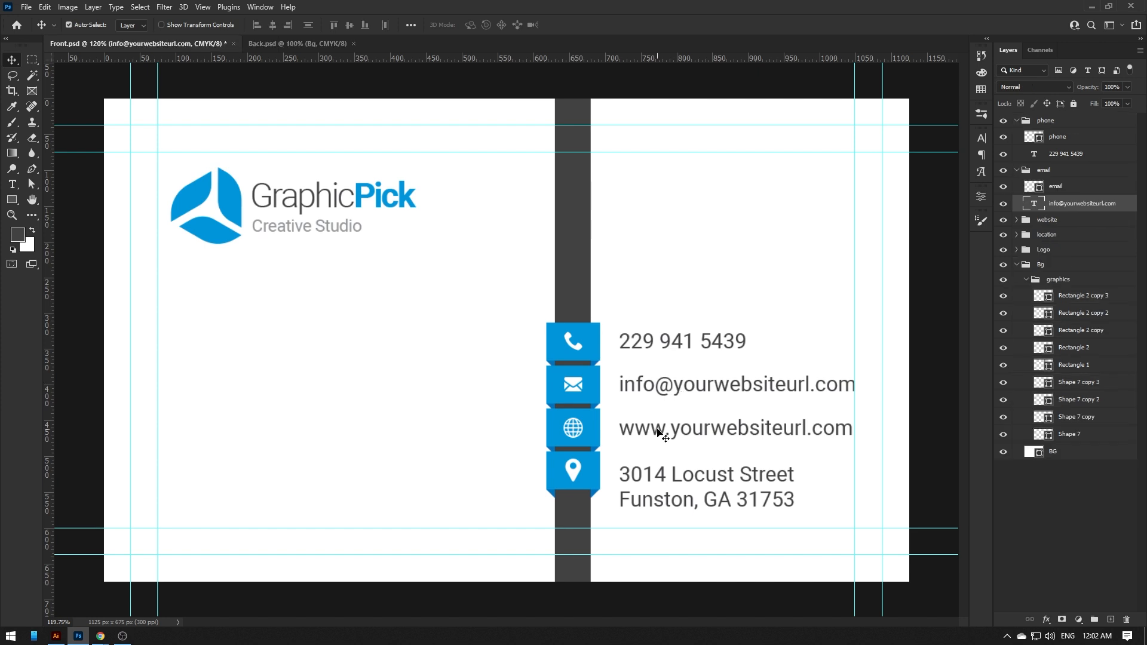
pyautogui.click(657, 487)
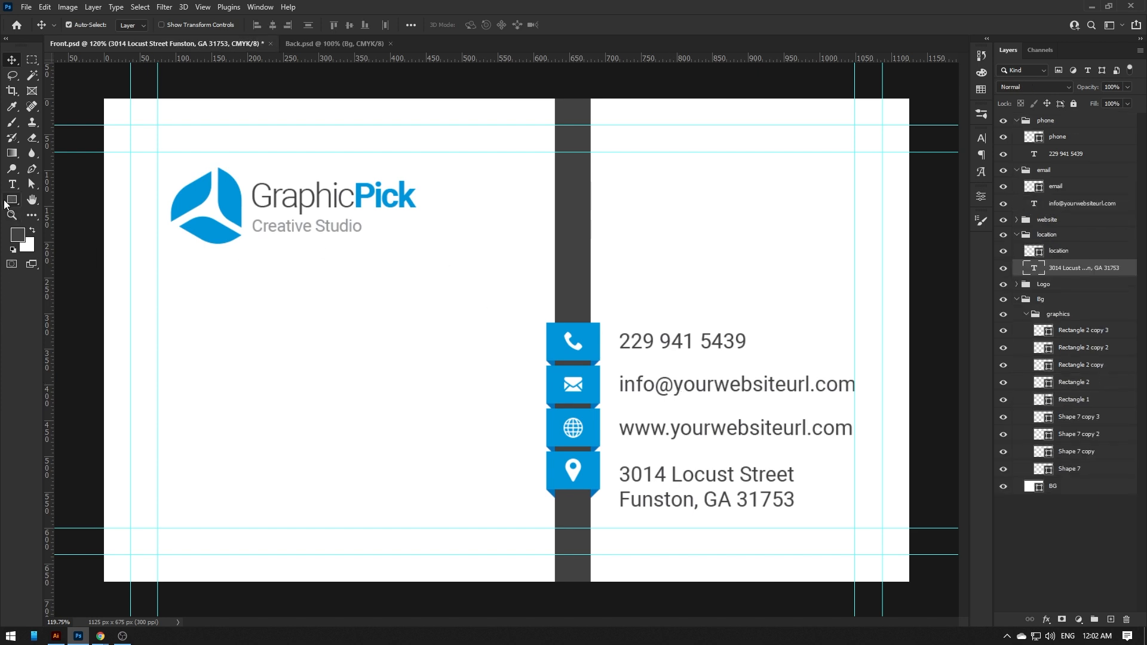
pyautogui.hotkey('ctrl', '-')
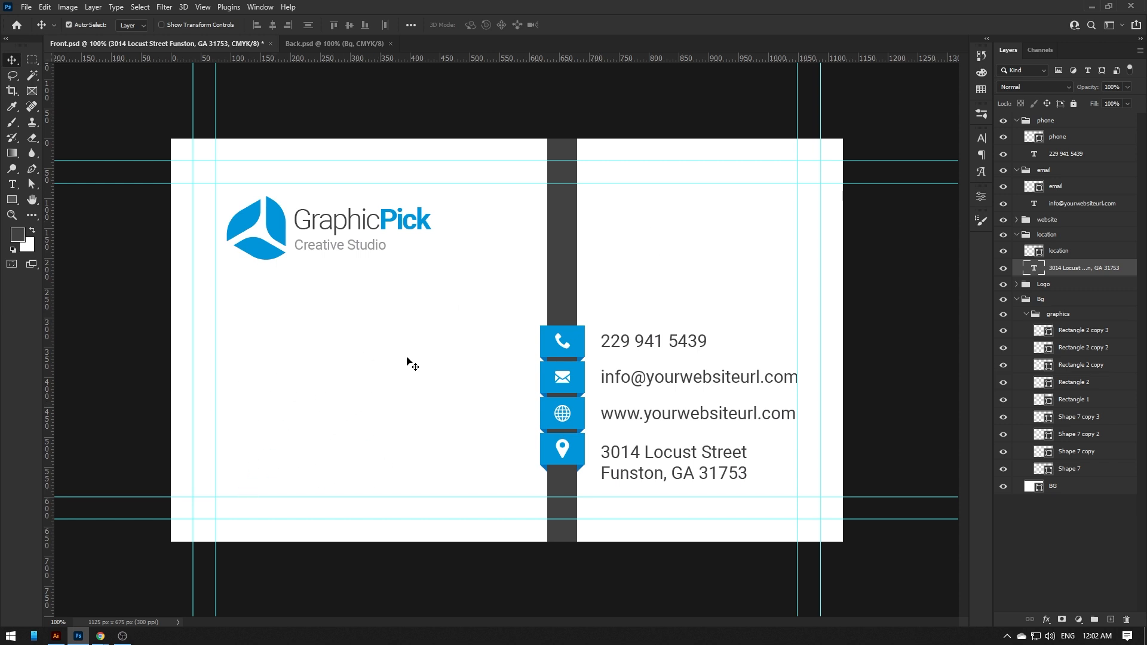
# - Shorten the dark vertical bar from its top so it starts mid-card
pyautogui.click(574, 263)
pyautogui.hotkey('ctrl', 't')
pyautogui.moveTo(562, 126); pyautogui.dragTo(562, 261)
pyautogui.press('Return')
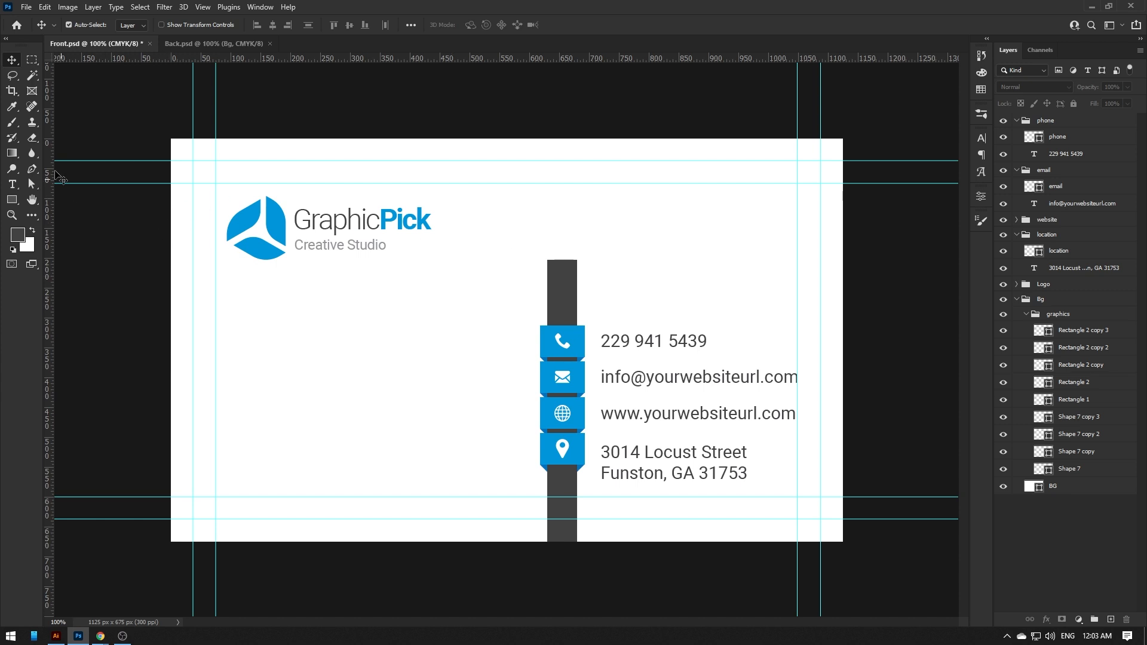
# - Select the generated full name on the Fake Name Generator page
pyautogui.click(197, 577)
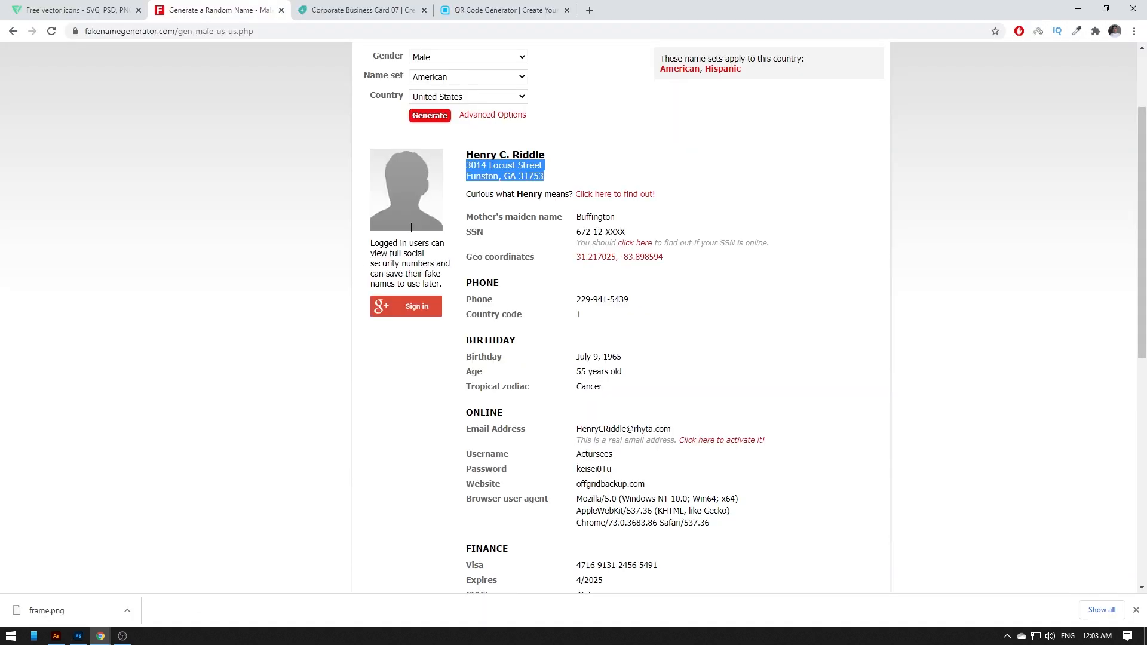
pyautogui.tripleClick(485, 157)
pyautogui.hotkey('ctrl', 'c')
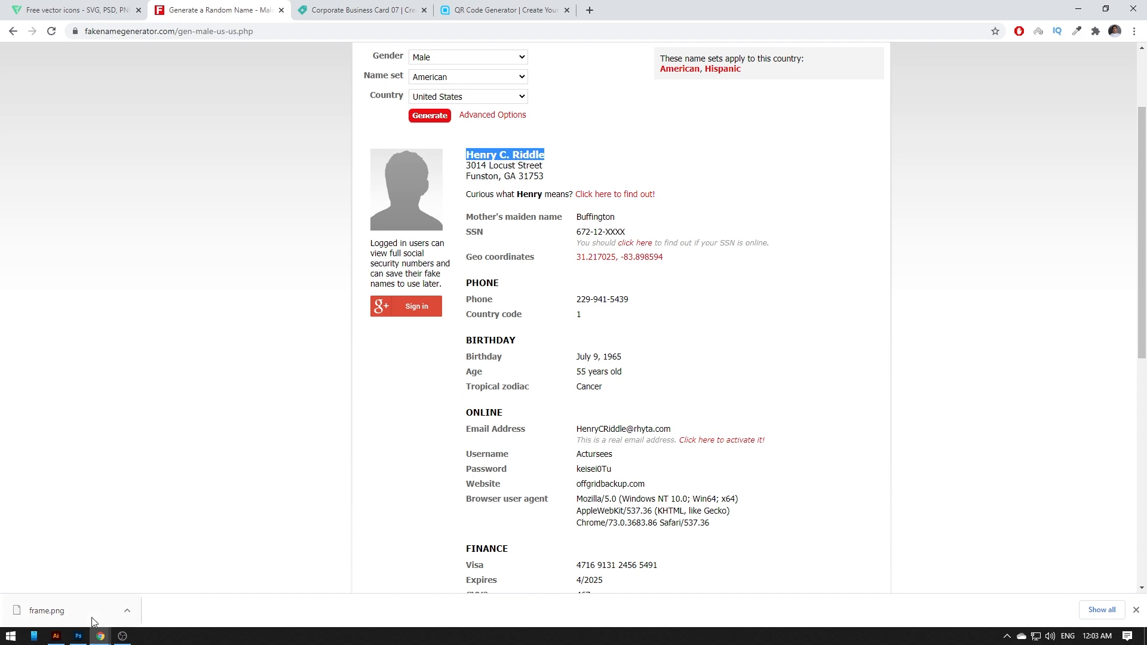
pyautogui.click(78, 636)
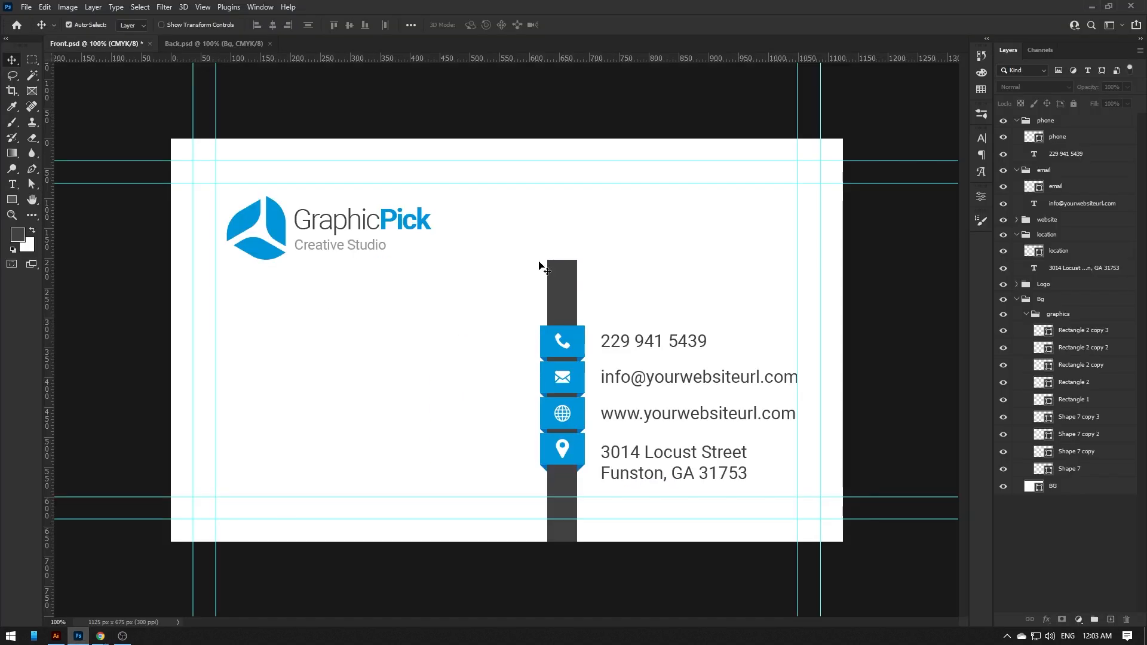
# - Paste the cardholder's name as a new text line above the contact tabs
pyautogui.click(556, 214)
pyautogui.hotkey('ctrl', 'v')
pyautogui.hotkey('ctrl', 'Return')
pyautogui.keyDown('ctrl'); pyautogui.rightClick(590, 247); pyautogui.keyUp('ctrl')
pyautogui.click(559, 207)
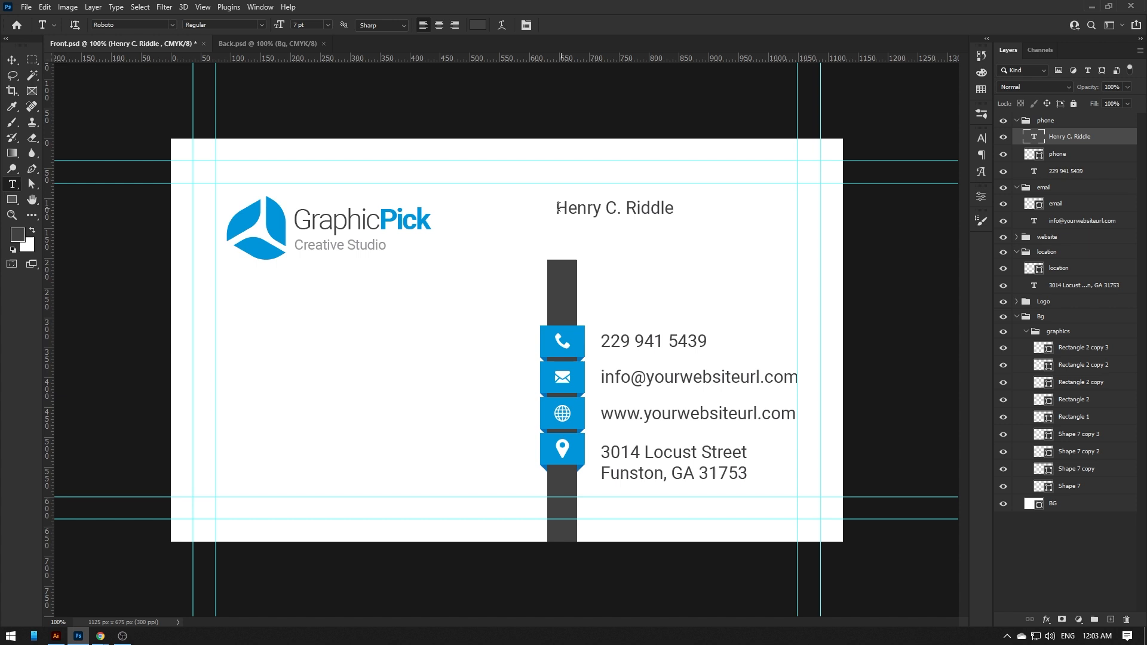
pyautogui.write('410')
pyautogui.press('Return')
pyautogui.hotkey('ctrl', 'z')
# - Make the name Bold 12 pt, remove its middle initial and position it above the tabs
pyautogui.press('Up')
pyautogui.press('Up')
pyautogui.press('Up')
pyautogui.press('Up')
pyautogui.press('Up')
pyautogui.click(262, 25)
pyautogui.click(203, 123)
pyautogui.click(665, 209)
pyautogui.press('BackSpace')
pyautogui.press('BackSpace')
pyautogui.press('BackSpace')
pyautogui.moveTo(641, 202); pyautogui.dragTo(629, 207)
pyautogui.click(981, 140)
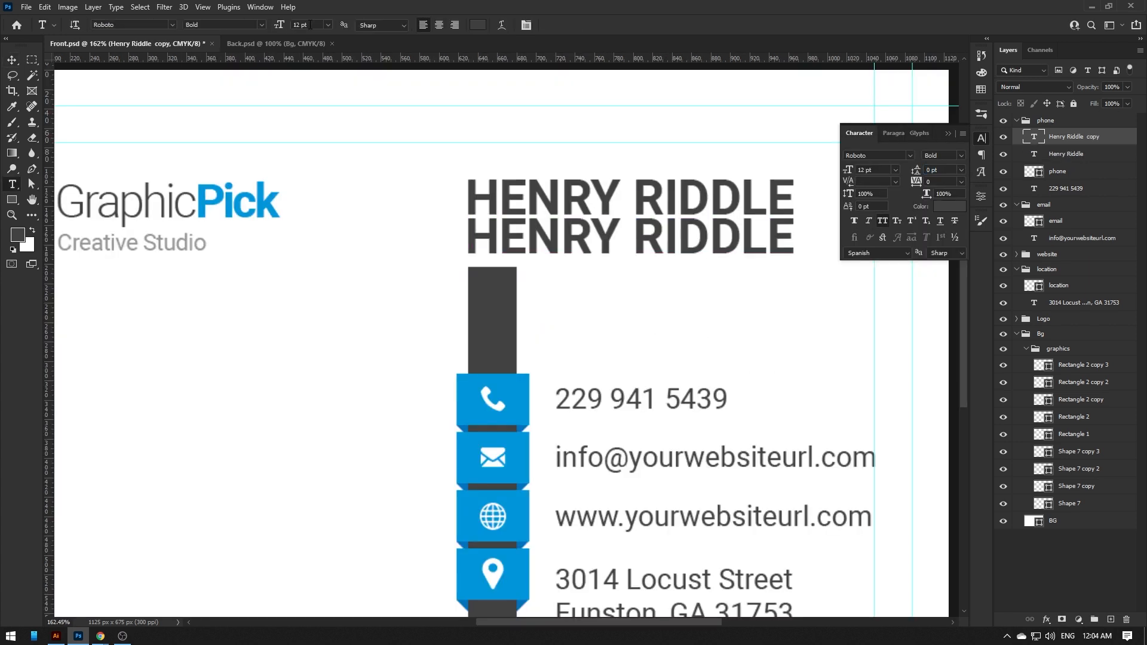
# - Duplicate the name line below it as a grey CREATIVE MANAGER title
pyautogui.click(478, 25)
pyautogui.click(476, 248)
pyautogui.write('CREATIVE MANAG')
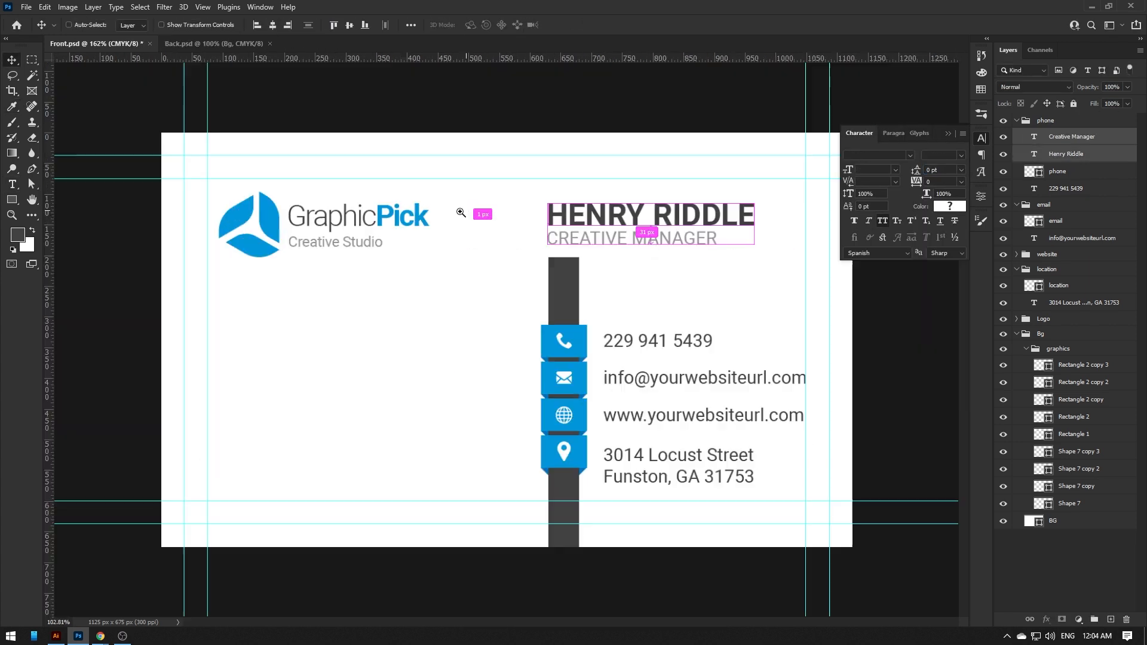
pyautogui.click(478, 25)
pyautogui.click(480, 265)
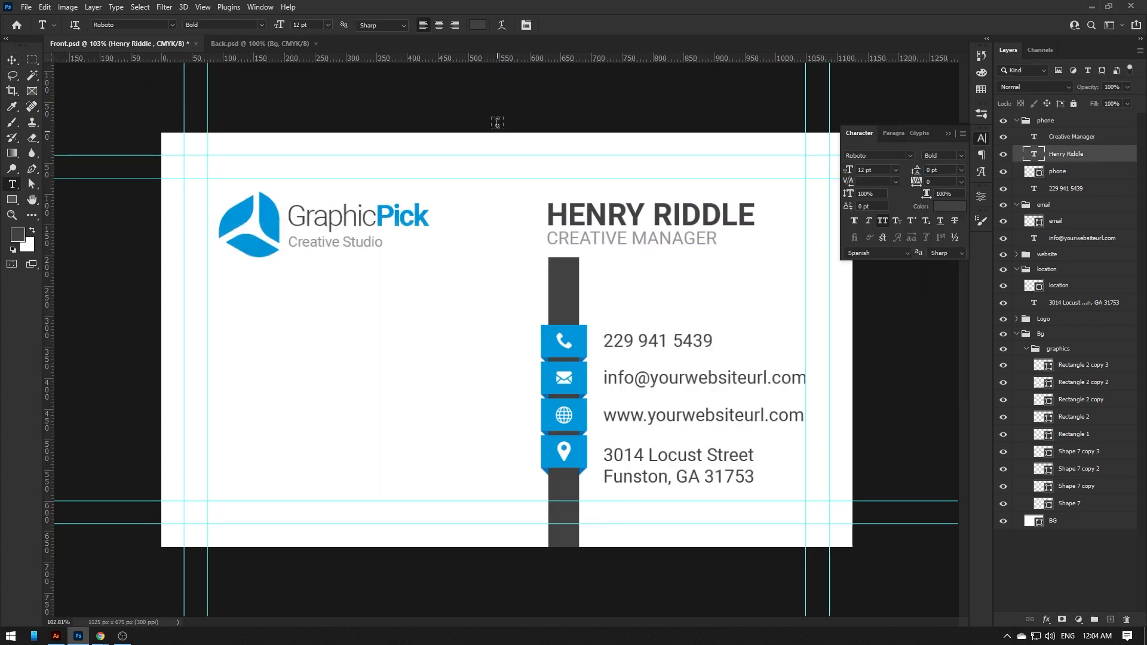
# - Colour the name in the blue sampled from the GraphicPick logo
pyautogui.click(476, 26)
pyautogui.click(397, 211)
pyautogui.click(476, 249)
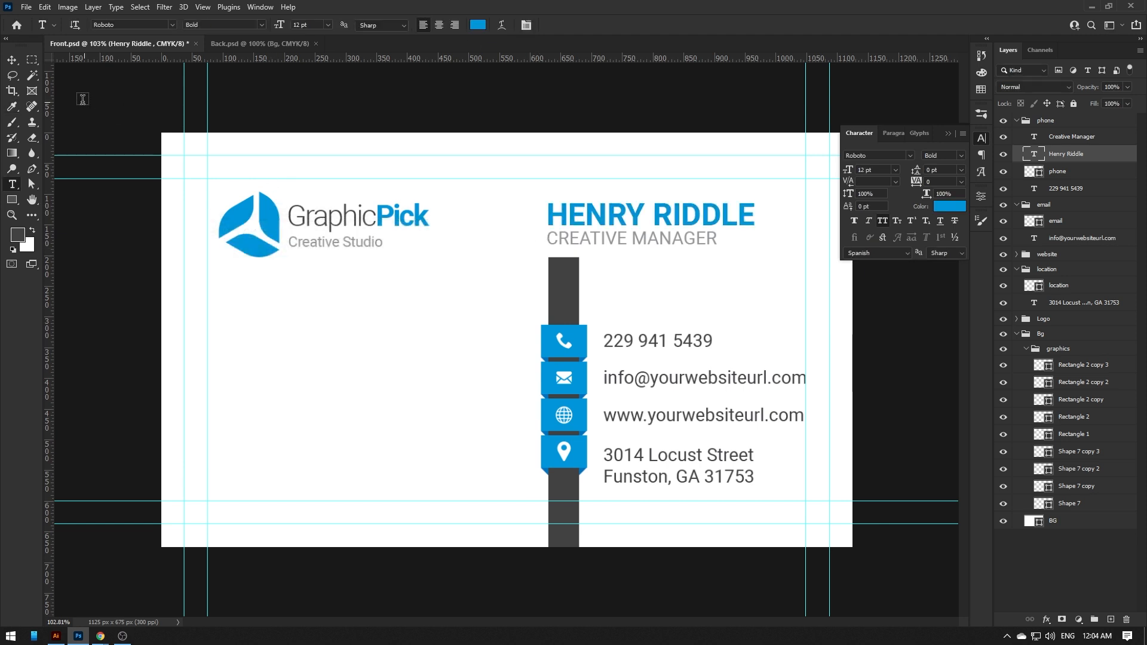
pyautogui.press('v')
pyautogui.scroll(-1, 384, 175)
pyautogui.scroll(-2, 547, 263)
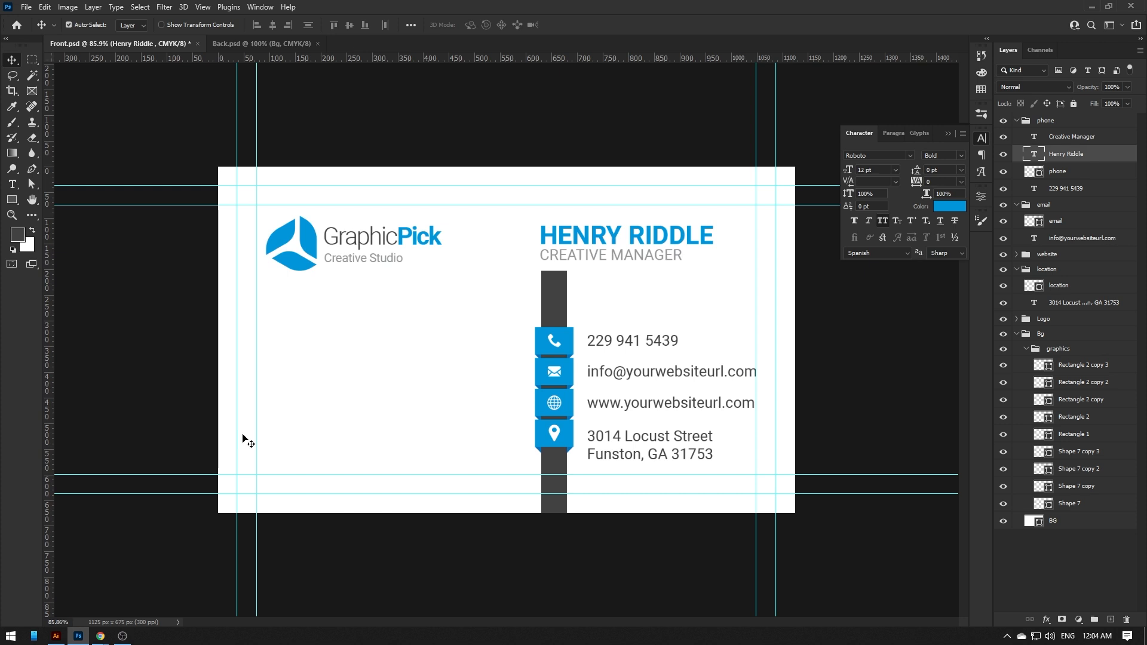
# - Bring the downloaded QR frame image onto the card and shrink it into the lower-left corner
pyautogui.click(100, 636)
pyautogui.moveTo(64, 610); pyautogui.dragTo(325, 372)
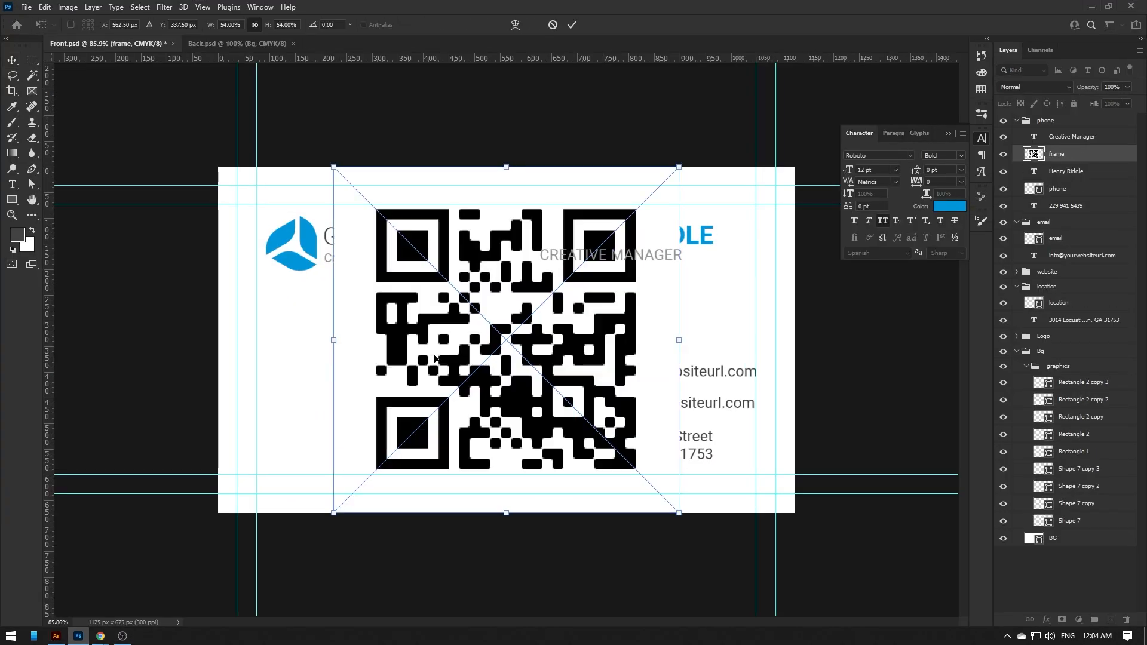
pyautogui.moveTo(670, 177); pyautogui.dragTo(341, 393)
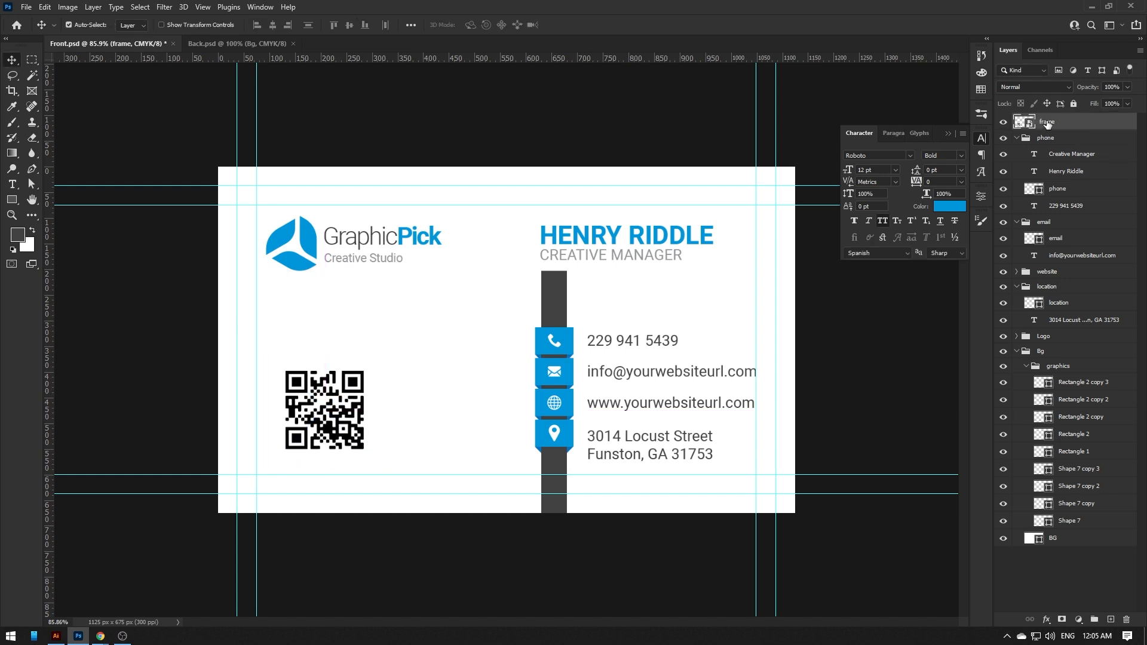
# - Give the QR frame layer a 5 px stroke in the icon tabs' blue
pyautogui.rightClick(1047, 122)
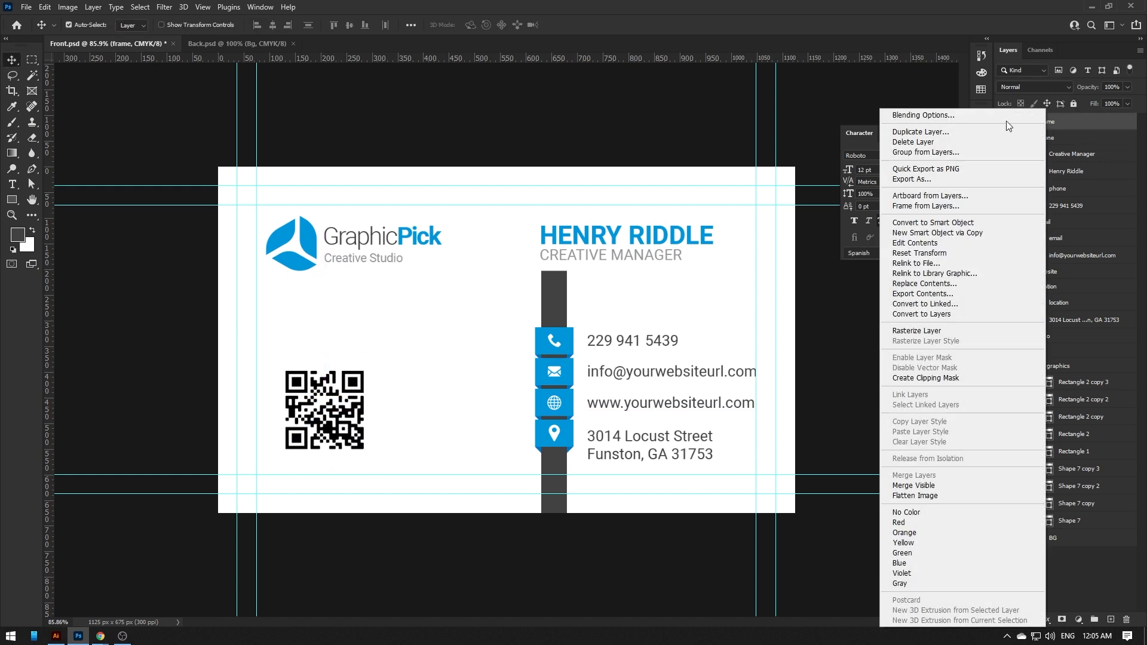
pyautogui.click(1010, 112)
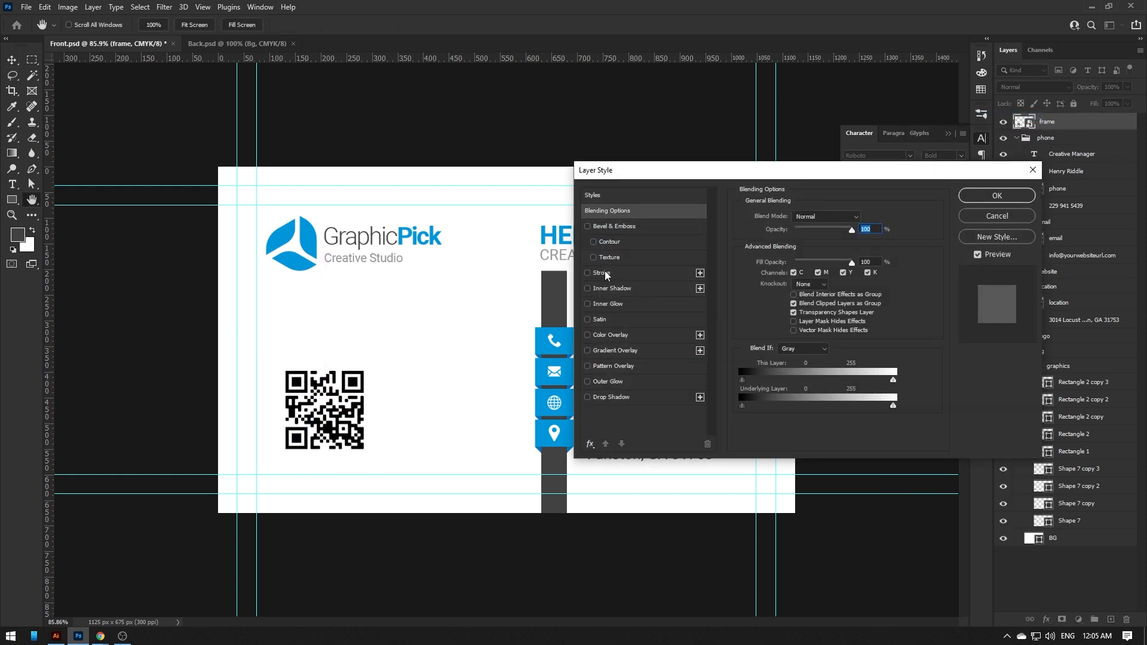
pyautogui.click(613, 273)
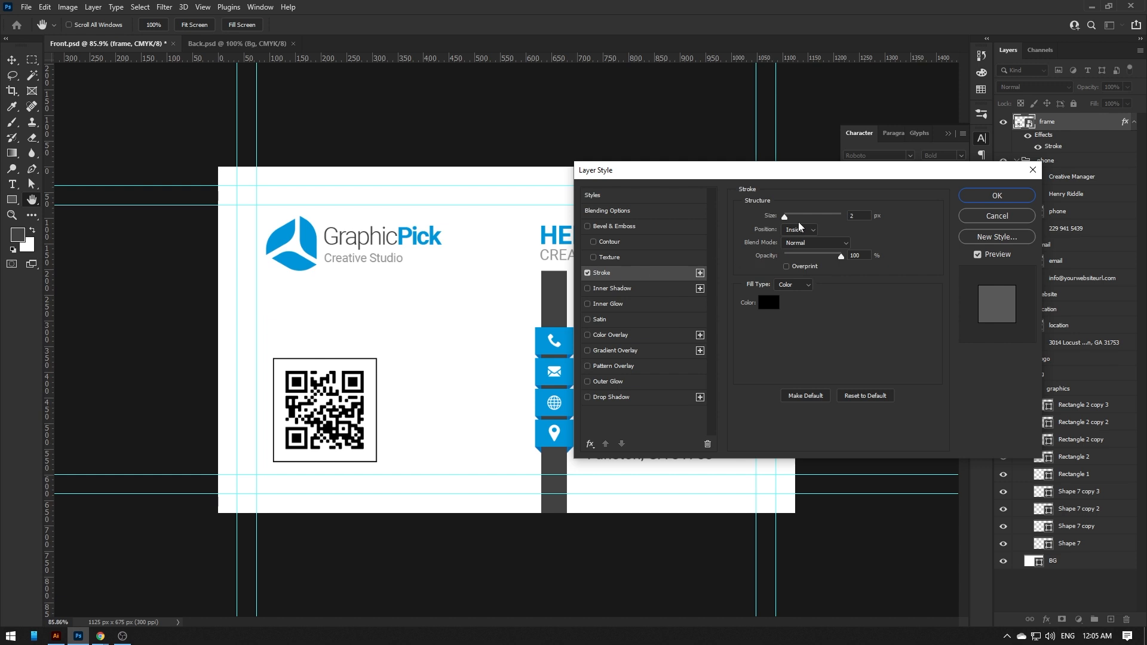
pyautogui.doubleClick(856, 215)
pyautogui.write('5')
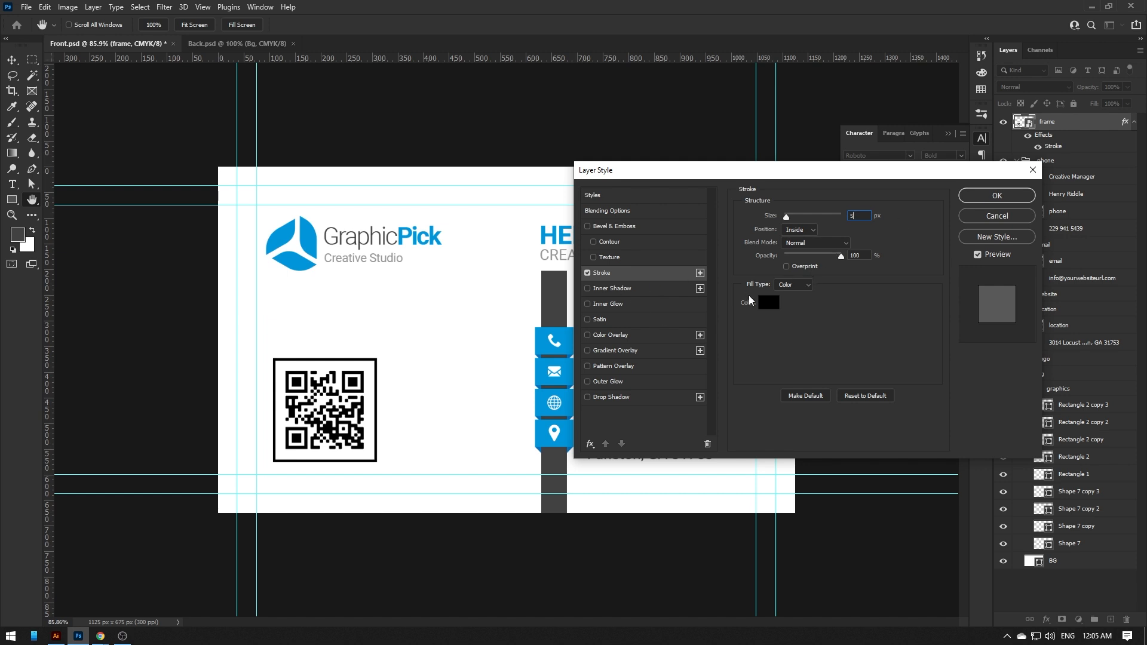
pyautogui.click(765, 301)
pyautogui.click(555, 328)
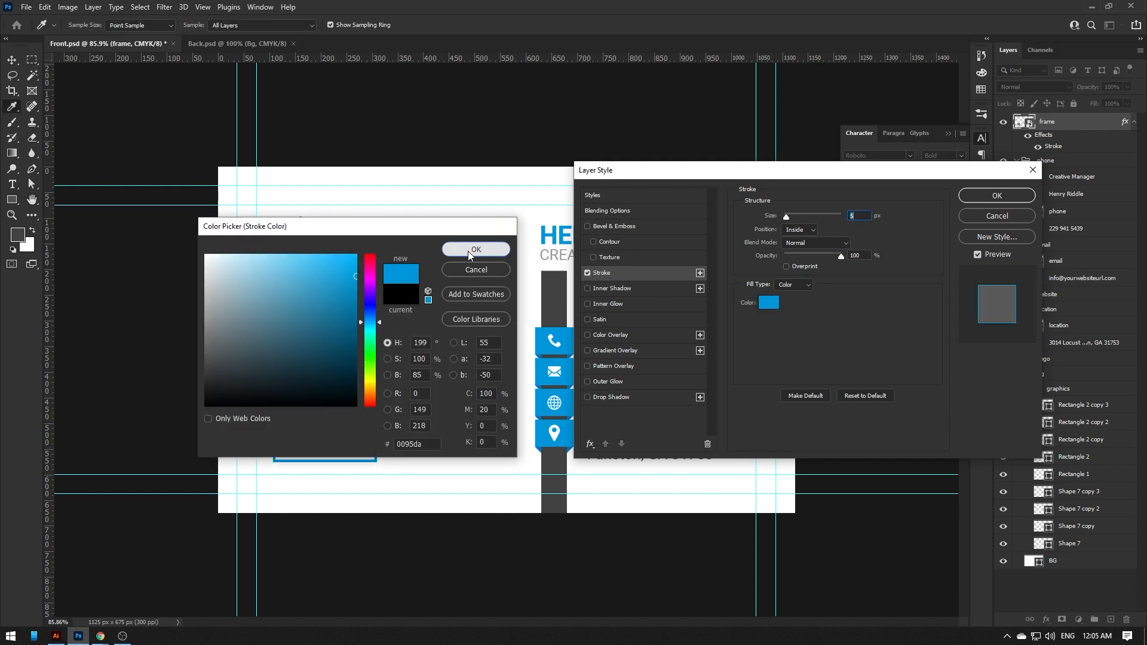
pyautogui.click(468, 251)
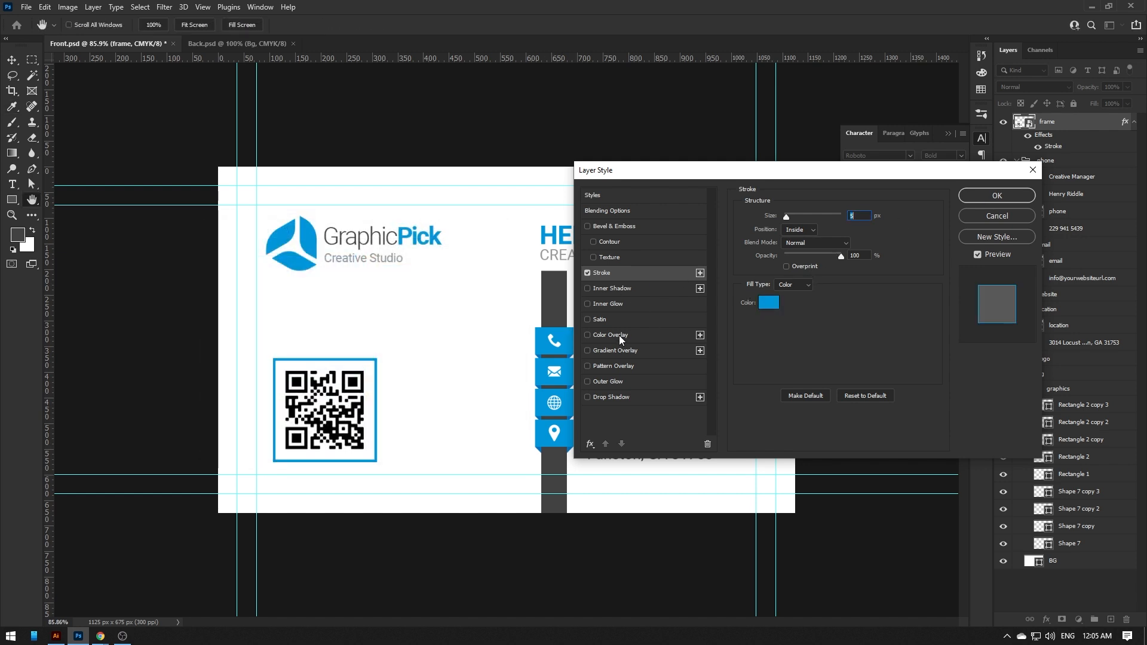
pyautogui.click(980, 199)
# - Draw a dark rectangle under the QR frame and resize it to the frame's width
pyautogui.press('u')
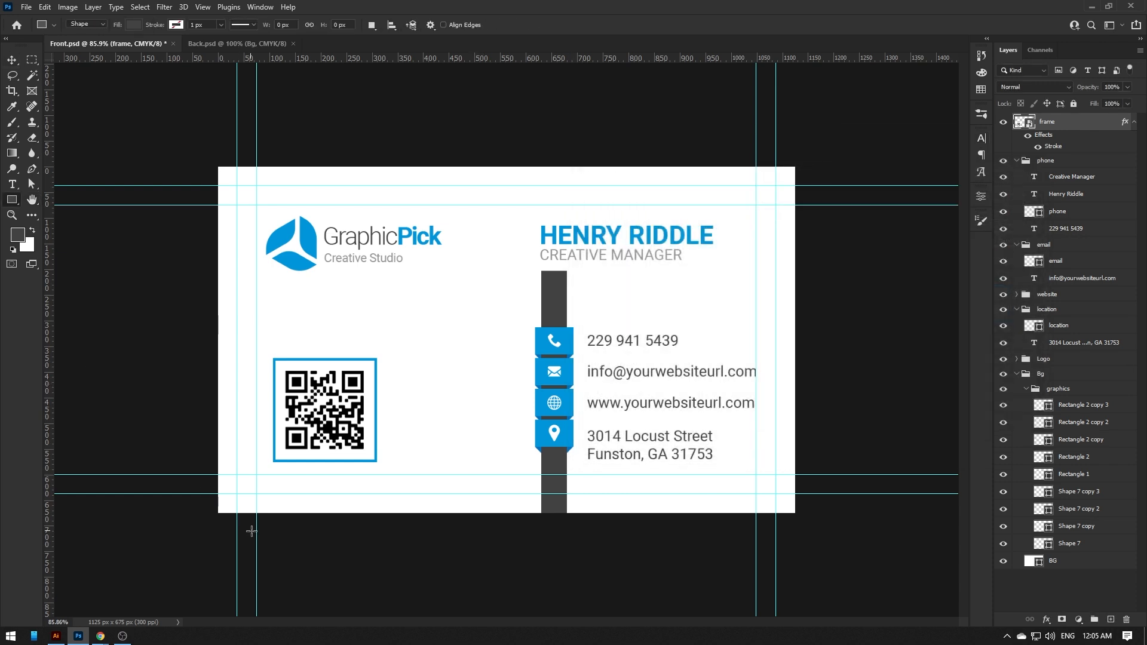
pyautogui.moveTo(268, 525); pyautogui.dragTo(376, 475)
pyautogui.press('v')
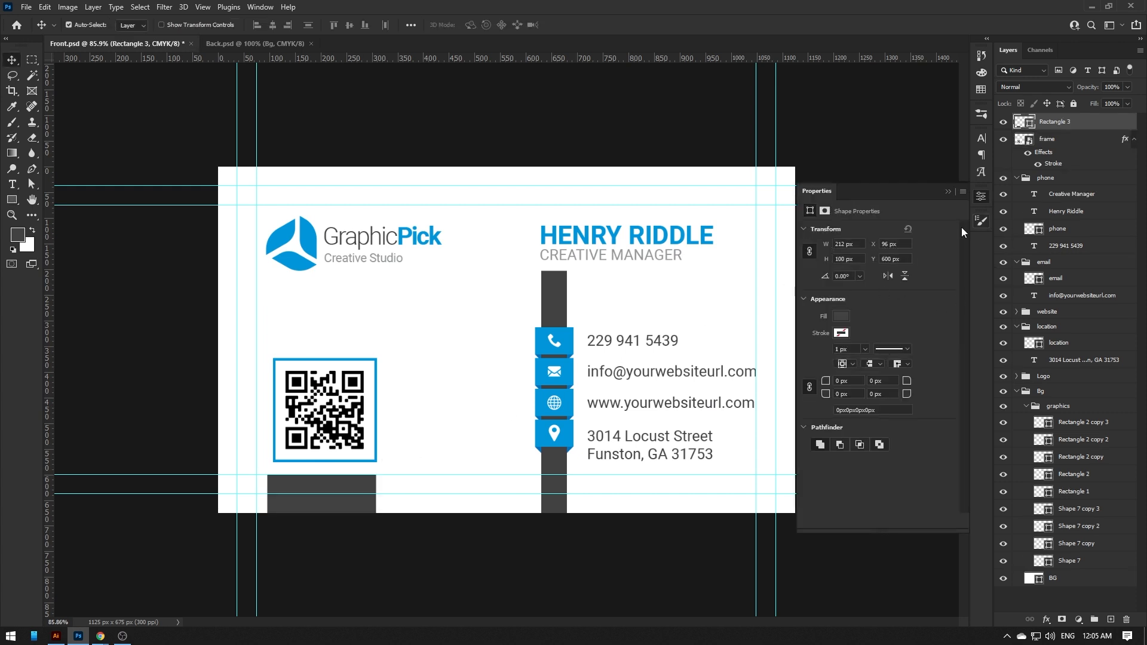
pyautogui.scroll(4, 320, 504)
pyautogui.moveTo(284, 452); pyautogui.dragTo(294, 452)
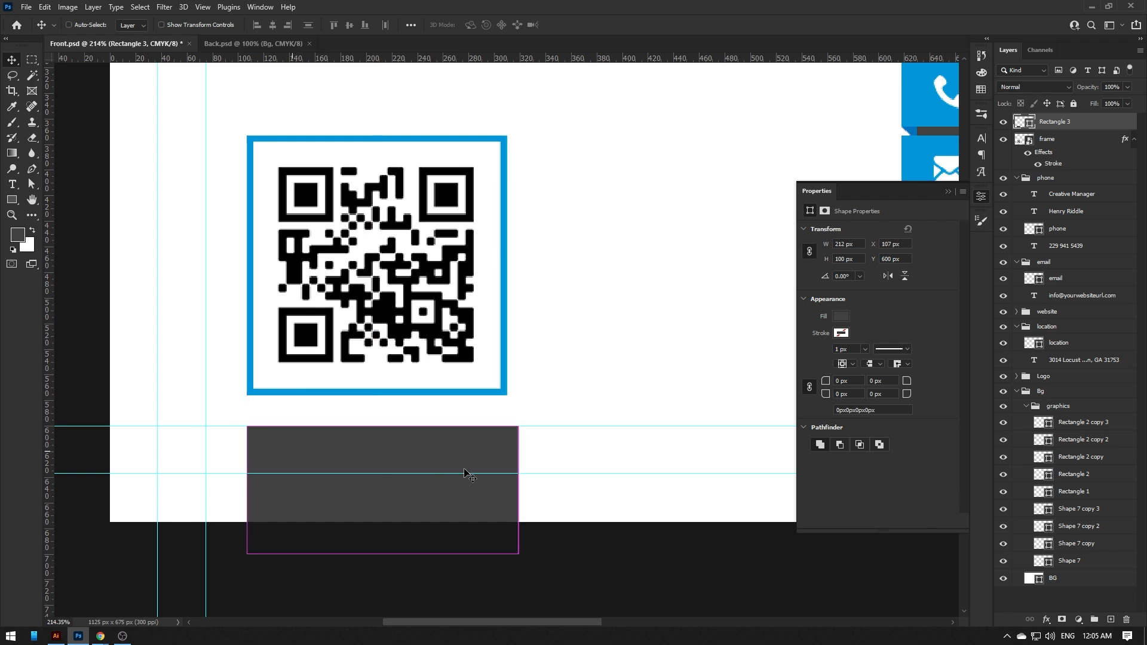
pyautogui.hotkey('ctrl', 't')
pyautogui.moveTo(518, 491); pyautogui.dragTo(511, 491)
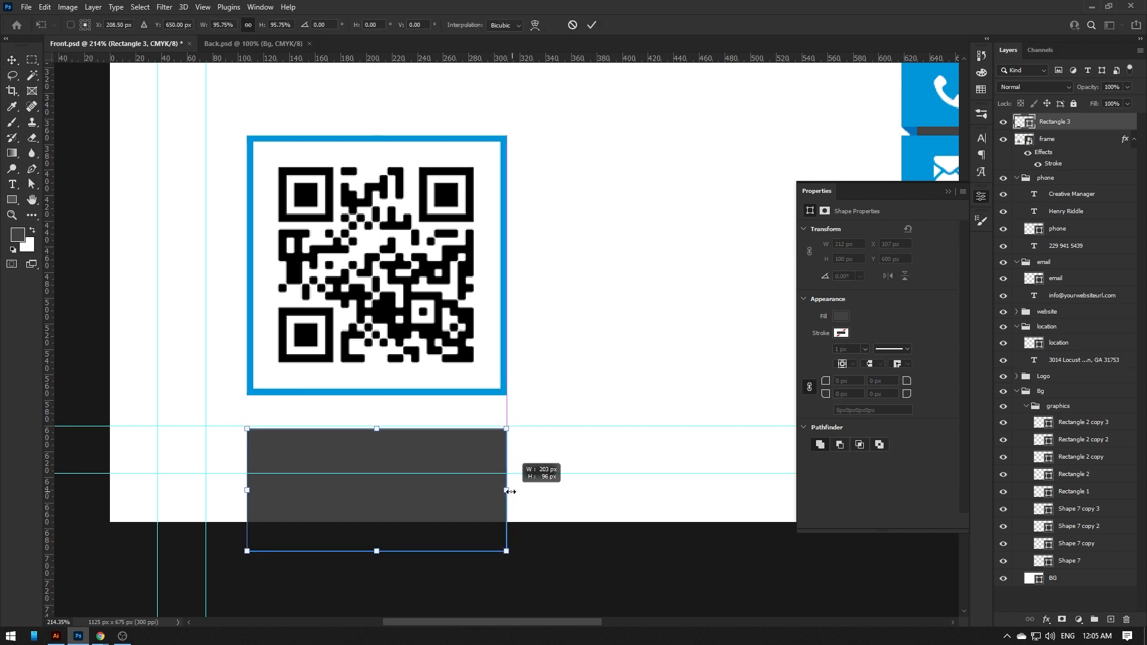
pyautogui.press('Return')
pyautogui.moveTo(446, 459); pyautogui.dragTo(444, 454)
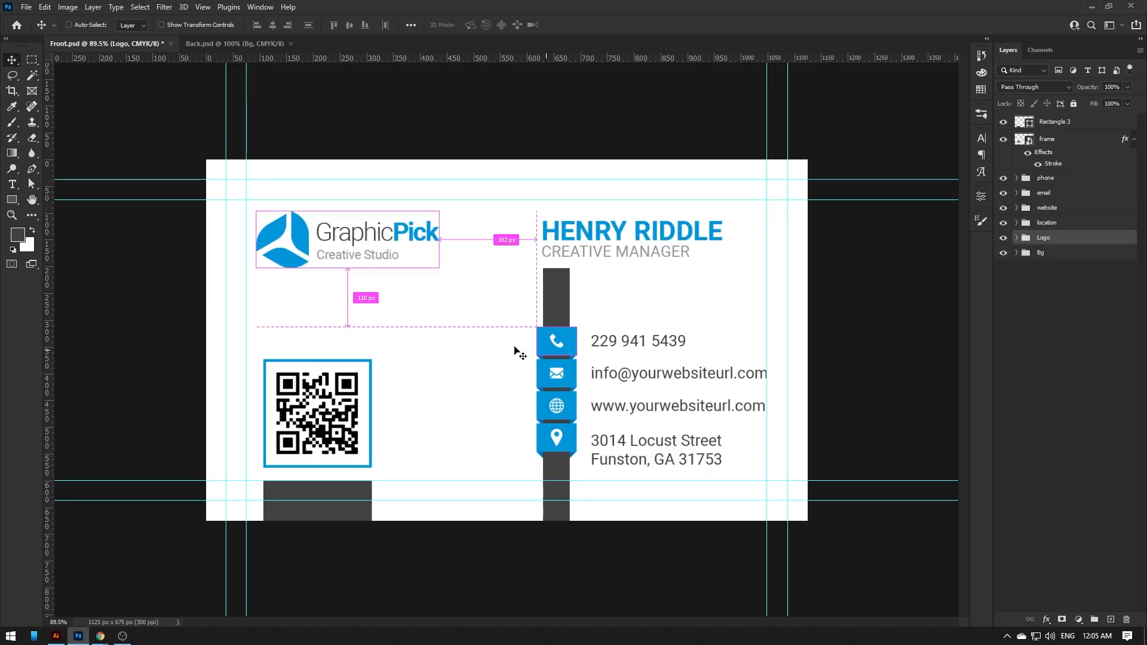
# - Enlarge the GraphicPick logo and drag the Logo group onto the Back.psd card
pyautogui.hotkey('ctrl', 't')
pyautogui.moveTo(439, 267); pyautogui.dragTo(470, 278)
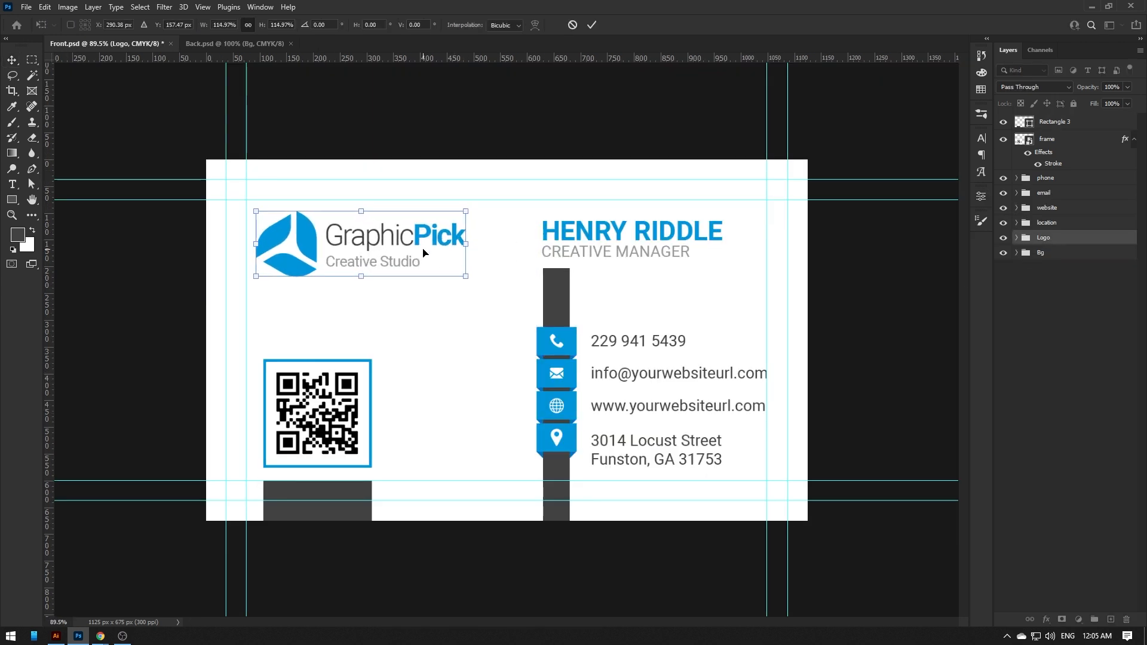
pyautogui.press('Return')
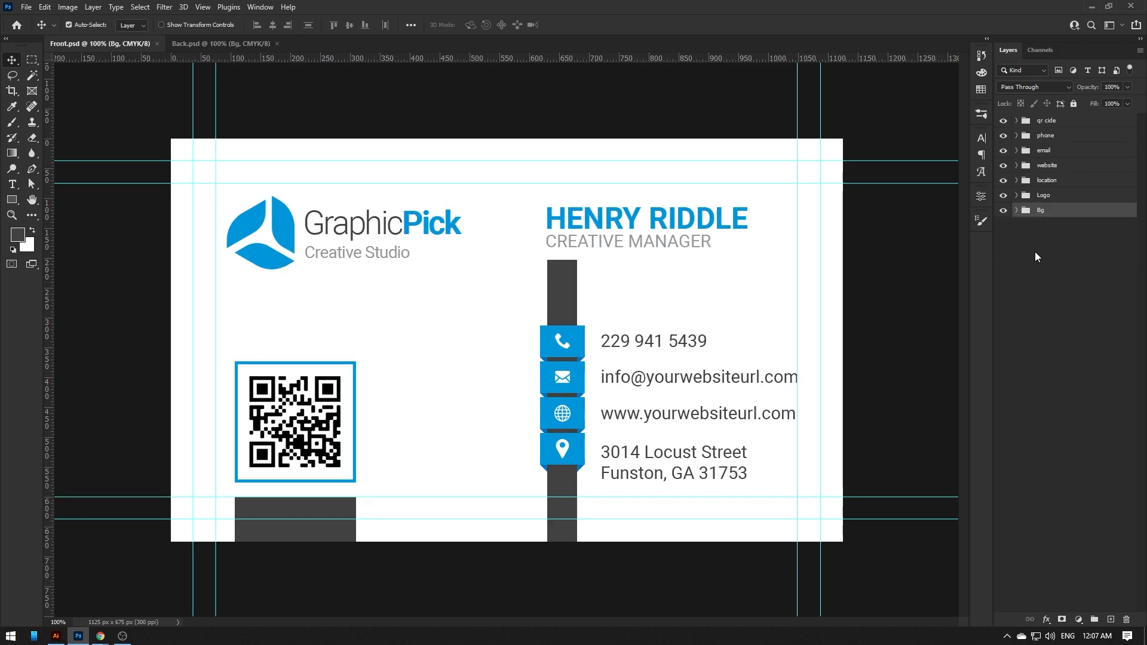
pyautogui.moveTo(1044, 196); pyautogui.dragTo(509, 353)
# - Centre the logo horizontally and vertically on the back card
pyautogui.click(69, 24)
pyautogui.hotkey('ctrl', 'a')
pyautogui.click(272, 24)
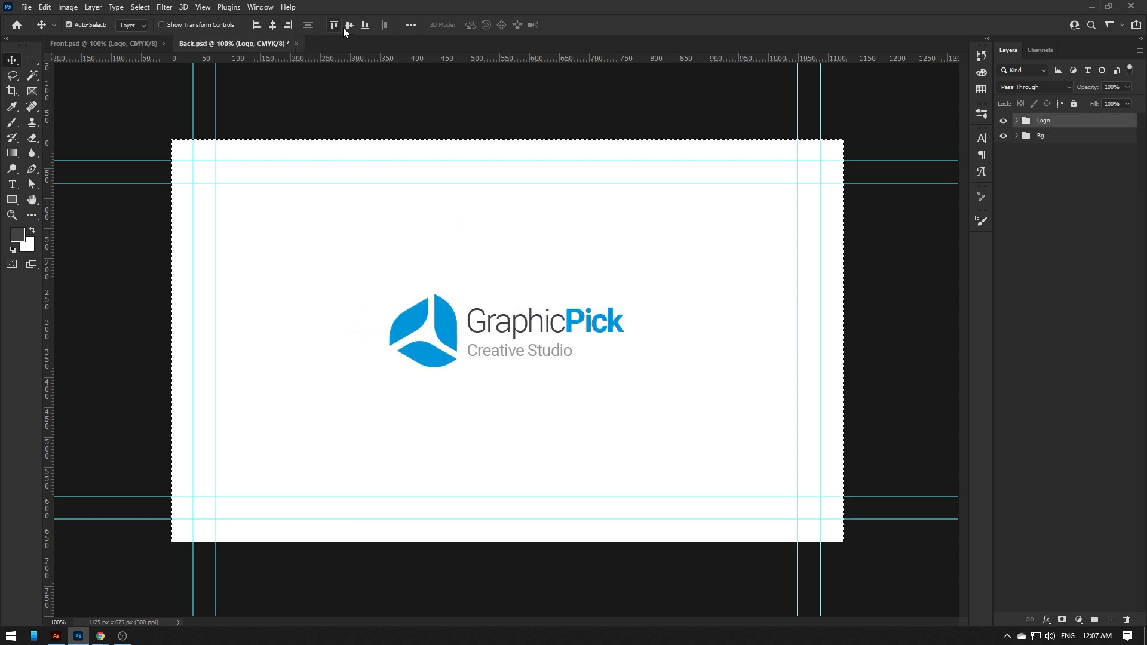
pyautogui.click(350, 24)
pyautogui.hotkey('ctrl', 'd')
# - Fill the BG background layer with the logo's blue, #0095da
pyautogui.keyDown('ctrl'); pyautogui.click(801, 307); pyautogui.keyUp('ctrl')
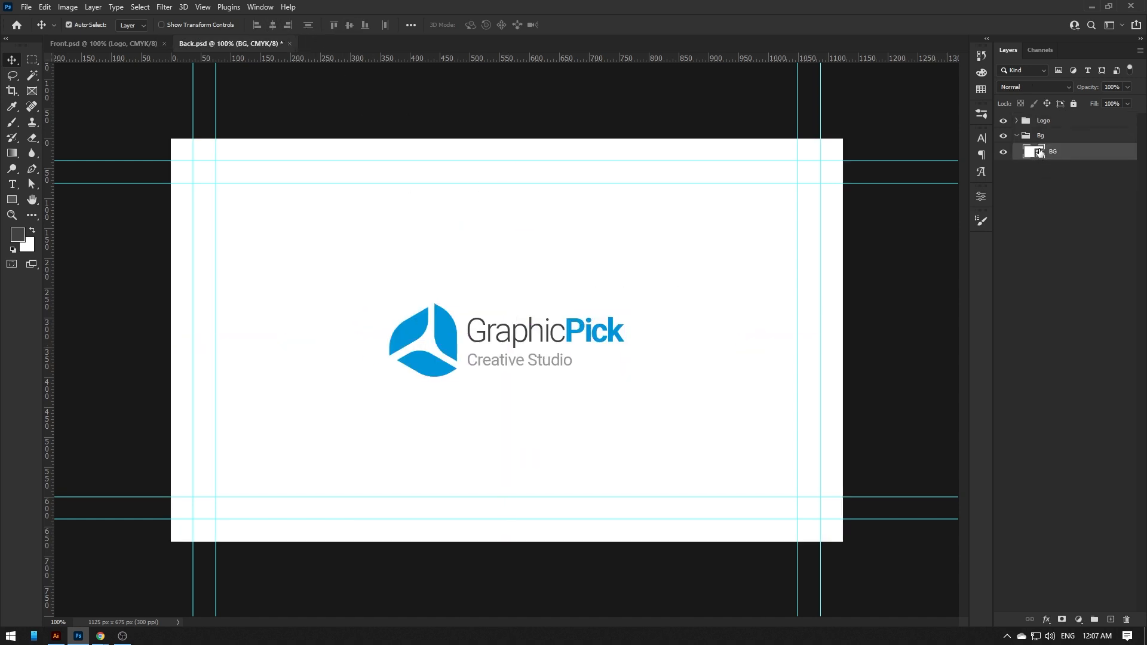
pyautogui.doubleClick(1040, 152)
pyautogui.moveTo(427, 238); pyautogui.dragTo(352, 362)
pyautogui.click(450, 323)
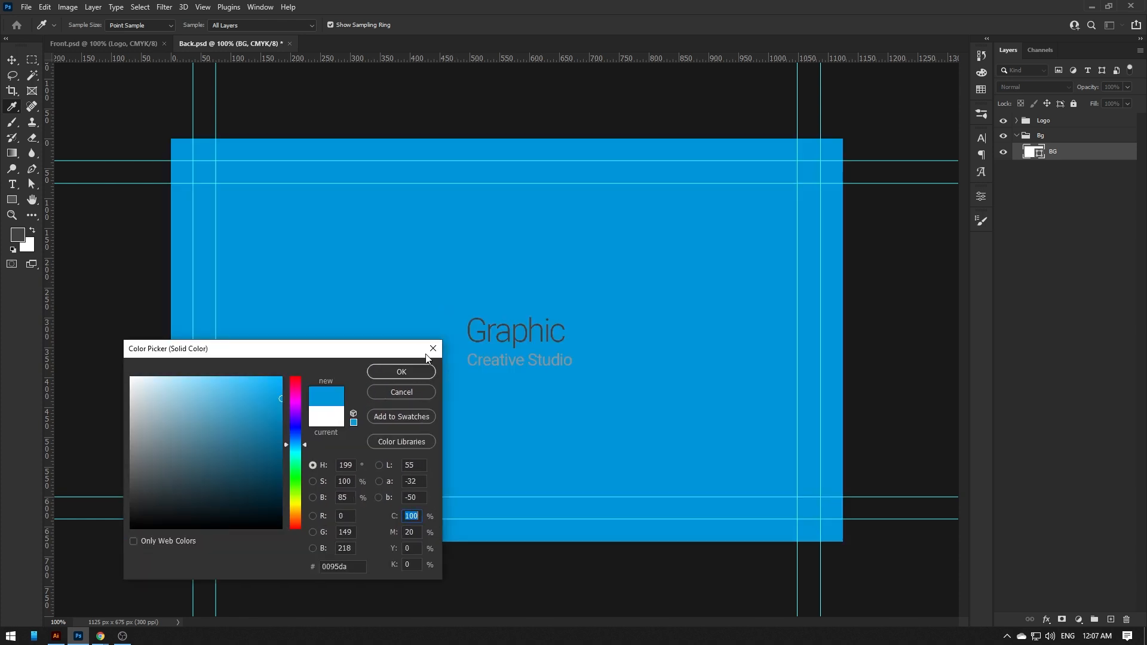
pyautogui.click(400, 373)
pyautogui.click(1017, 135)
# - Add a white Color Overlay to the Logo group
pyautogui.rightClick(1025, 123)
pyautogui.press('Escape')
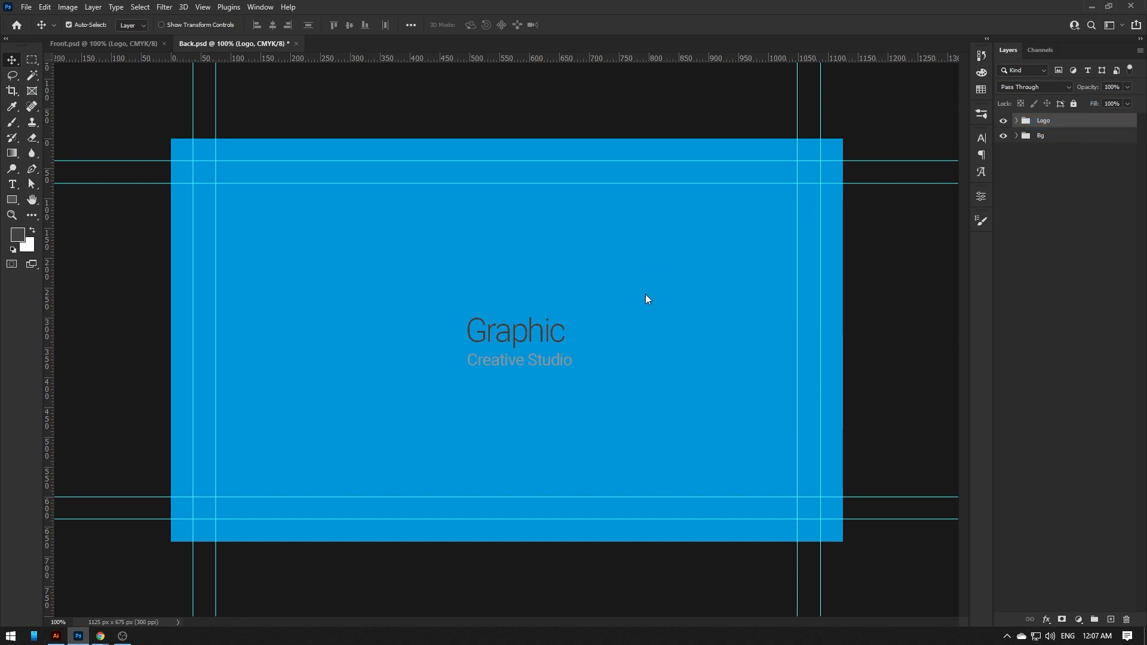
pyautogui.click(621, 335)
pyautogui.click(863, 217)
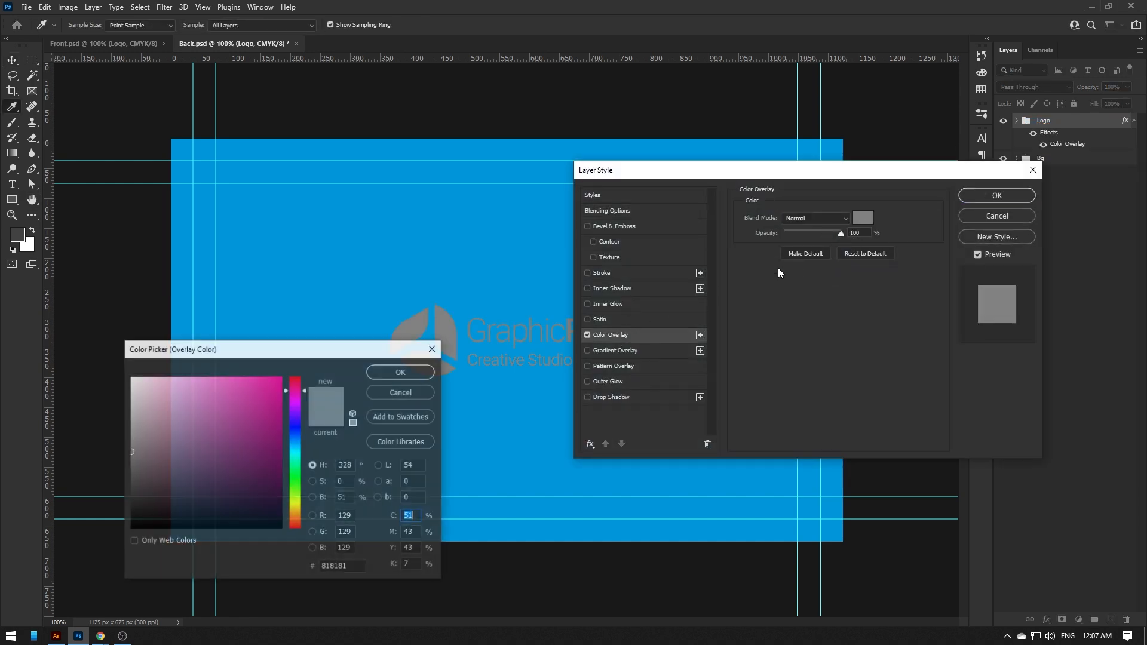
pyautogui.click(131, 378)
pyautogui.click(382, 372)
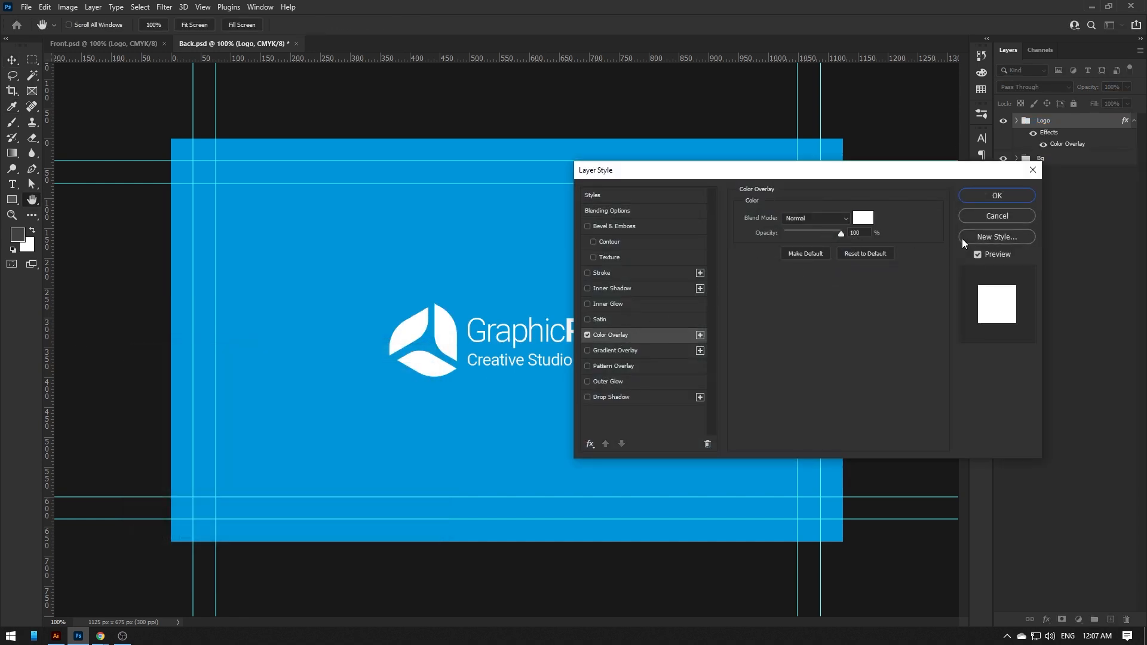
pyautogui.click(990, 194)
# - Enlarge the white logo on the back card, then bring up the bc_mockup_2.psd mockup
pyautogui.hotkey('ctrl', 't')
pyautogui.moveTo(627, 303)
pyautogui.mouseDown()
pyautogui.moveTo(659, 294)
pyautogui.moveTo(649, 297)
pyautogui.mouseUp()
pyautogui.press('Return')
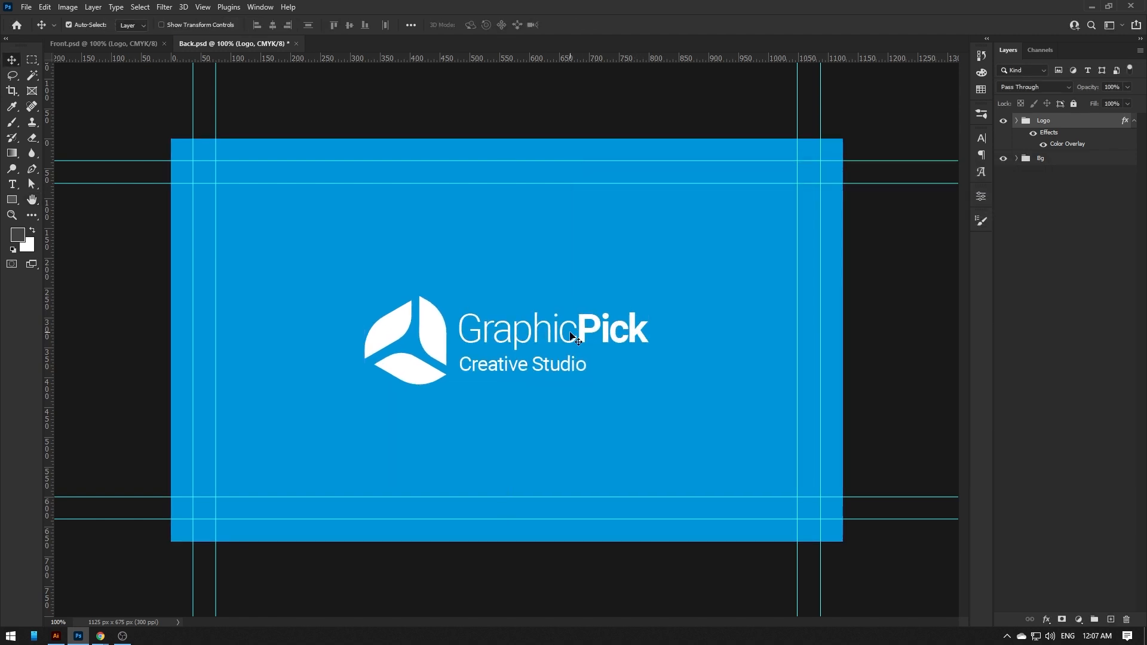
pyautogui.hotkey('ctrl', 'Tab')
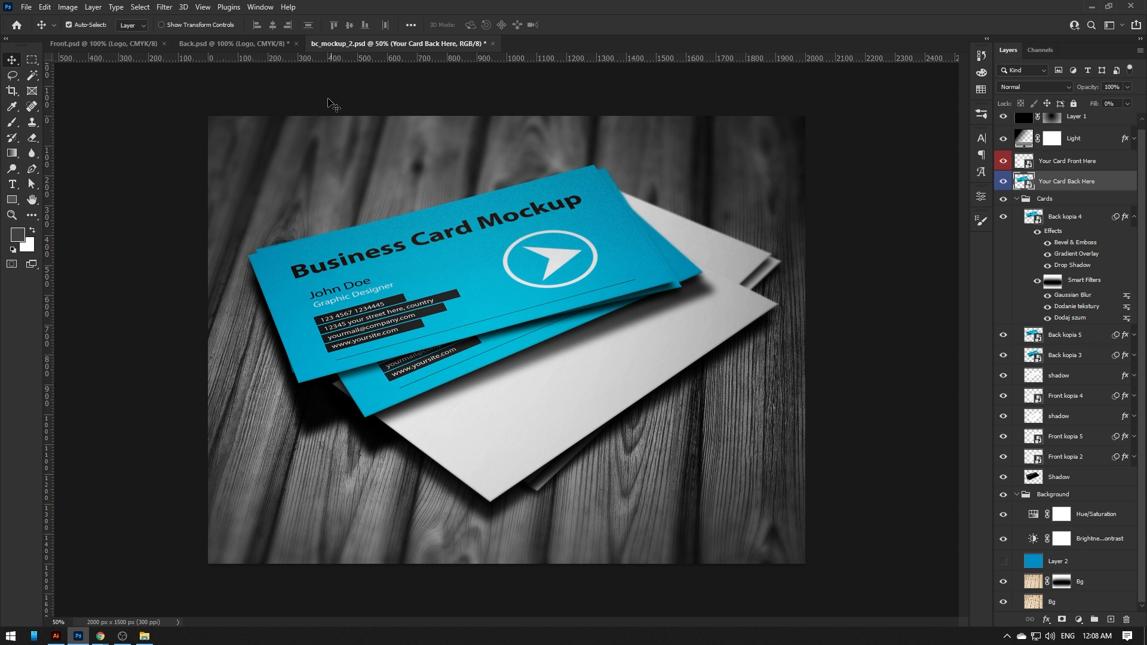
# - Merge a copy of the front design and place it centred in the mockup's card placeholder, saving it
pyautogui.click(119, 45)
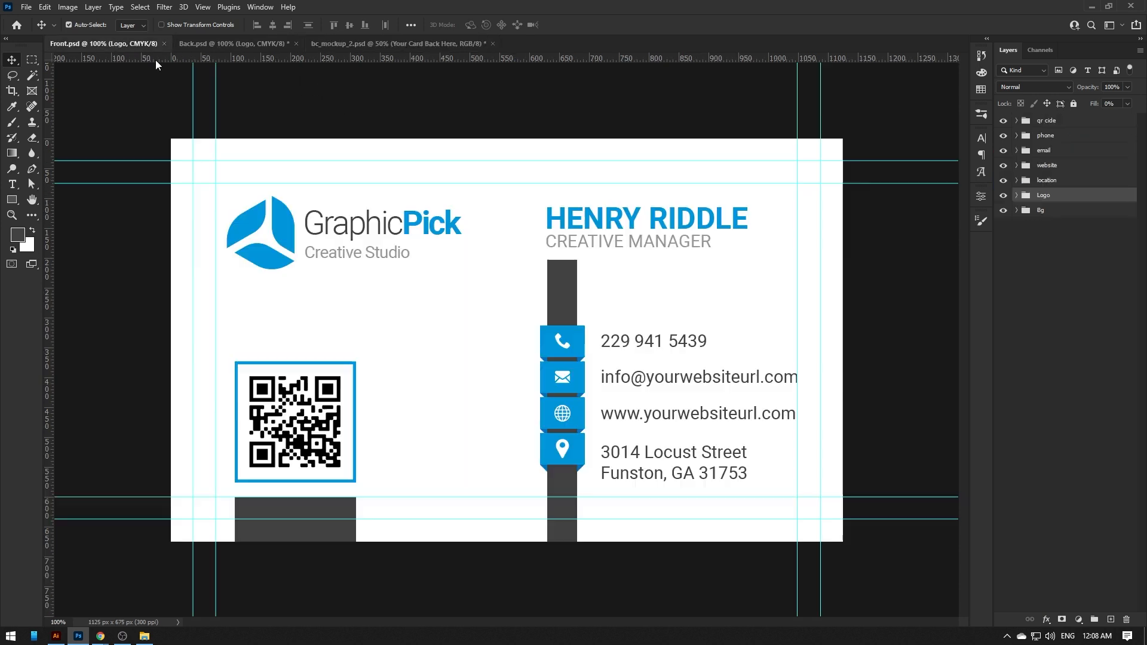
pyautogui.click(1049, 122)
pyautogui.hotkey('ctrl', 'a')
pyautogui.hotkey('ctrl', 'shift', 'alt', 'e')
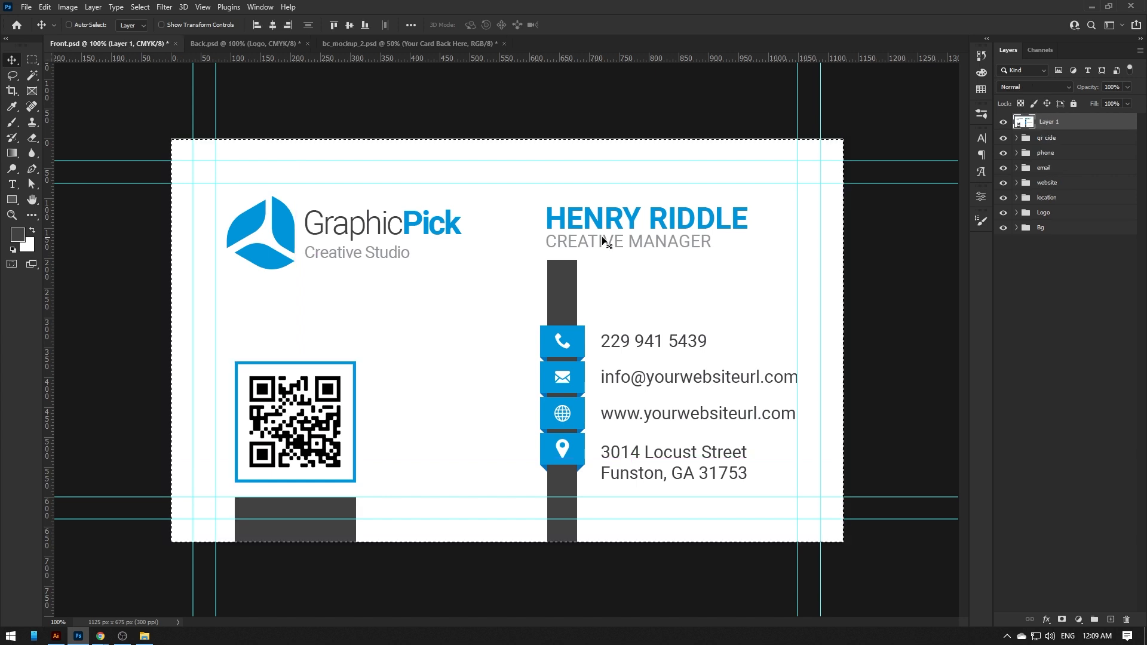
pyautogui.click(364, 44)
pyautogui.click(508, 221)
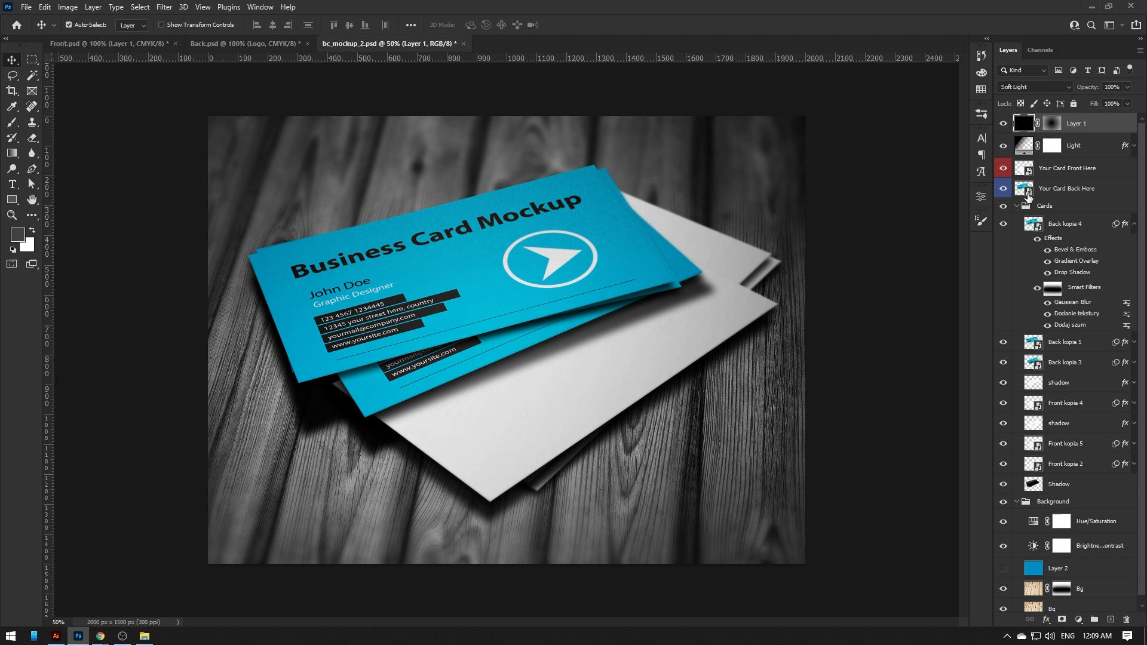
pyautogui.doubleClick(1028, 191)
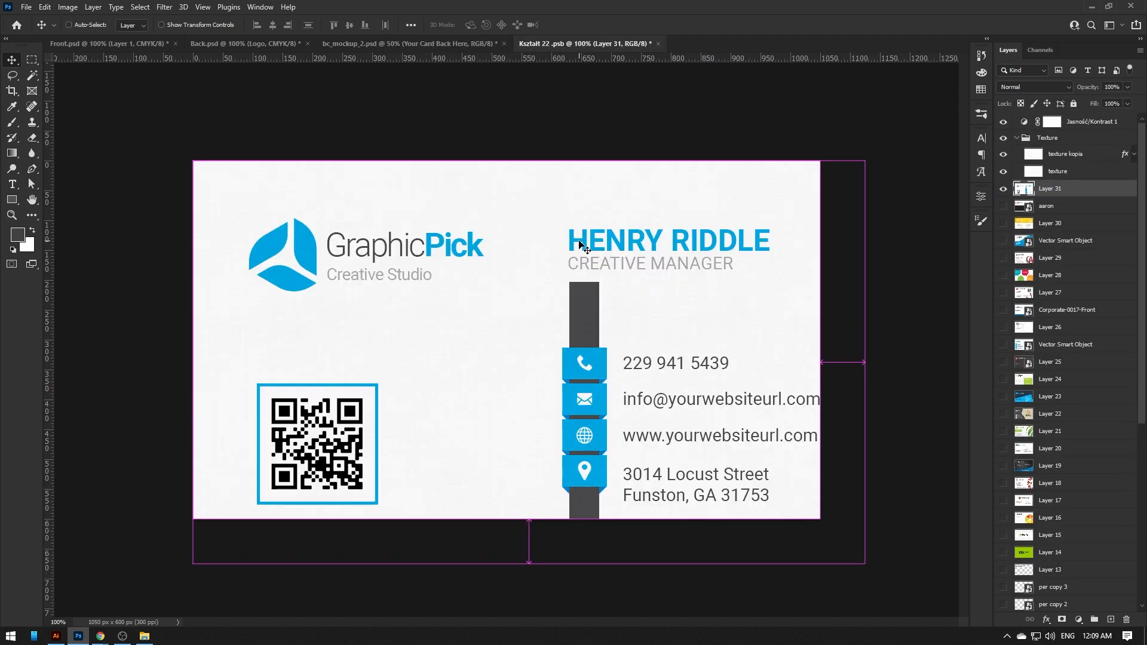
pyautogui.moveTo(553, 273); pyautogui.dragTo(530, 251)
pyautogui.hotkey('ctrl', 's')
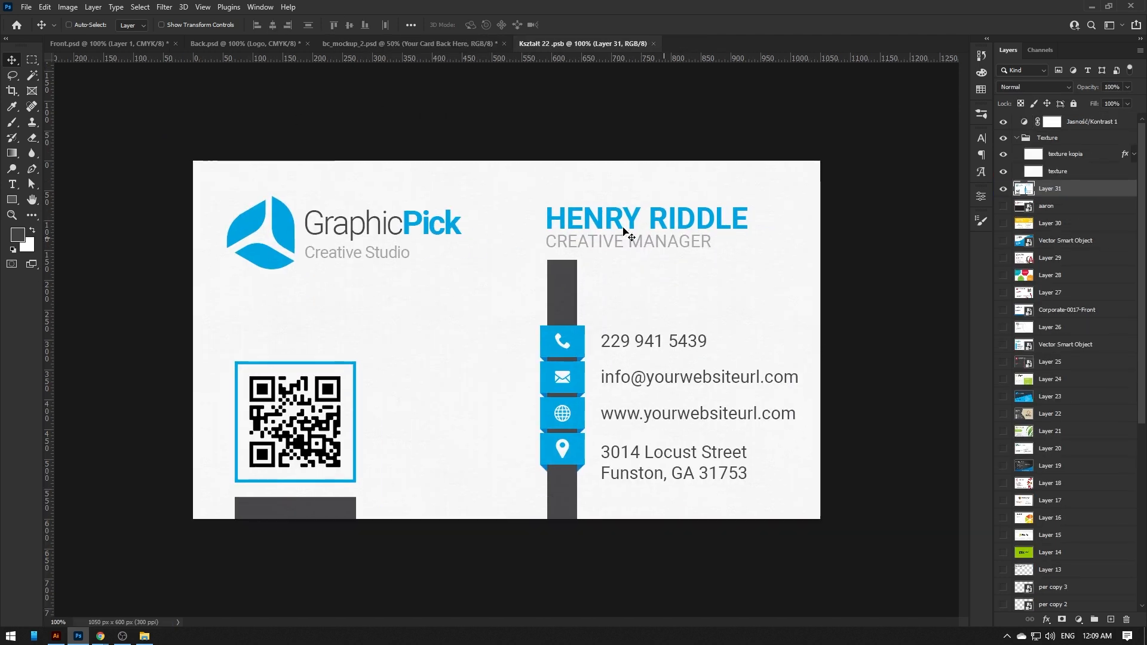
pyautogui.hotkey('ctrl', 'w')
# - Merge a copy of the blue back design into the other card placeholder and save it
pyautogui.doubleClick(1028, 172)
pyautogui.click(245, 43)
pyautogui.click(1055, 159)
pyautogui.click(1059, 124)
pyautogui.press('a')
pyautogui.hotkey('ctrl', 'alt', 'shift', 'e')
pyautogui.moveTo(1059, 122); pyautogui.dragTo(565, 84)
pyautogui.hotkey('ctrl', 's')
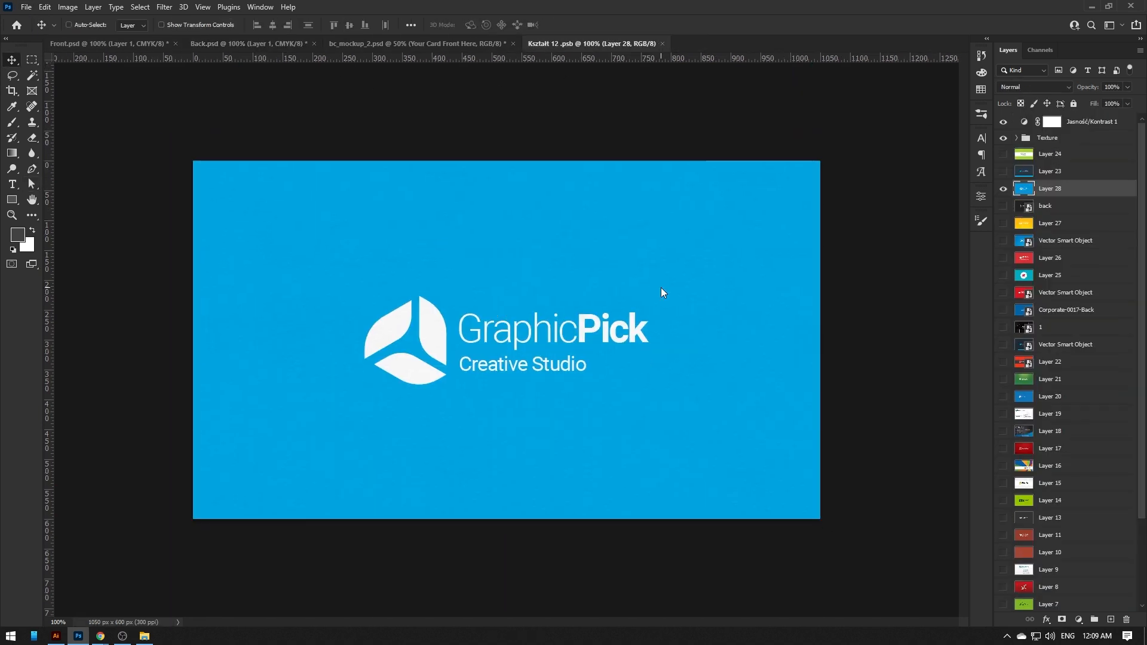
pyautogui.hotkey('ctrl', 'w')
pyautogui.hotkey('ctrl', 'Tab')
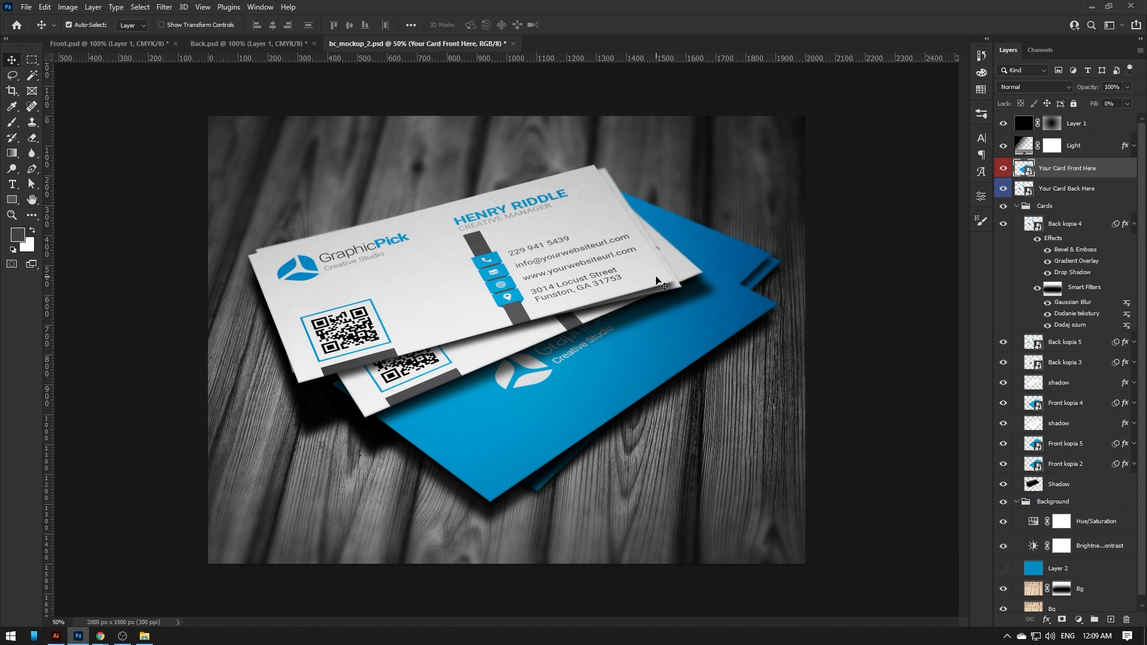